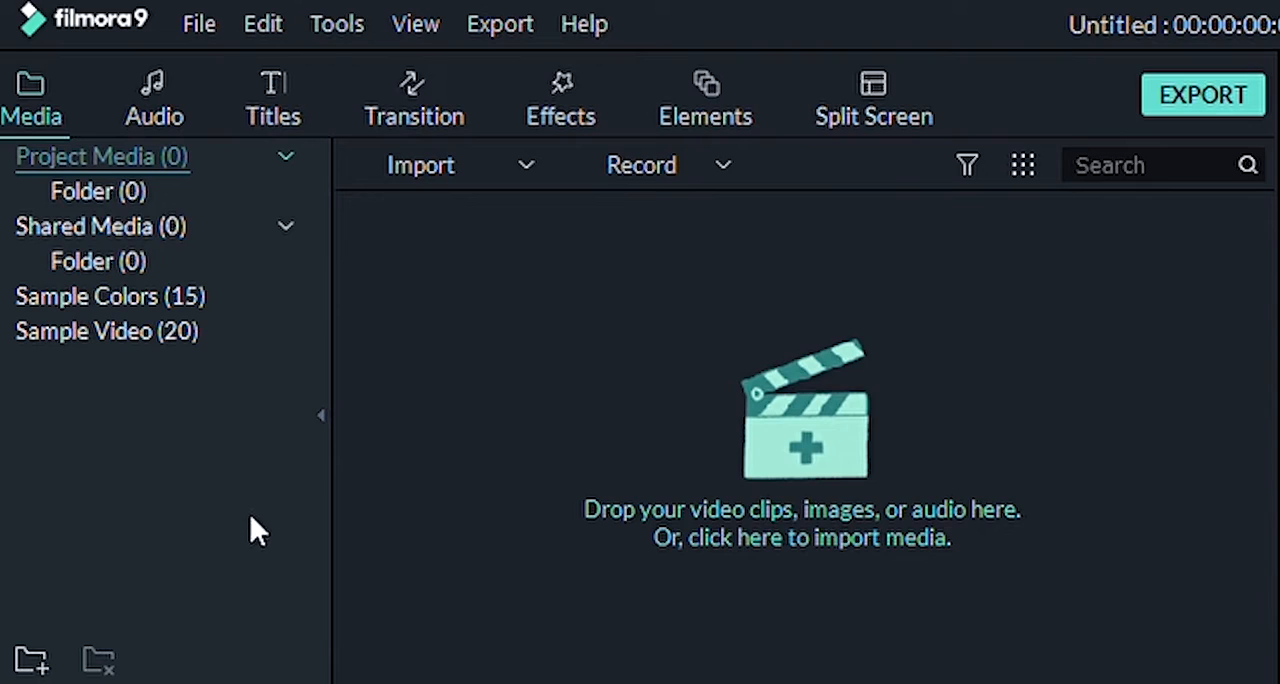
# Step: Import the video, music and image files into the project media folder and look through the imported items
pyautogui.click(786, 440)
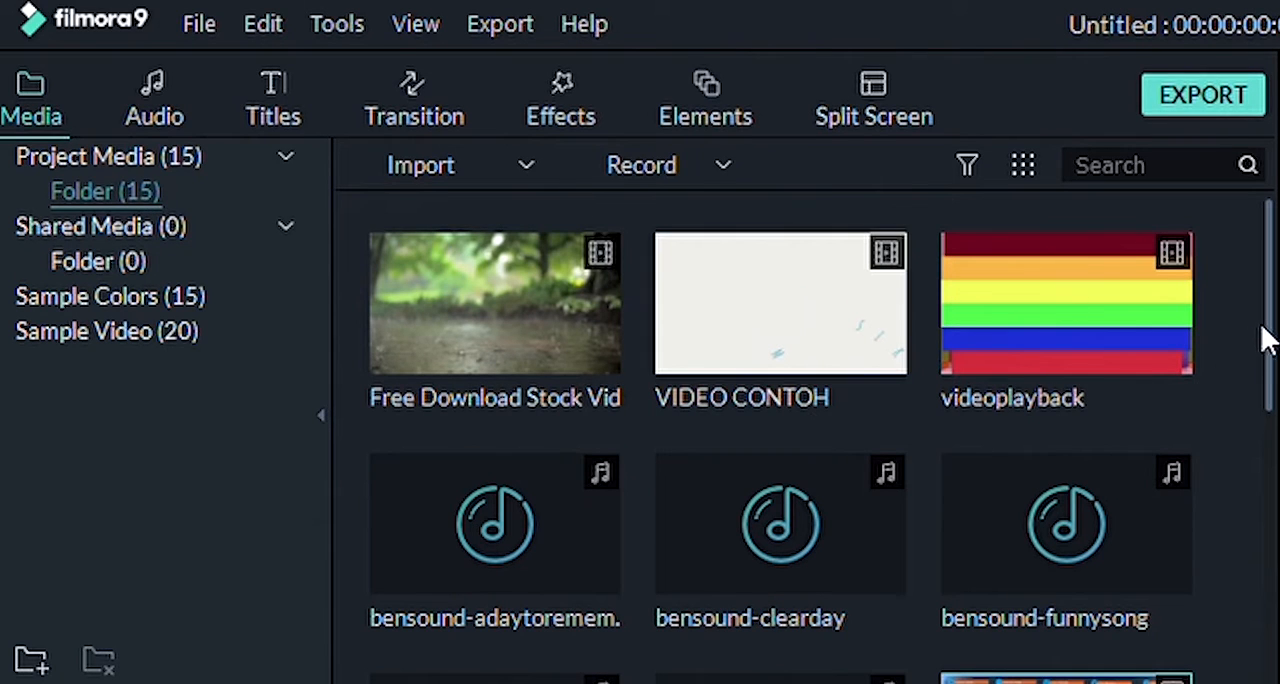
pyautogui.moveTo(1271, 329)
pyautogui.mouseDown()
pyautogui.moveTo(1271, 543)
pyautogui.moveTo(1266, 294)
pyautogui.moveTo(1270, 358)
pyautogui.moveTo(1262, 310)
pyautogui.mouseUp()
pyautogui.moveTo(1174, 283)
pyautogui.moveTo(1271, 371); pyautogui.dragTo(1271, 472)
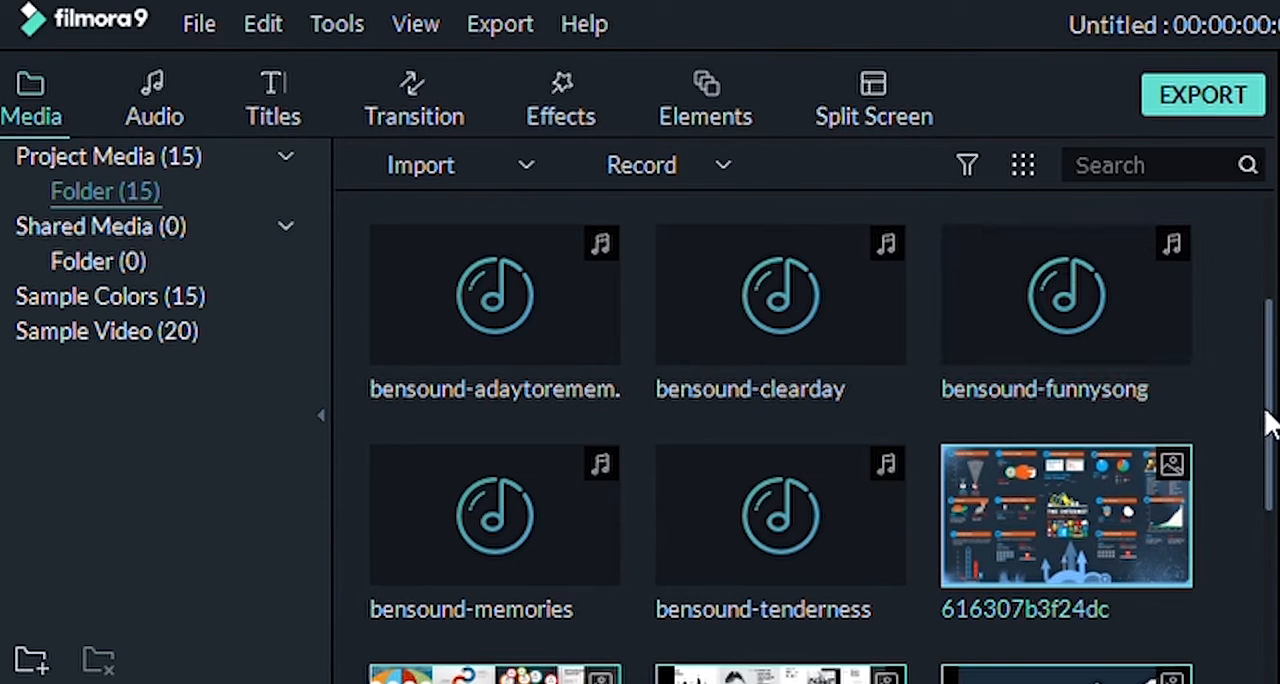
pyautogui.moveTo(1271, 420); pyautogui.dragTo(1275, 478)
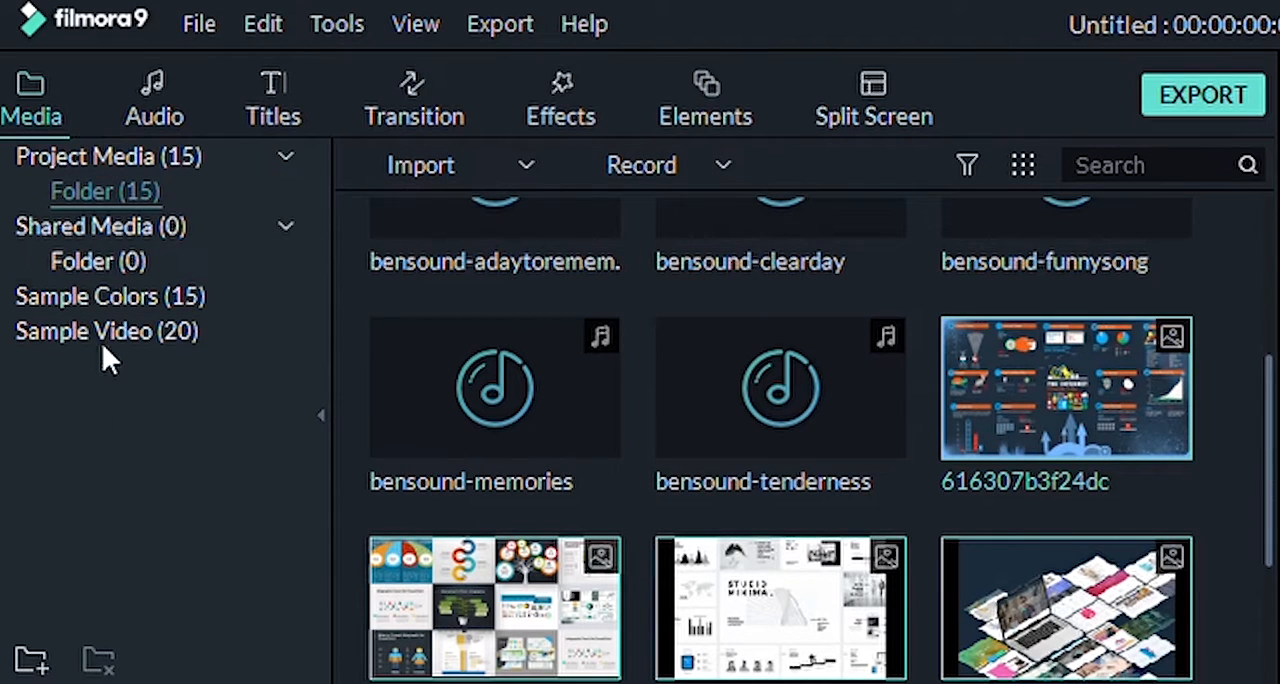
# Step: Look through the included audio tracks and title templates
pyautogui.click(158, 98)
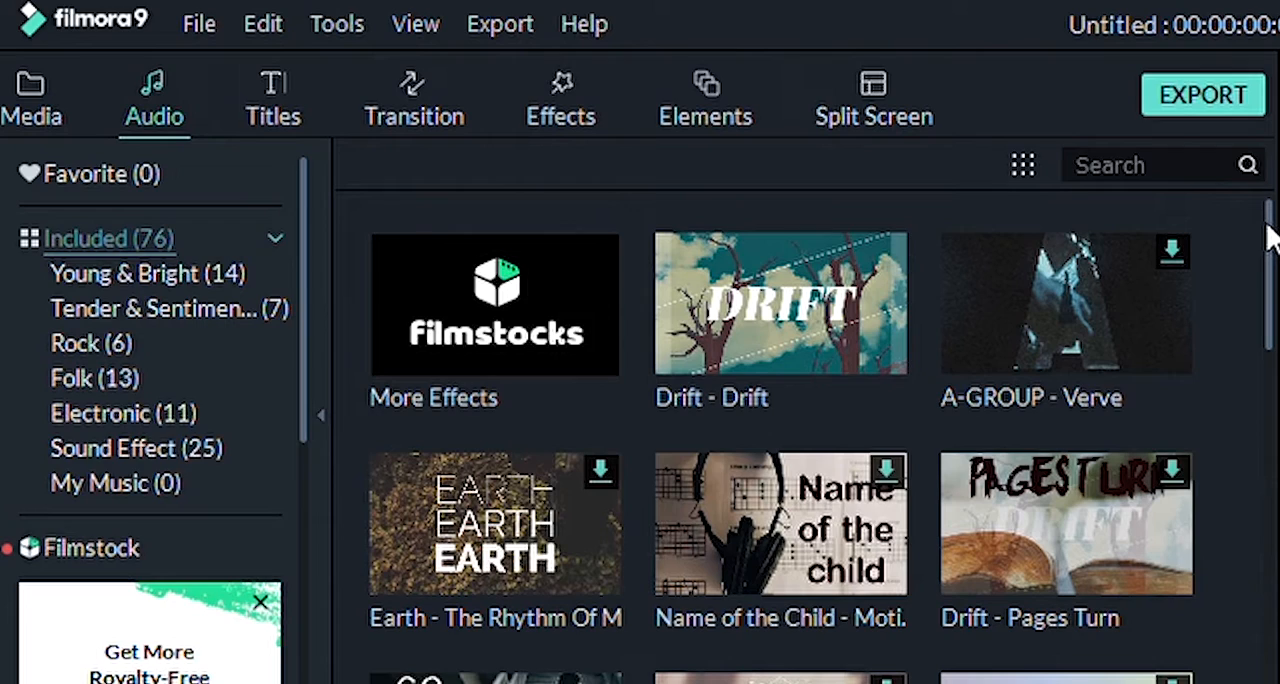
pyautogui.moveTo(1268, 236)
pyautogui.mouseDown()
pyautogui.moveTo(1272, 577)
pyautogui.moveTo(1273, 226)
pyautogui.mouseUp()
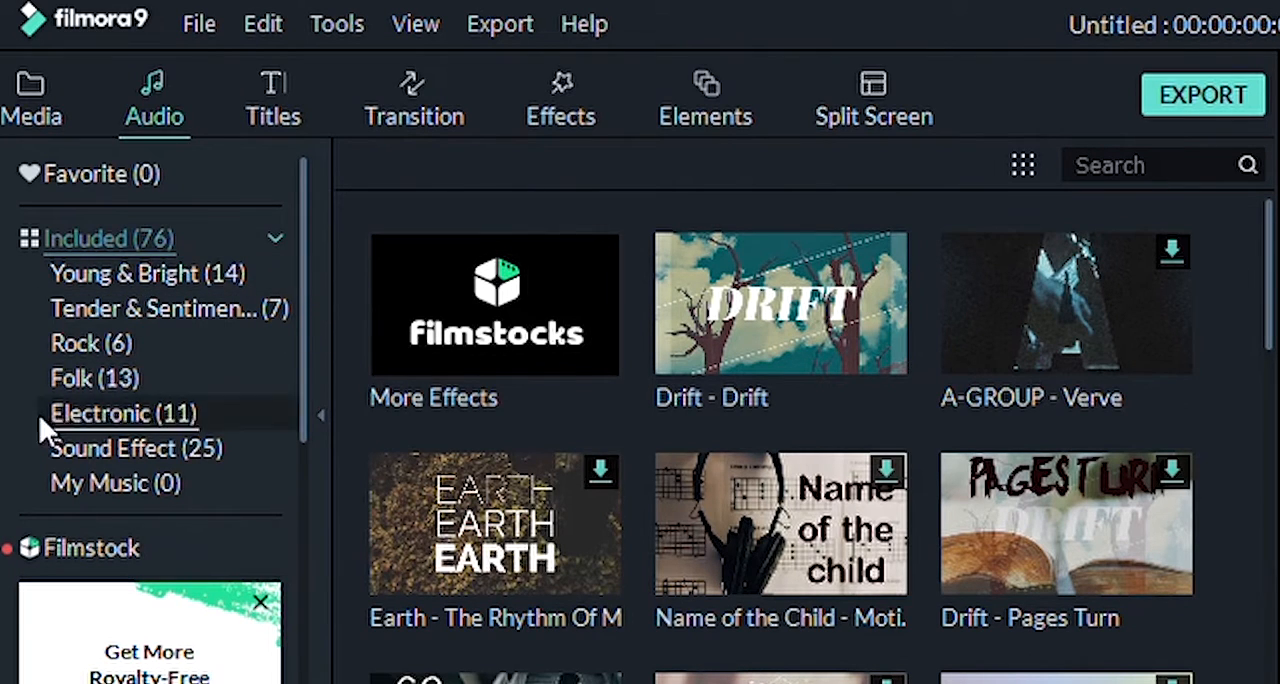
pyautogui.click(274, 87)
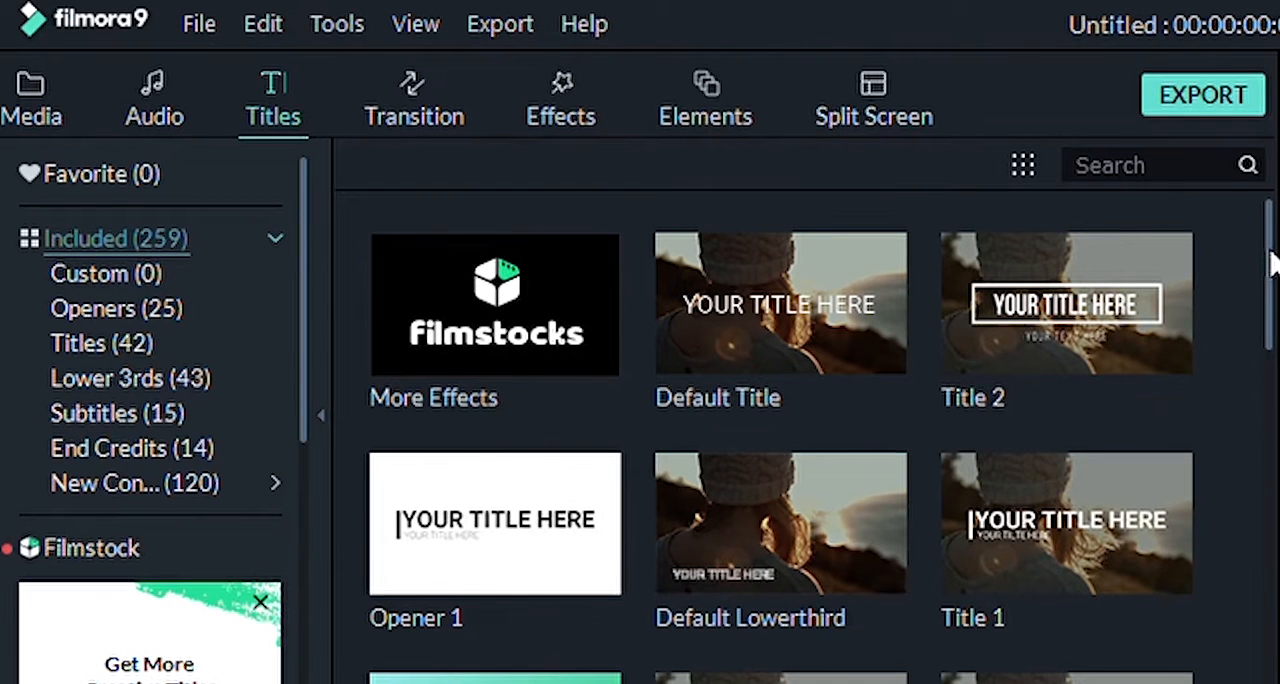
pyautogui.moveTo(1272, 262); pyautogui.dragTo(1272, 362)
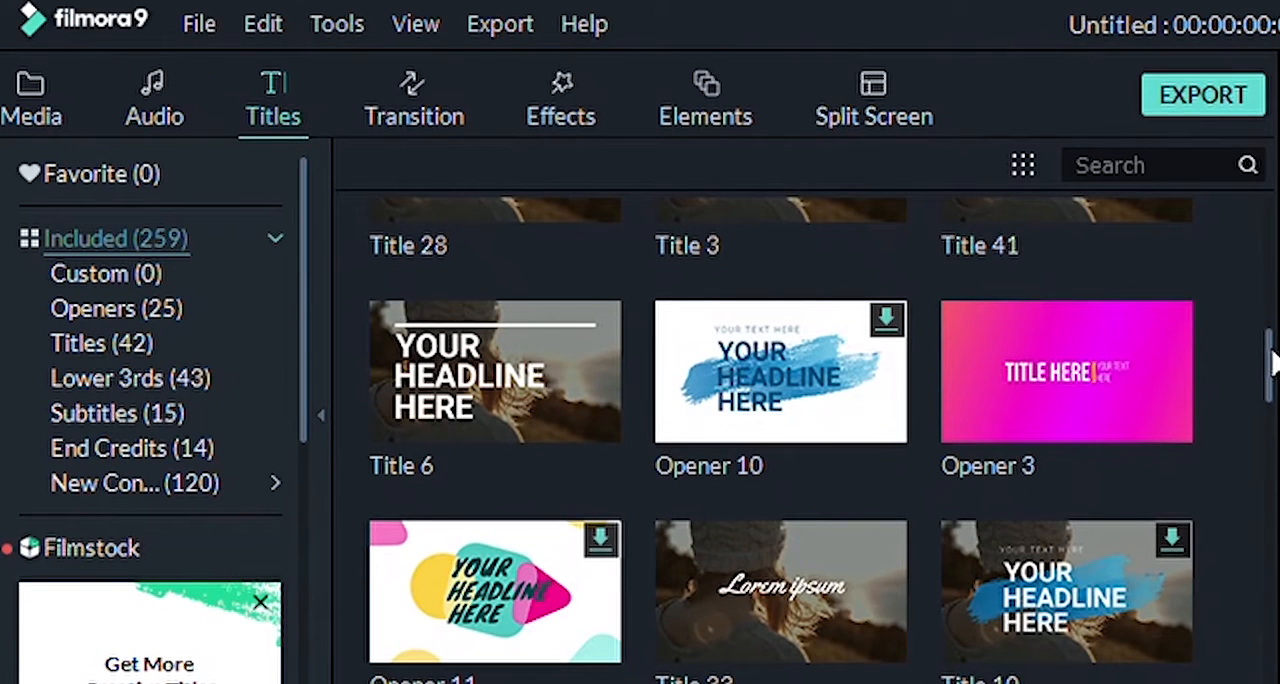
pyautogui.moveTo(1272, 362); pyautogui.dragTo(1274, 200)
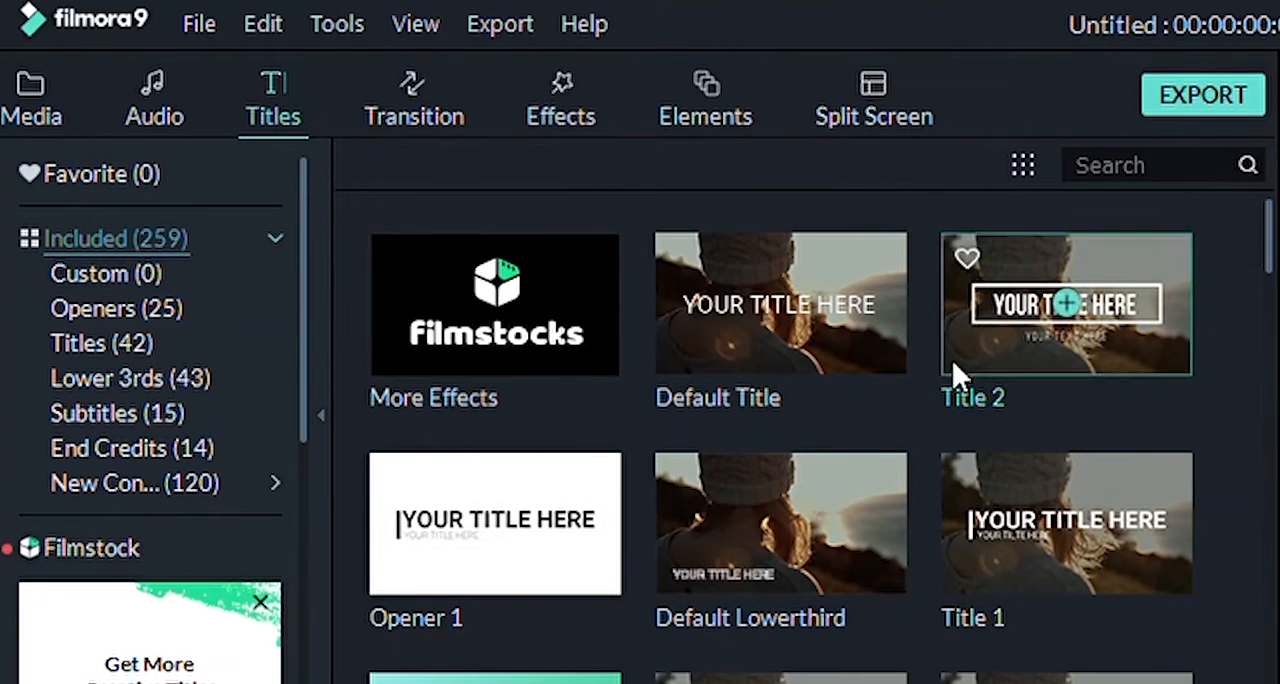
pyautogui.moveTo(864, 472)
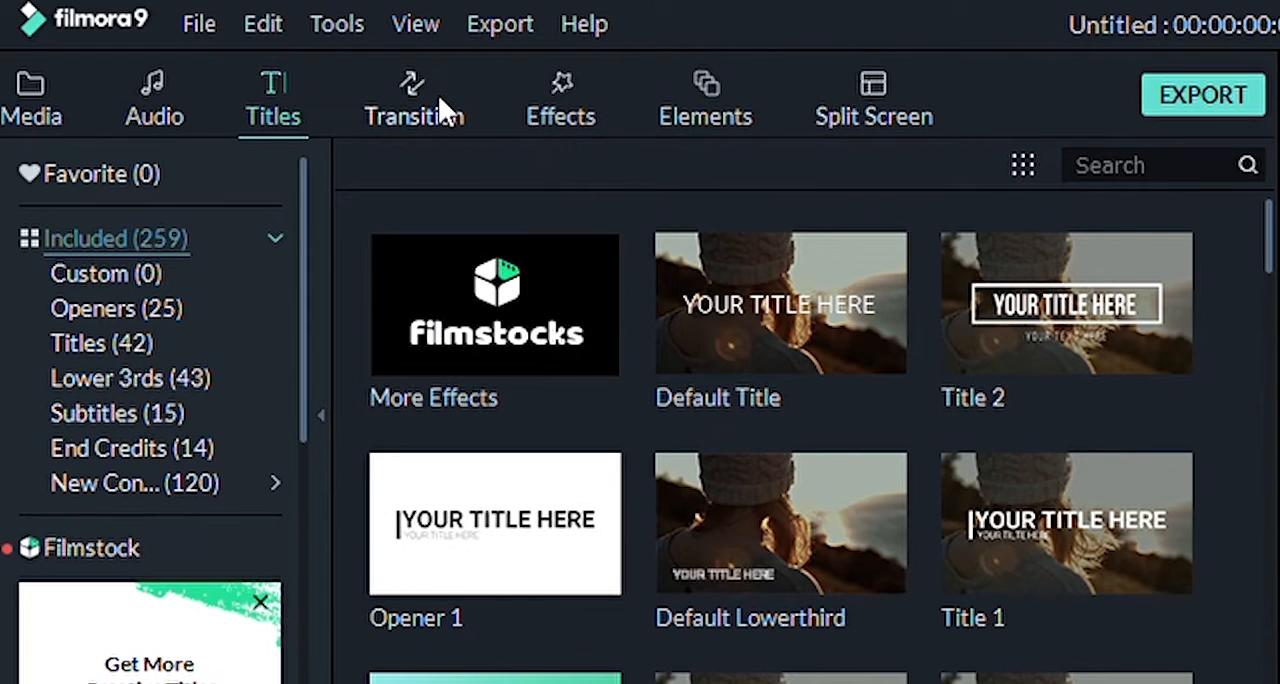
# Step: Look through the 3D transitions and the included effects
pyautogui.click(412, 89)
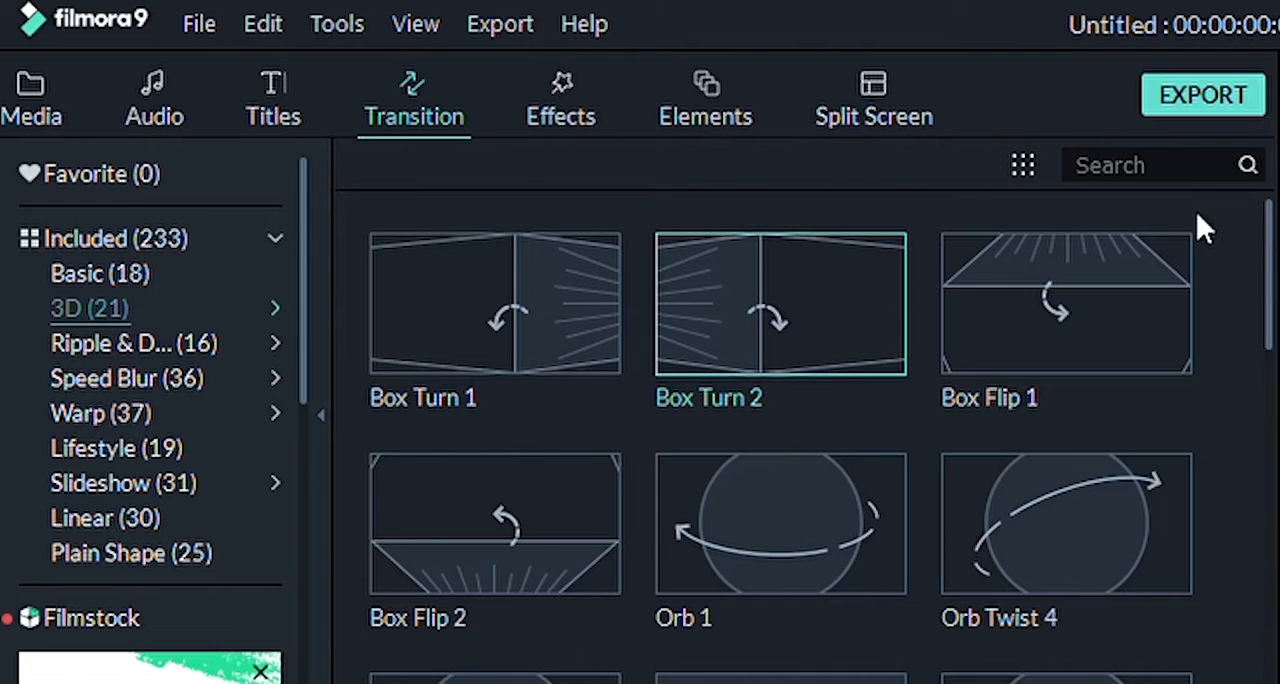
pyautogui.moveTo(1268, 240); pyautogui.dragTo(1273, 212)
pyautogui.click(577, 100)
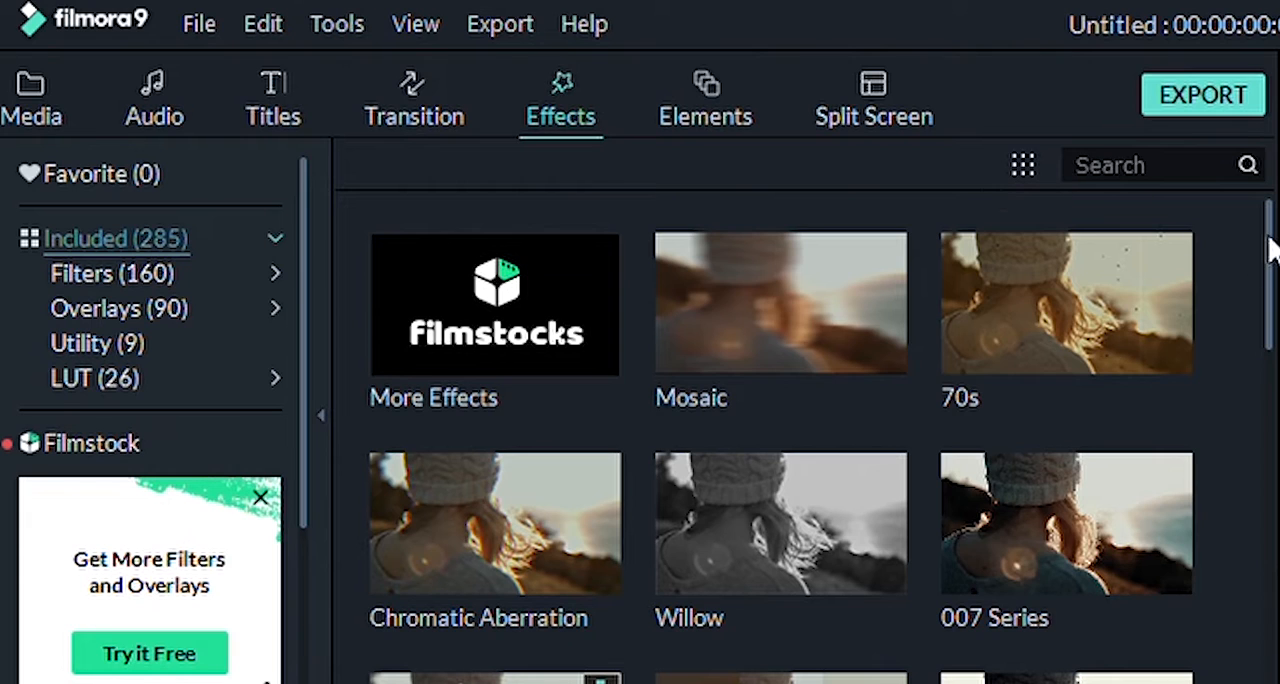
pyautogui.moveTo(1270, 250); pyautogui.dragTo(1270, 375)
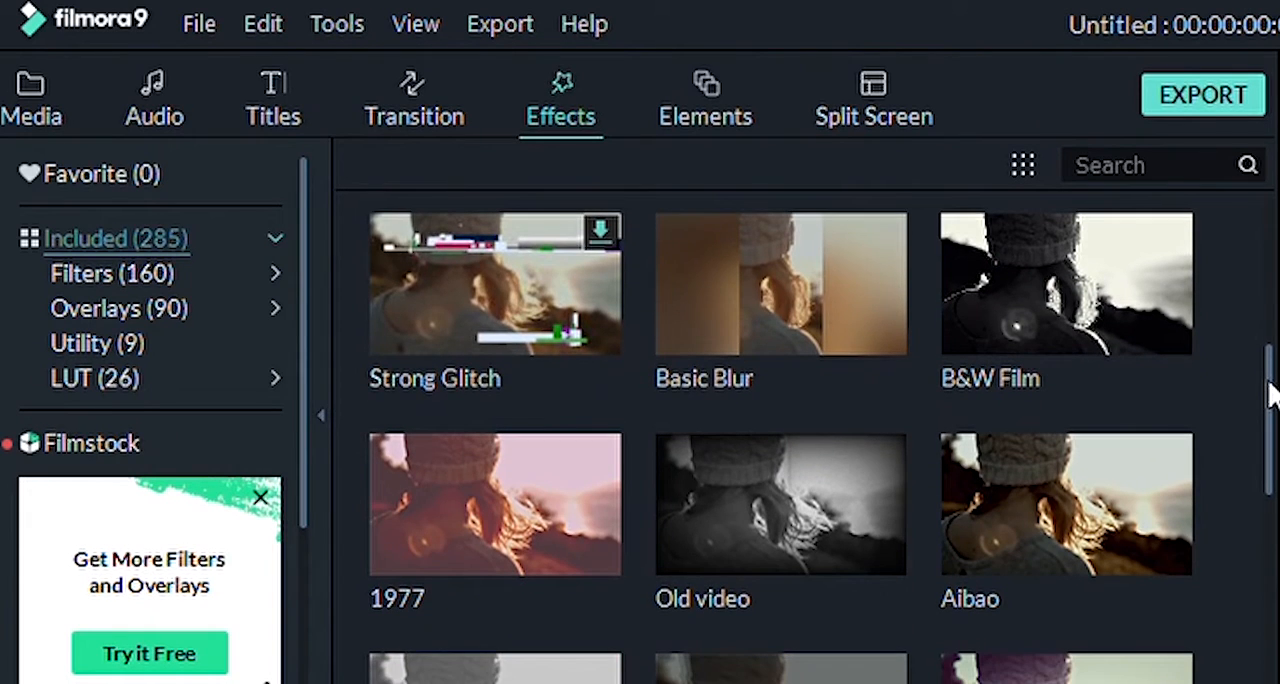
pyautogui.scroll(1, 1270, 393)
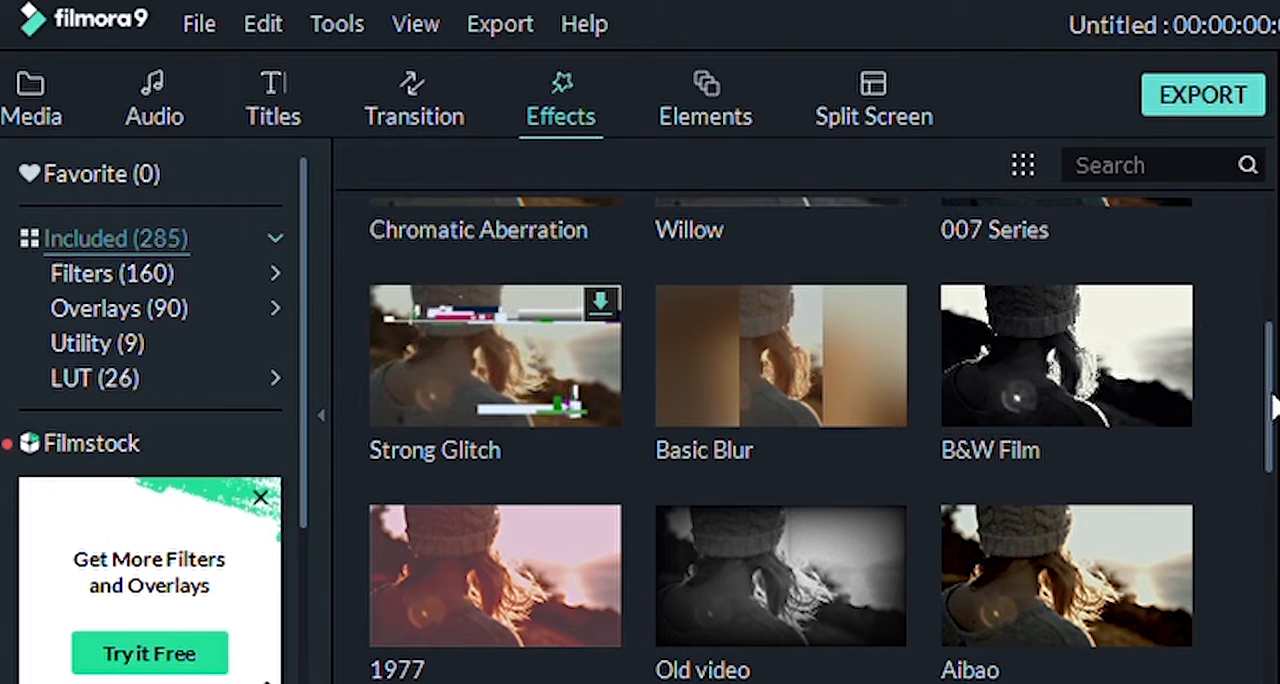
pyautogui.scroll(4, 1273, 400)
pyautogui.scroll(1, 800, 437)
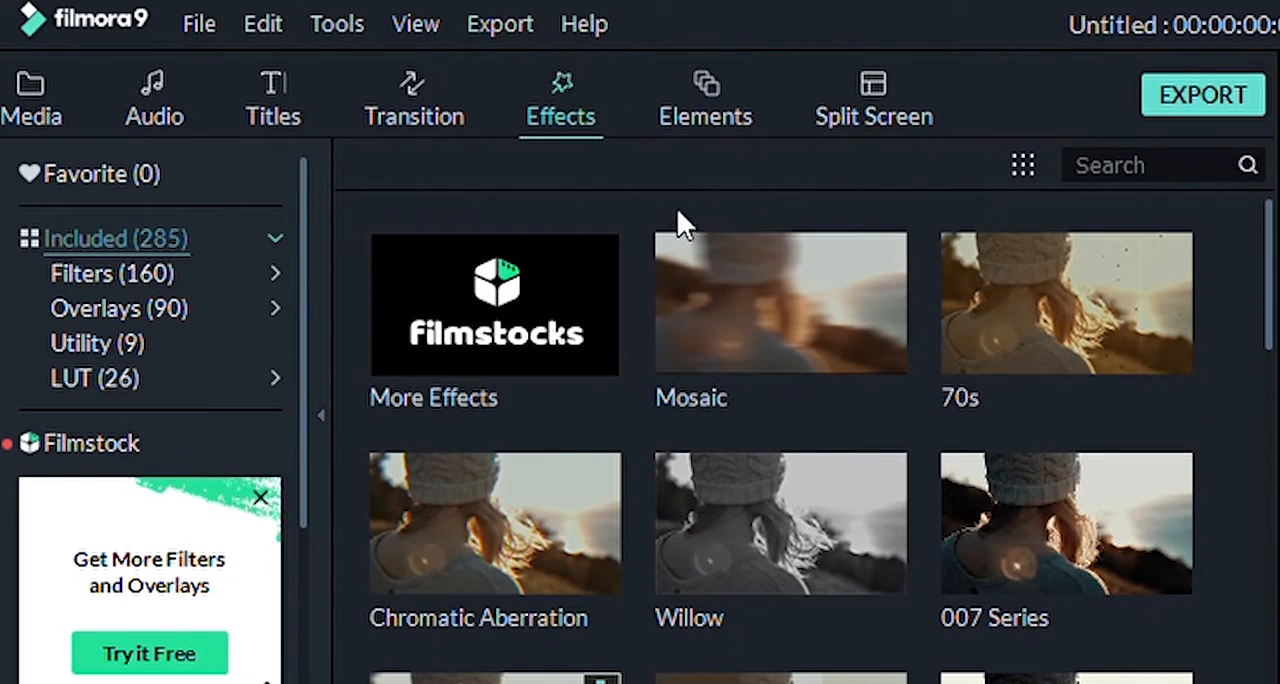
# Step: Look through the included elements and split screen layouts
pyautogui.click(722, 89)
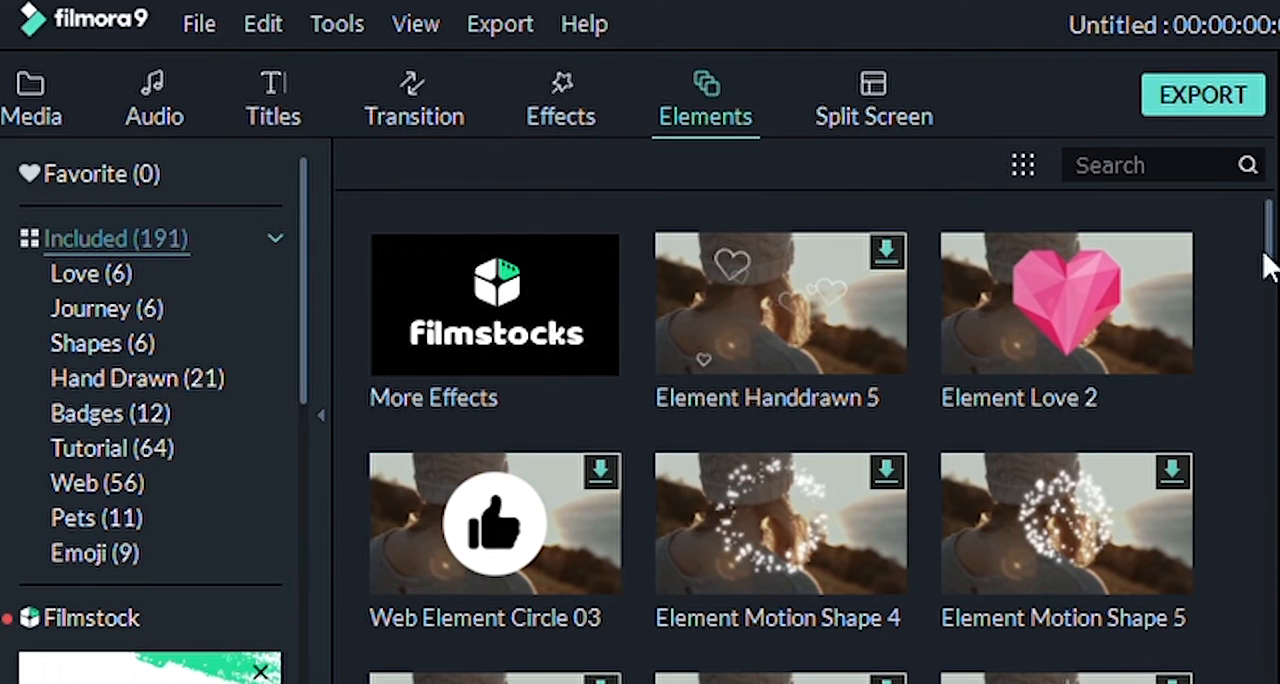
pyautogui.scroll(-3, 1268, 255)
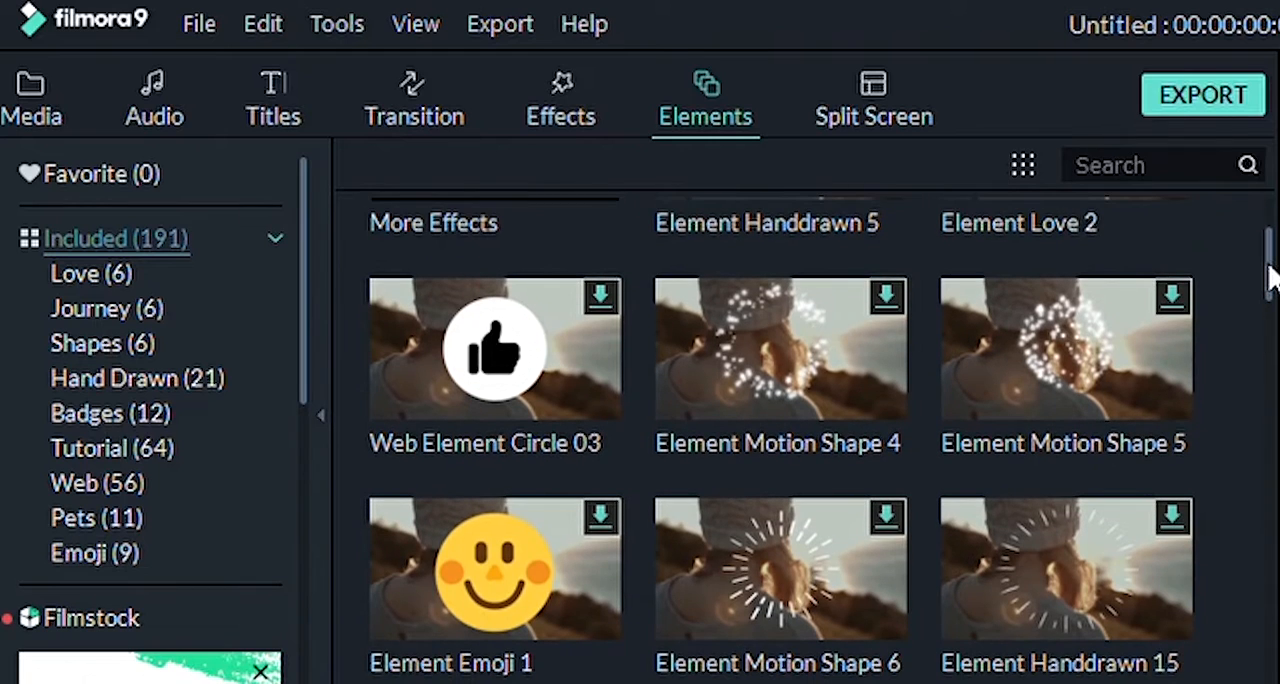
pyautogui.scroll(-3, 1268, 270)
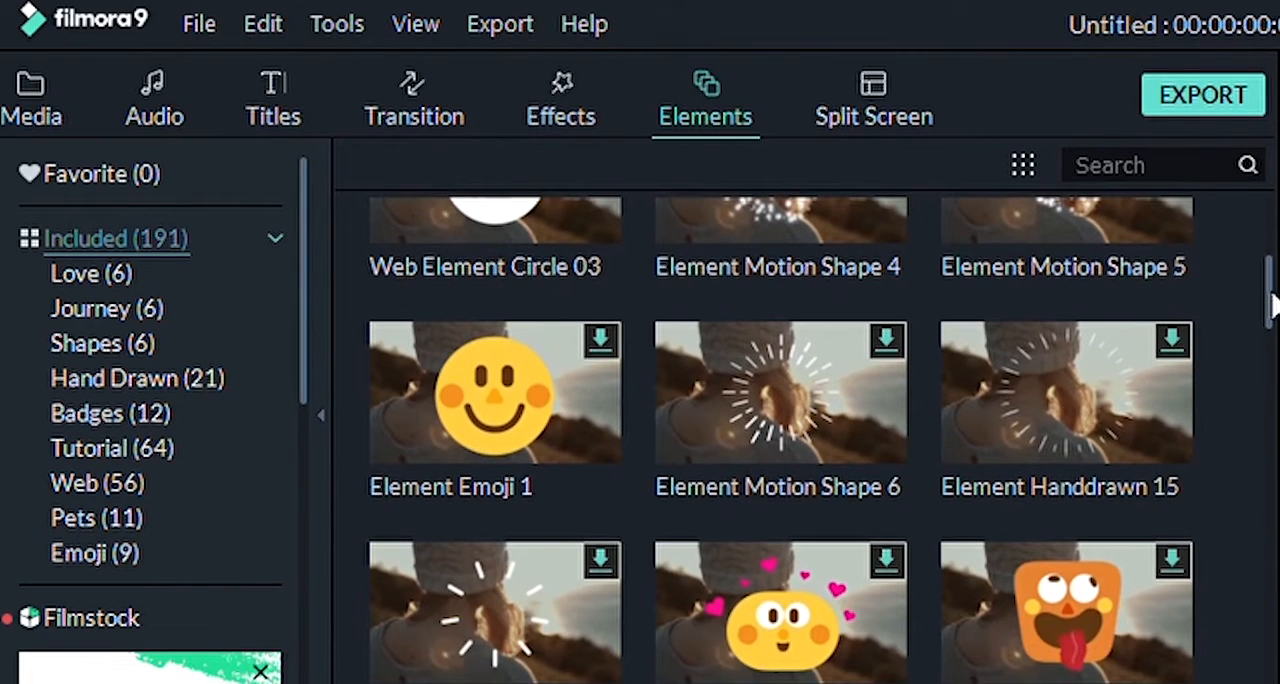
pyautogui.scroll(2, 1270, 285)
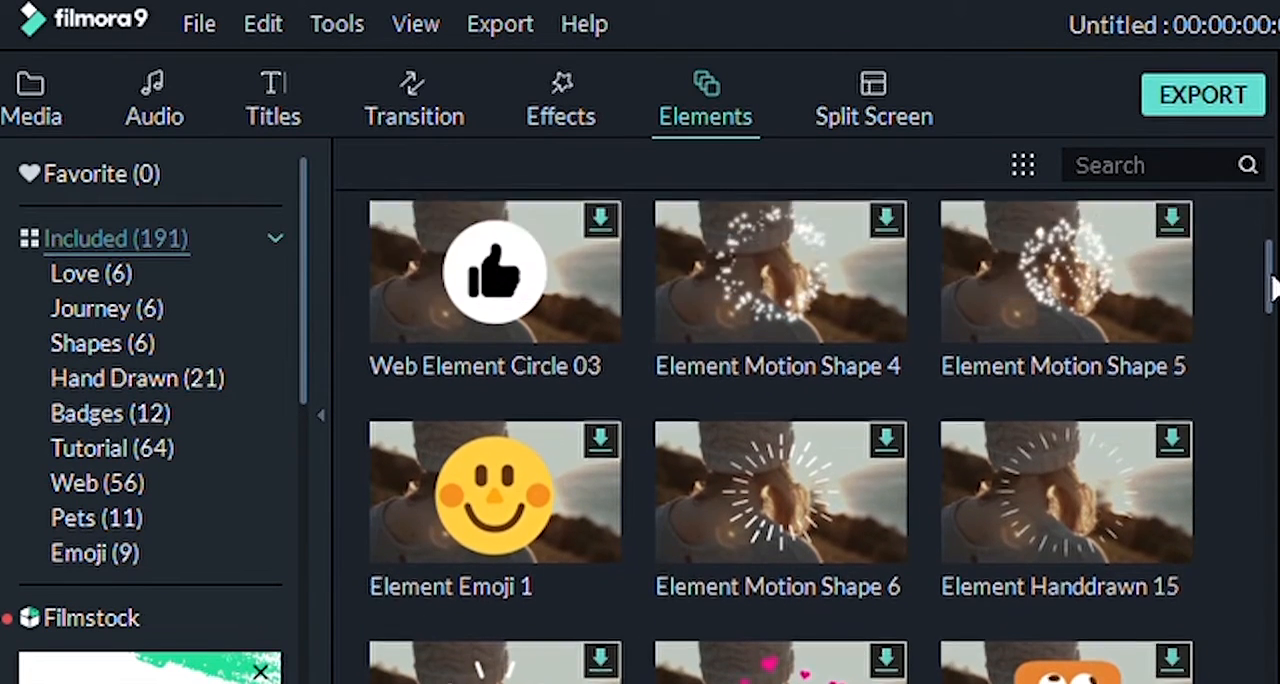
pyautogui.click(874, 117)
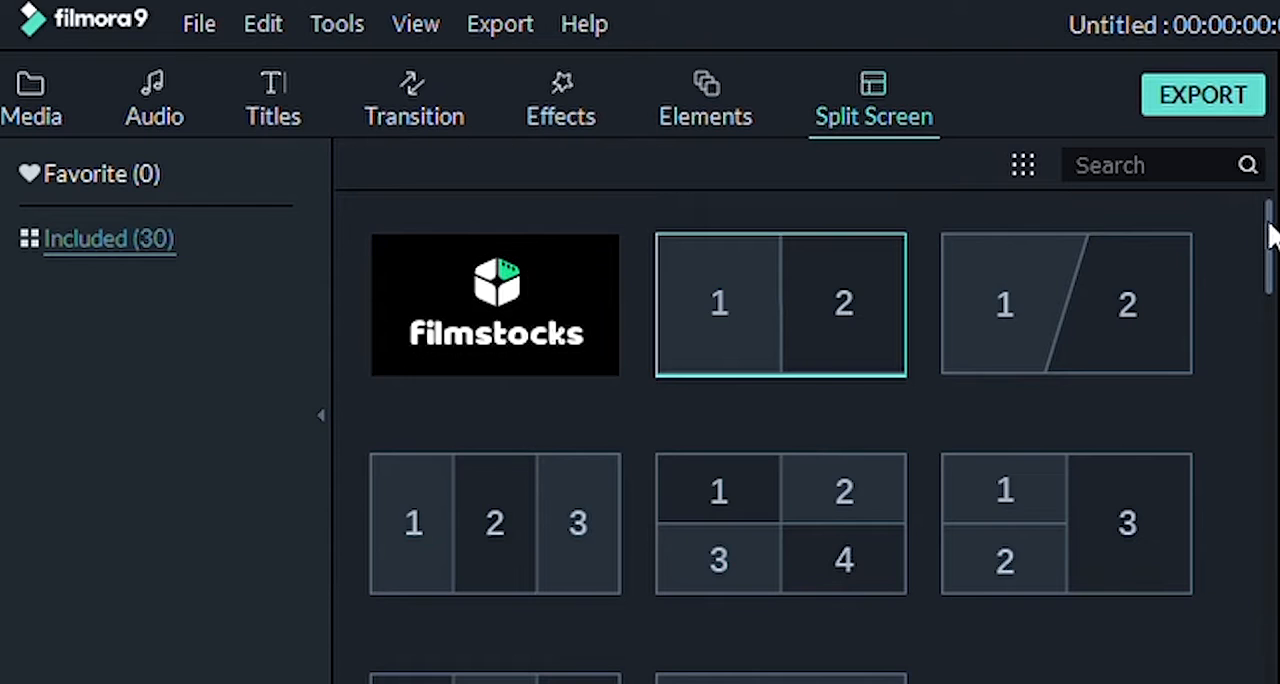
pyautogui.scroll(-2, 1268, 250)
pyautogui.moveTo(1270, 262); pyautogui.dragTo(1272, 305)
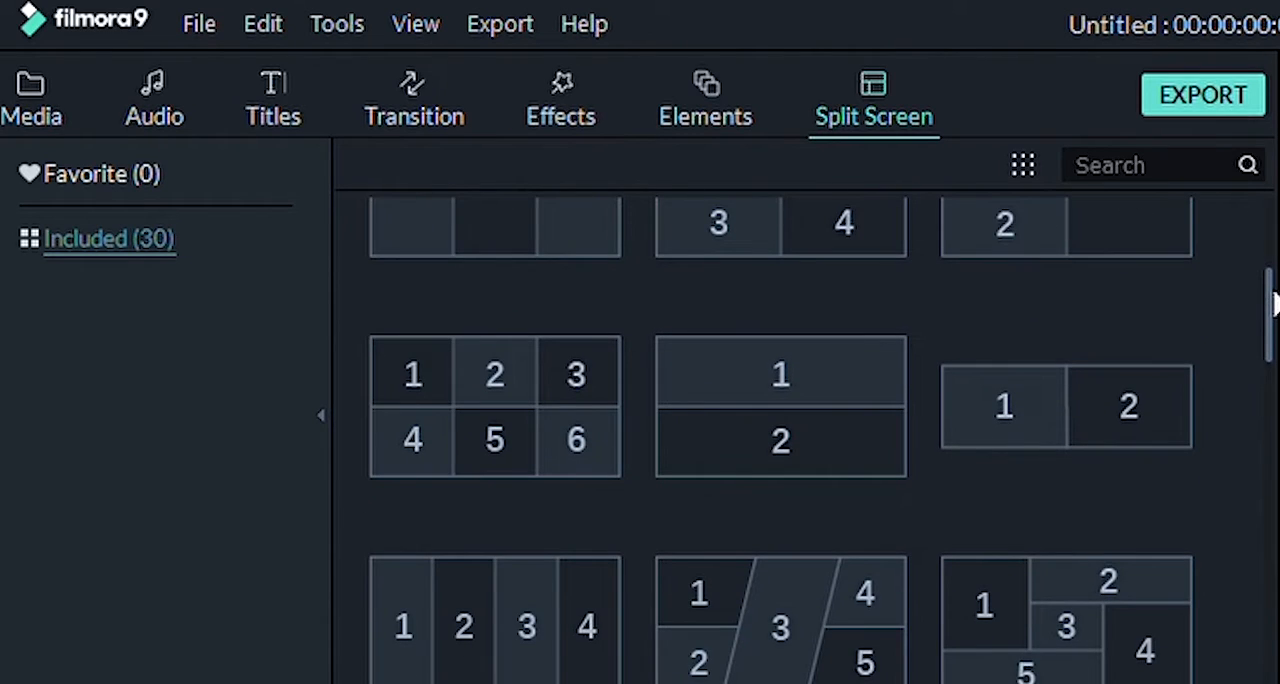
pyautogui.moveTo(1272, 305); pyautogui.dragTo(1274, 218)
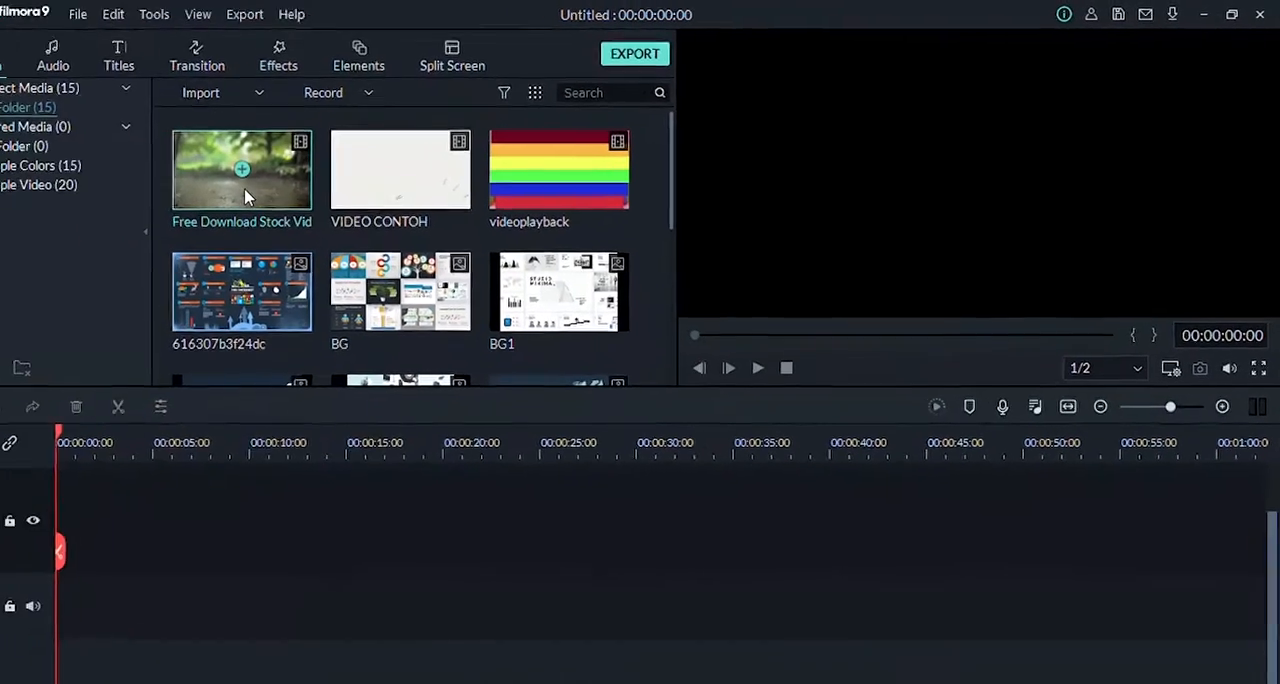
# Step: Preview the Free Download Stock Vid clip and mark its in point at 00:00:04:14 and its out point at 00:00:10:17
pyautogui.doubleClick(245, 193)
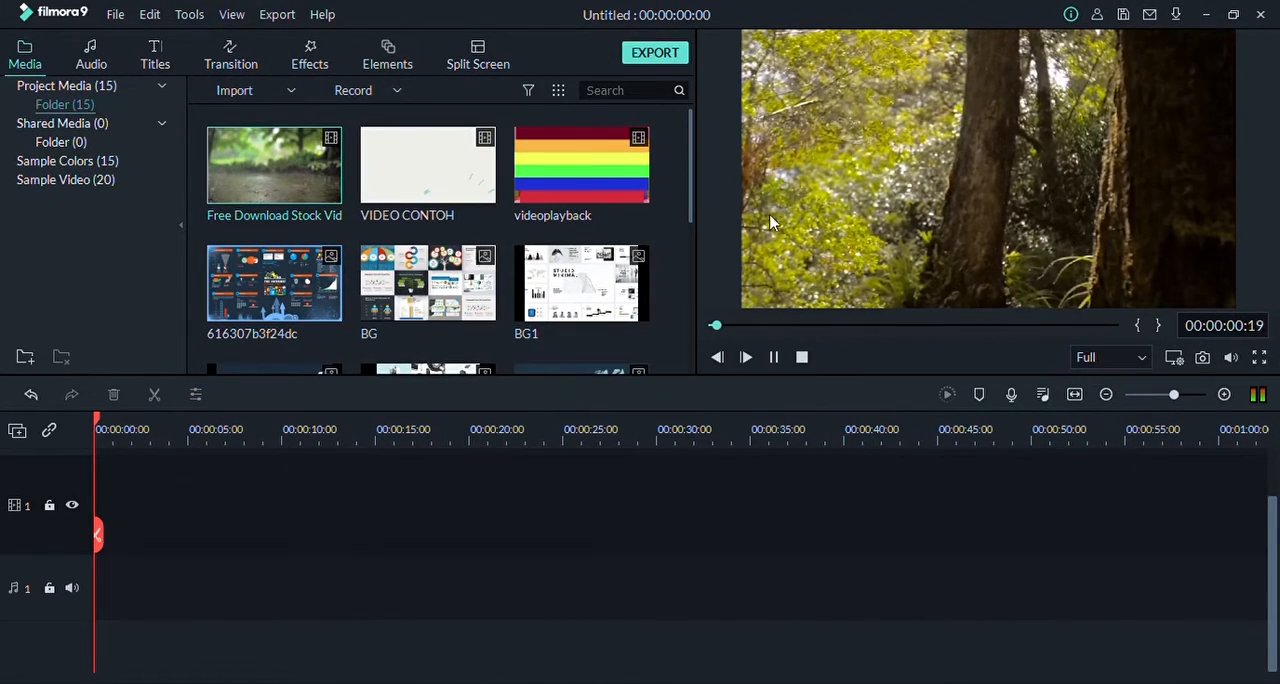
pyautogui.click(773, 357)
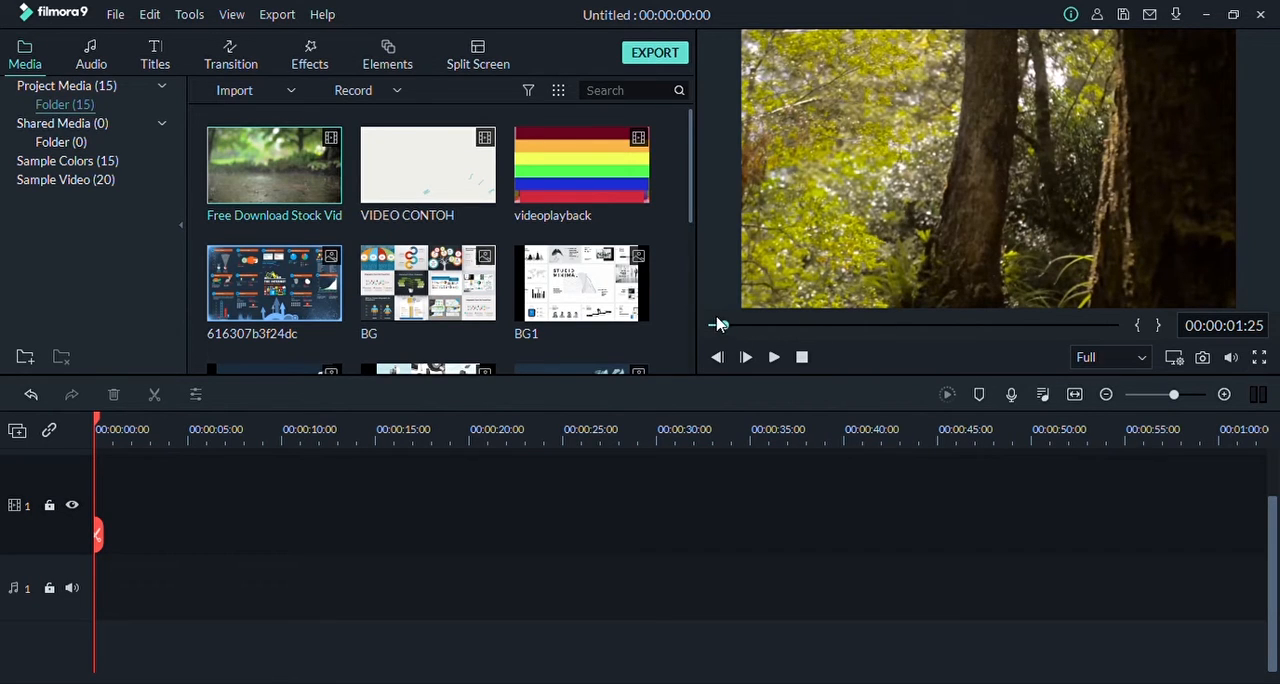
pyautogui.moveTo(721, 327)
pyautogui.mouseDown()
pyautogui.moveTo(698, 330)
pyautogui.moveTo(742, 331)
pyautogui.mouseUp()
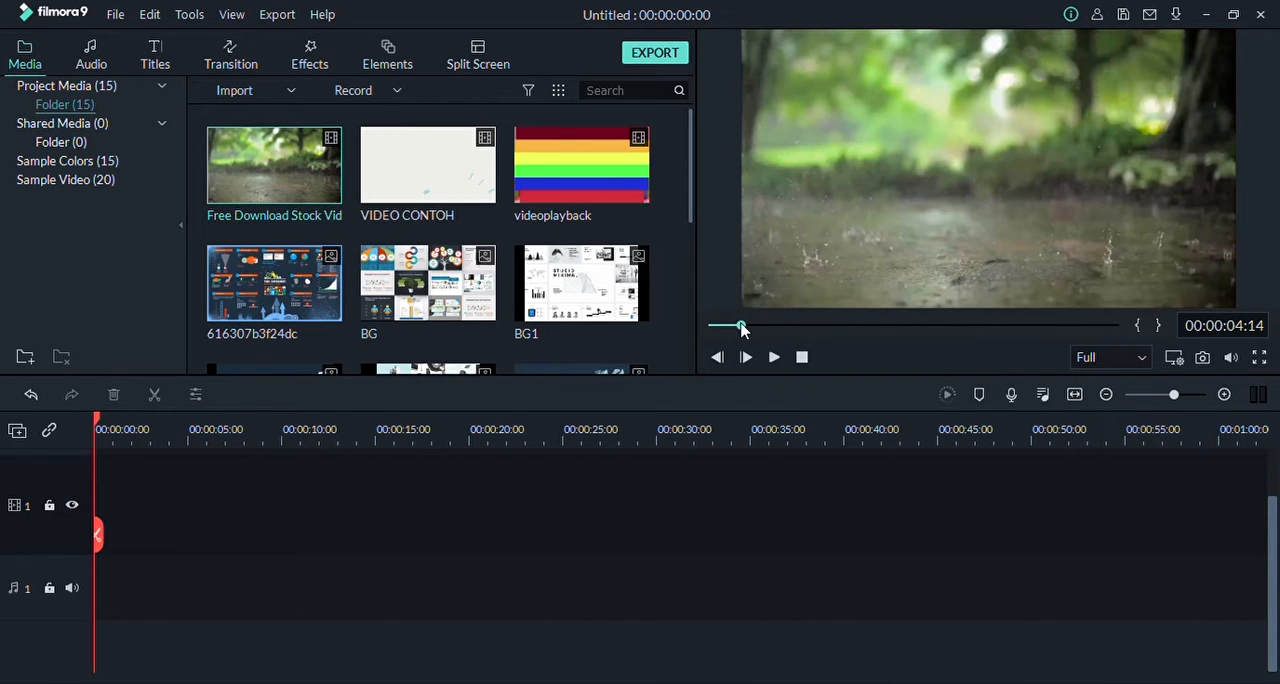
pyautogui.click(1141, 332)
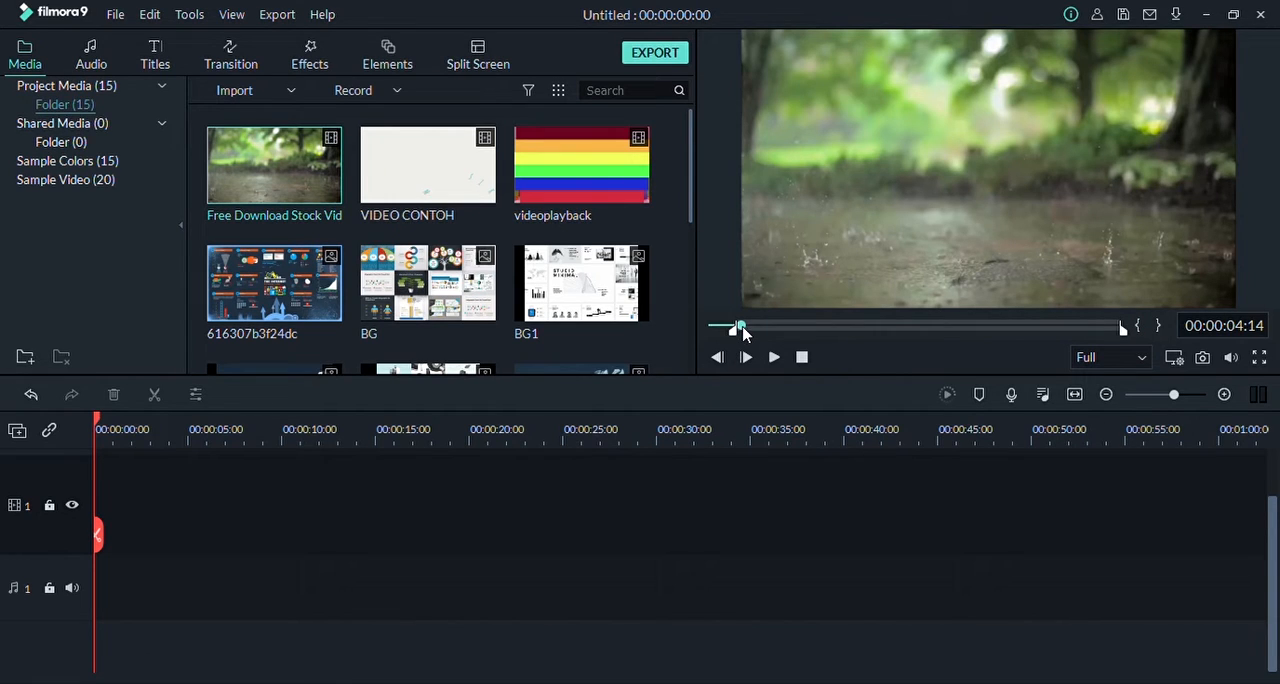
pyautogui.moveTo(742, 330); pyautogui.dragTo(782, 331)
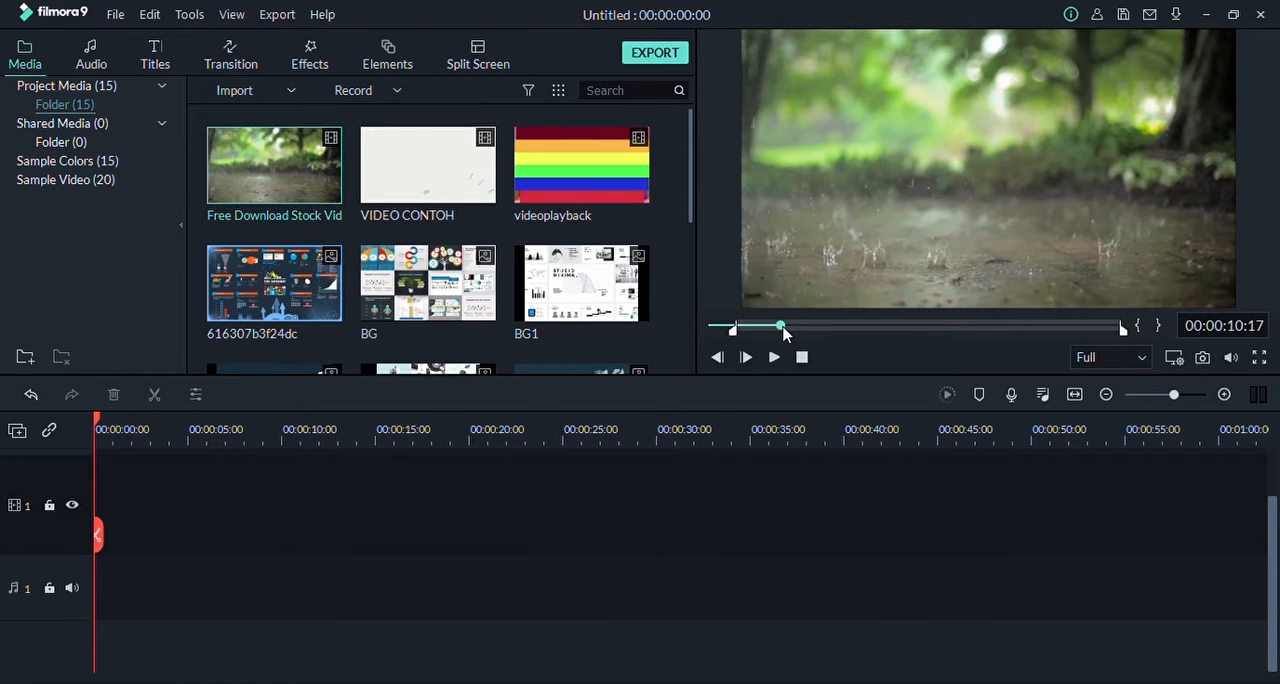
pyautogui.click(1159, 326)
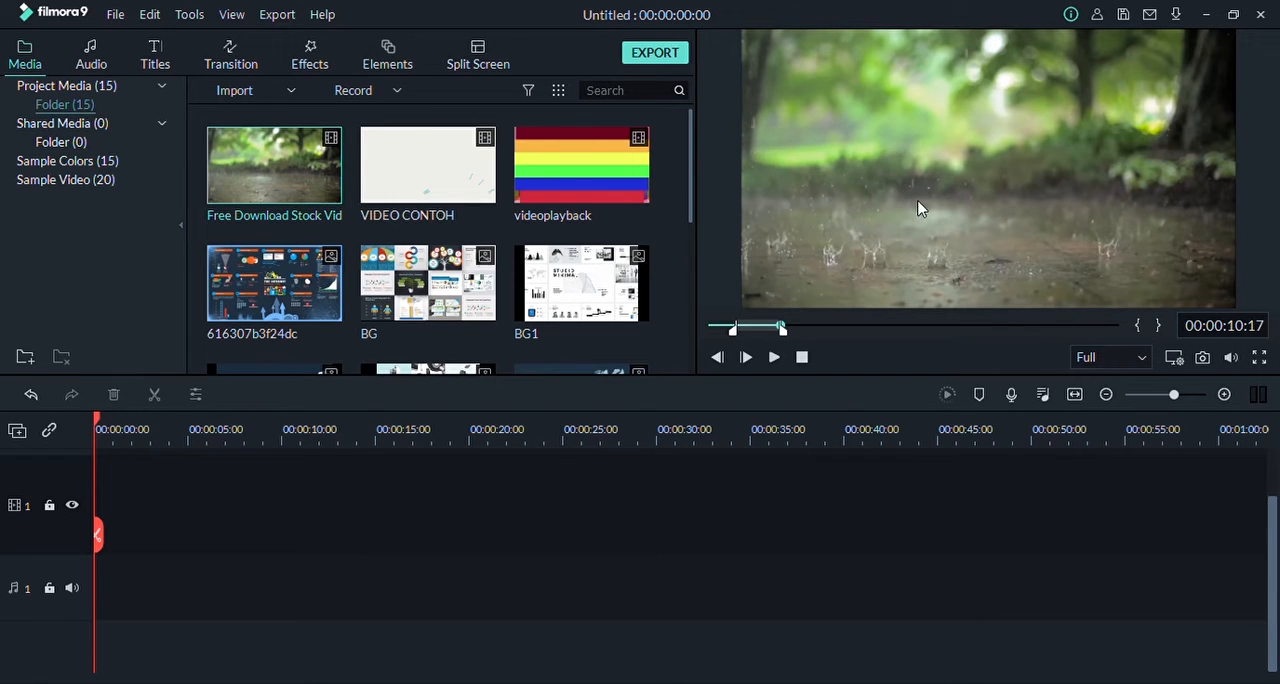
# Step: Place the marked section of the Free Download Stock Vid clip at the start of video track 1 and append a second copy after it
pyautogui.moveTo(224, 168)
pyautogui.moveTo(278, 183); pyautogui.dragTo(100, 490)
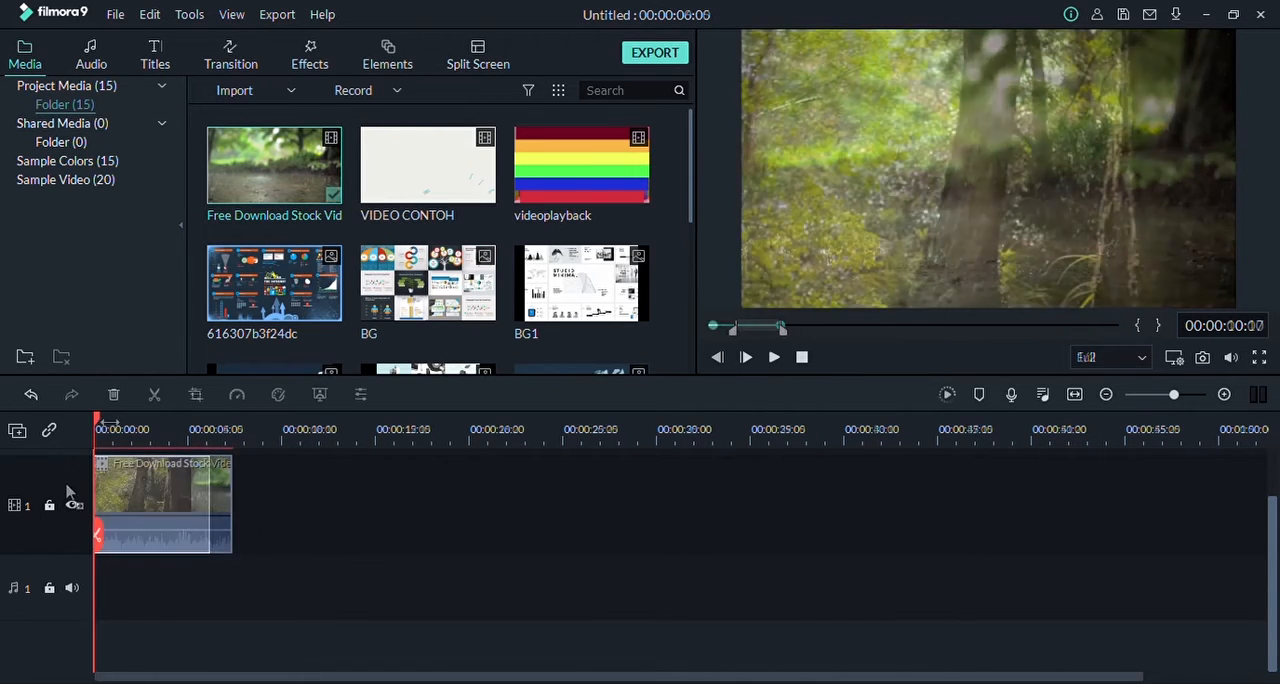
pyautogui.moveTo(98, 421); pyautogui.dragTo(30, 432)
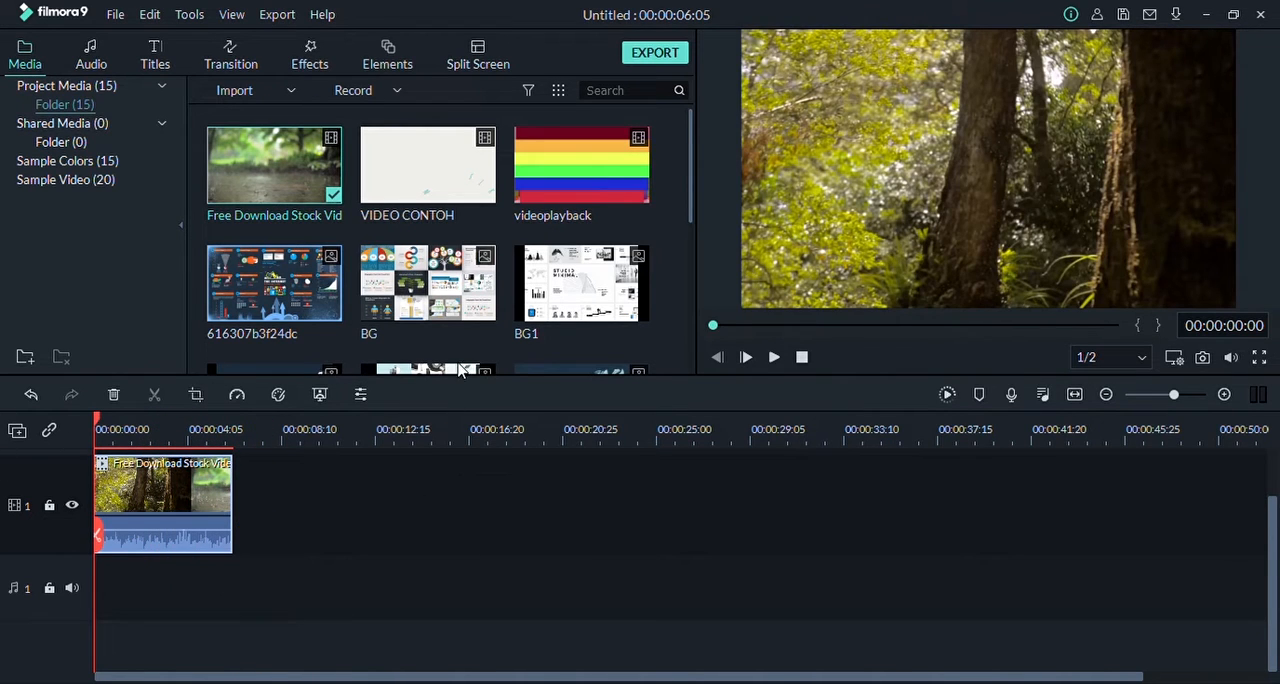
pyautogui.moveTo(250, 184); pyautogui.dragTo(240, 526)
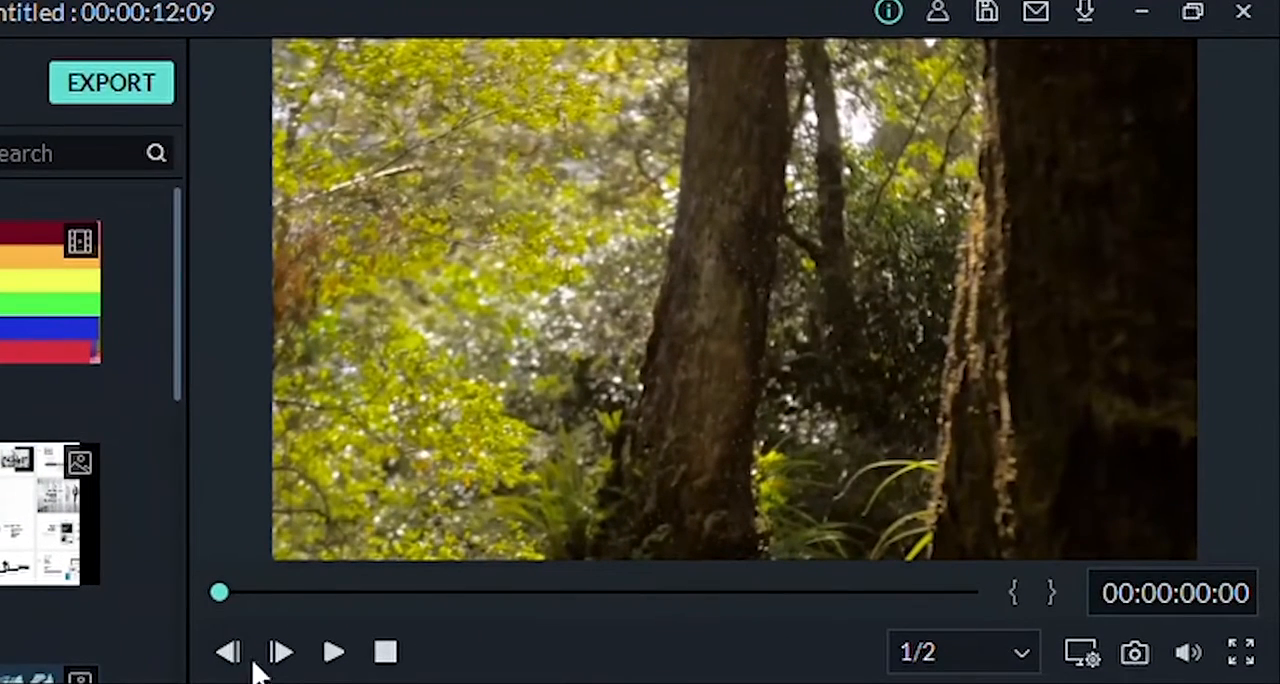
# Step: Play the start of the timeline in the preview and step through it frame by frame, forwards and backwards
pyautogui.click(333, 654)
pyautogui.click(282, 655)
pyautogui.click(283, 653)
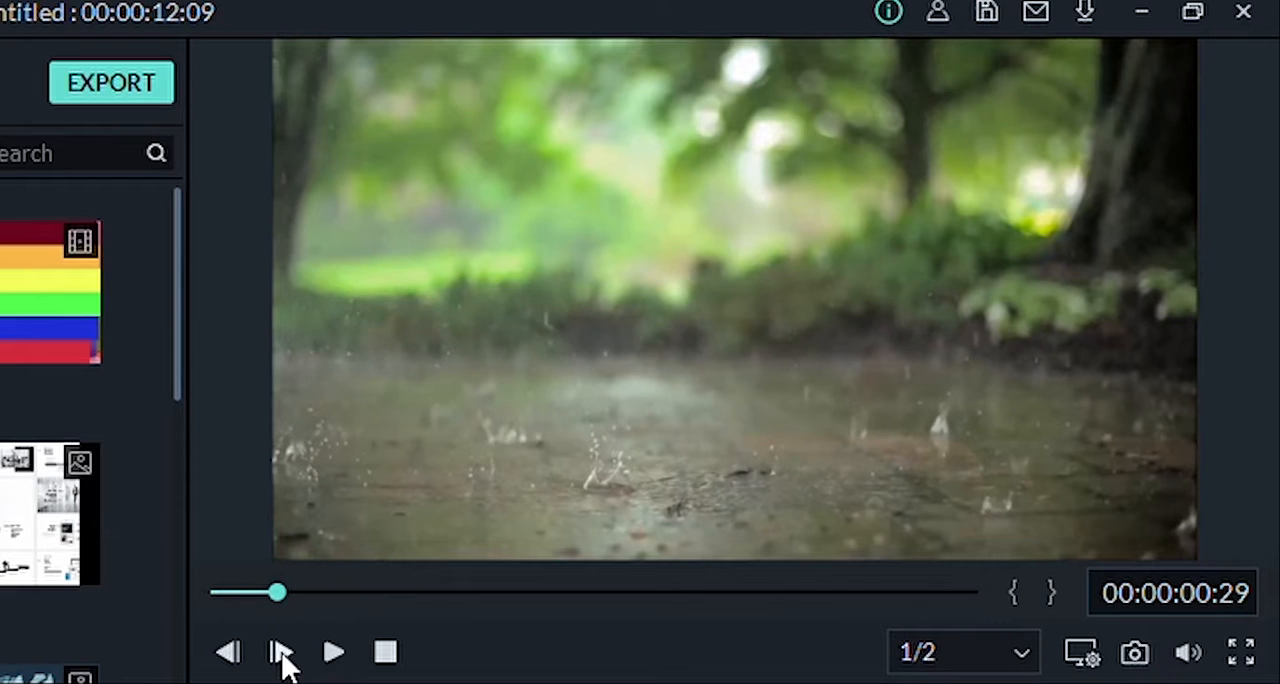
pyautogui.click(283, 653)
pyautogui.click(283, 653)
pyautogui.click(283, 653)
pyautogui.click(283, 653)
pyautogui.click(283, 653)
pyautogui.click(283, 653)
pyautogui.click(283, 653)
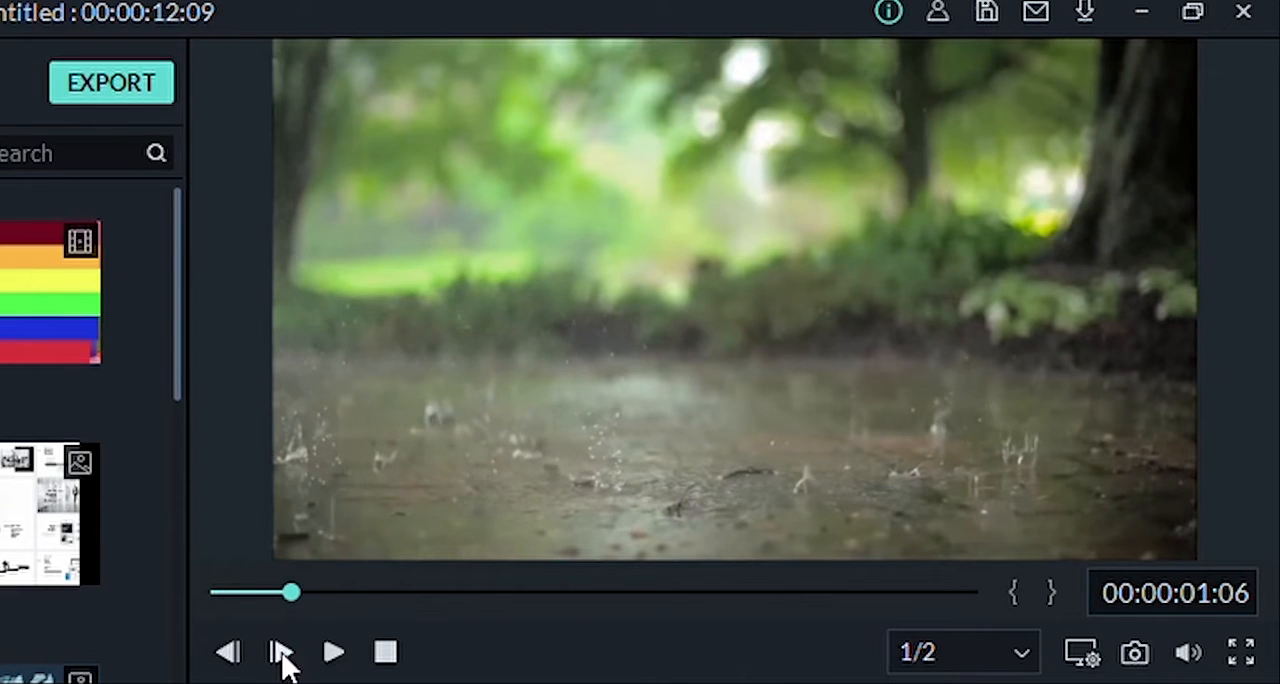
pyautogui.click(283, 653)
pyautogui.click(283, 653)
pyautogui.click(283, 653)
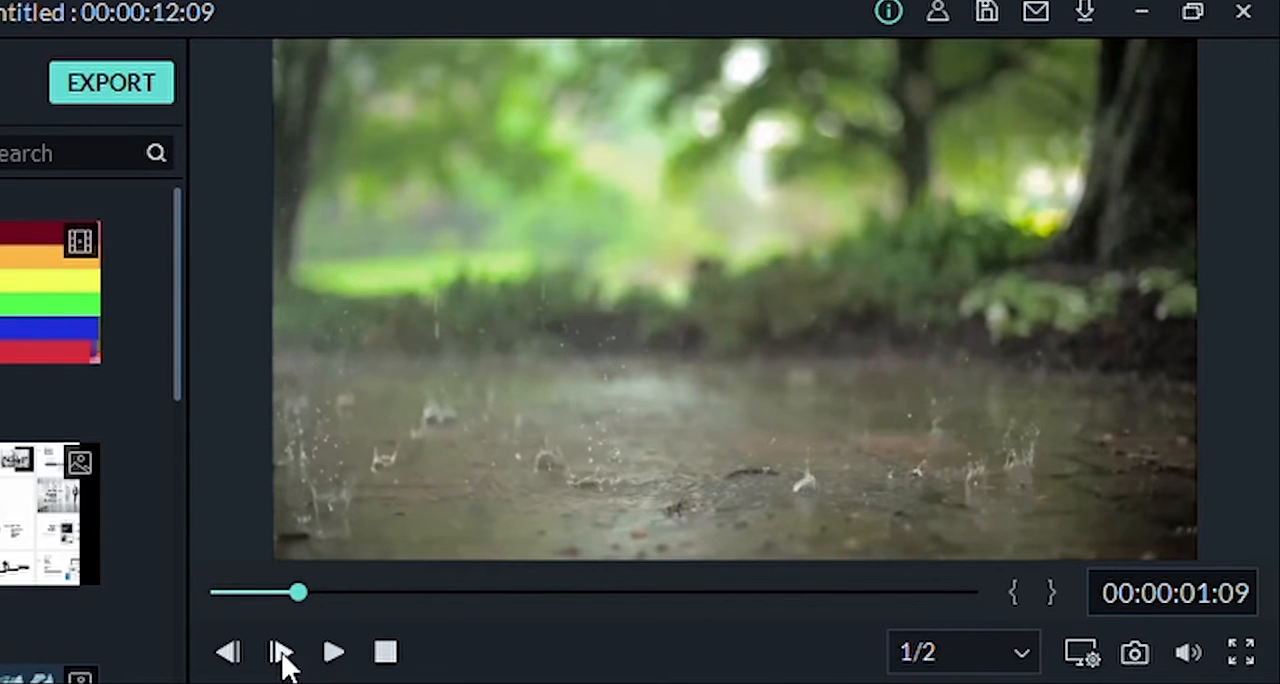
pyautogui.click(283, 653)
pyautogui.click(283, 653)
pyautogui.click(283, 653)
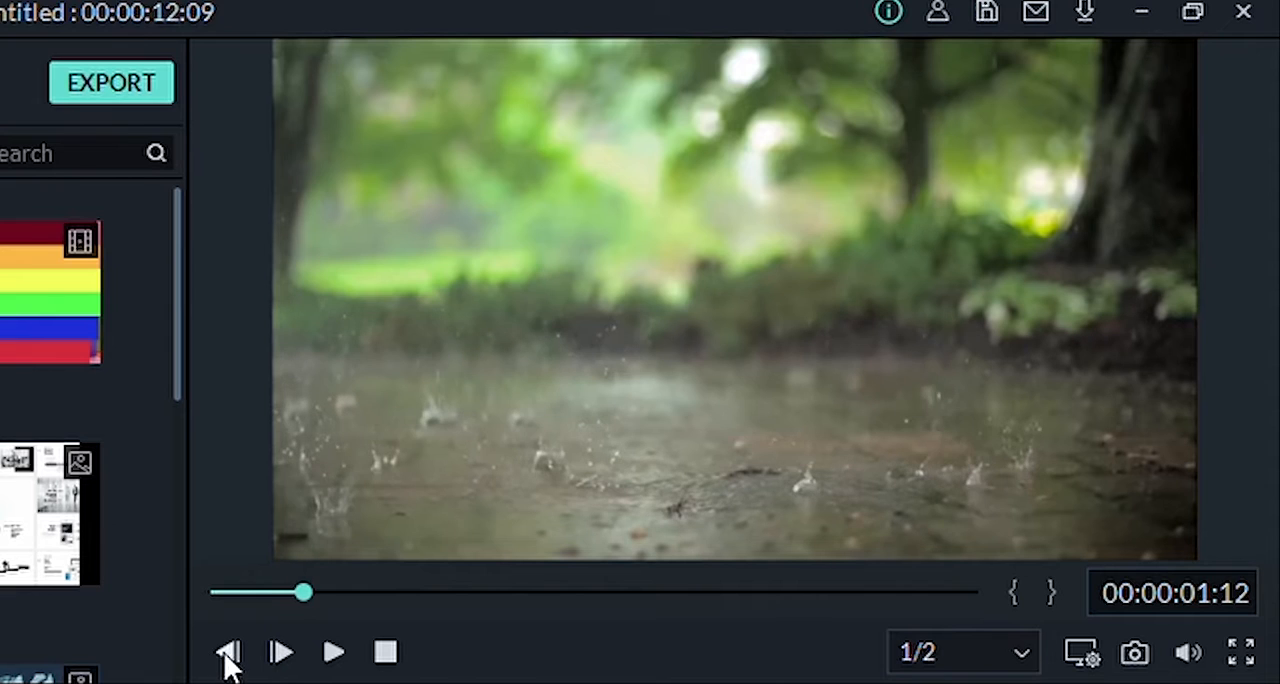
pyautogui.click(283, 658)
pyautogui.click(280, 655)
pyautogui.click(228, 660)
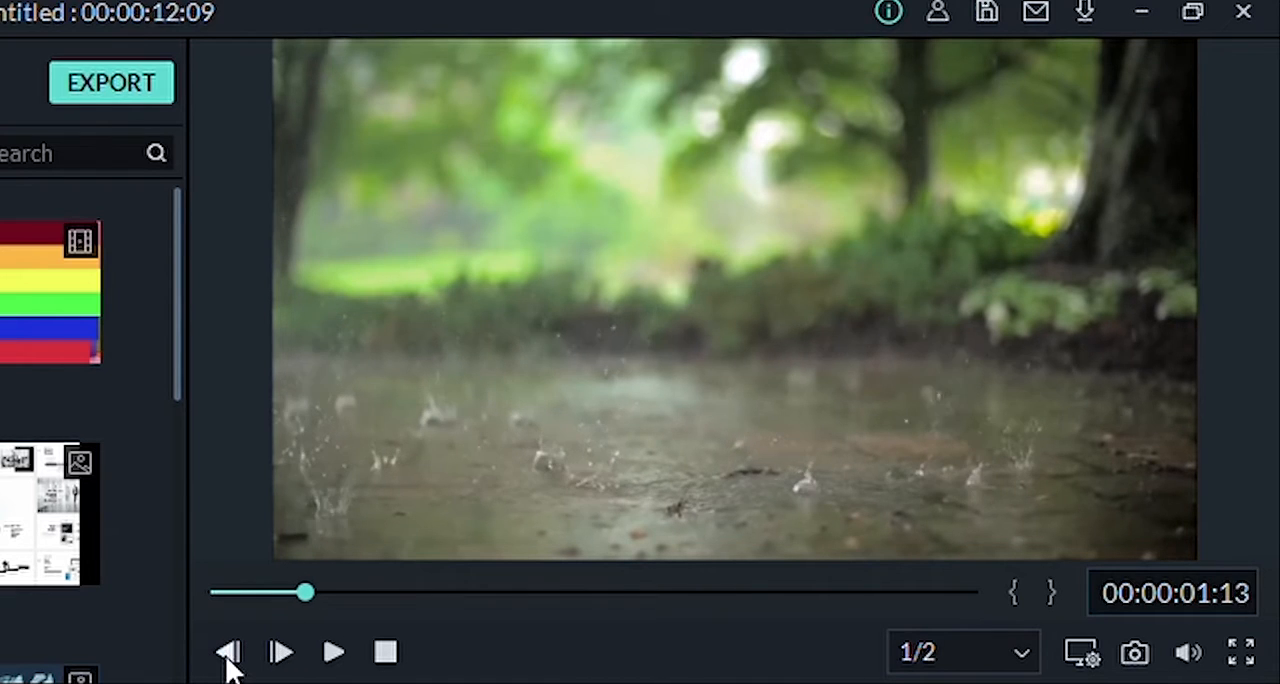
# Step: Step the preview back a few more frames and stop playback to return to the start of the timeline
pyautogui.click(228, 655)
pyautogui.click(228, 655)
pyautogui.click(228, 655)
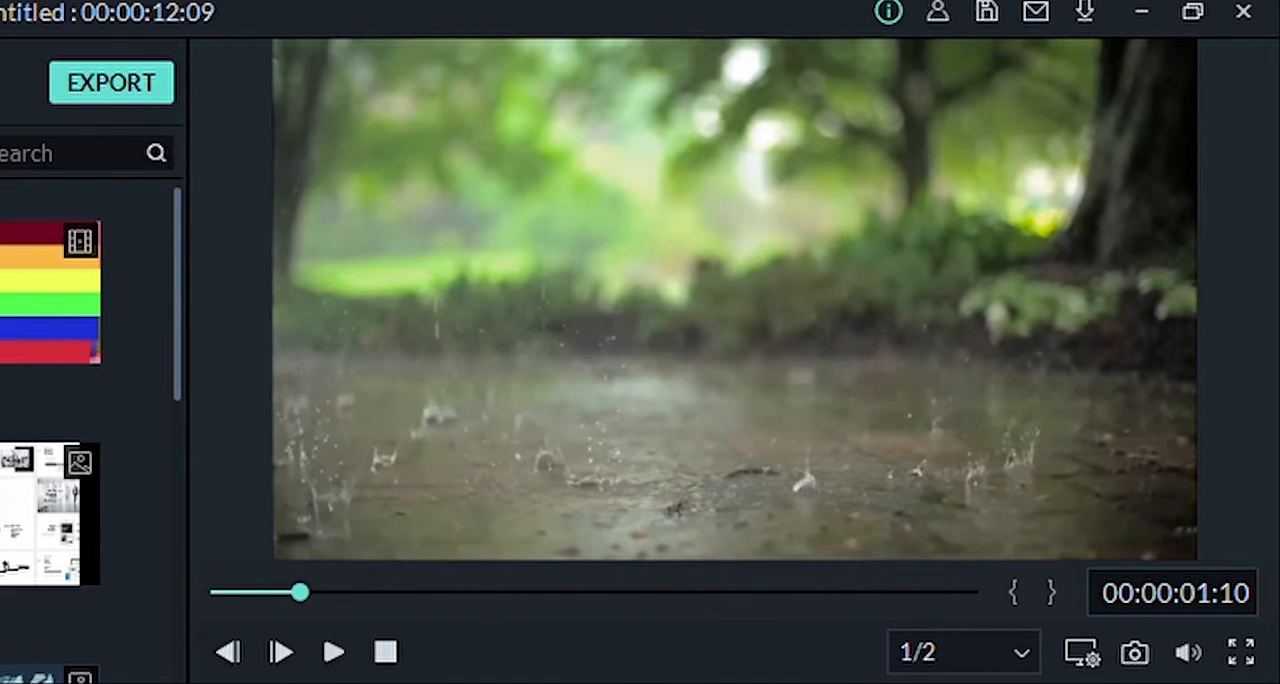
pyautogui.click(386, 653)
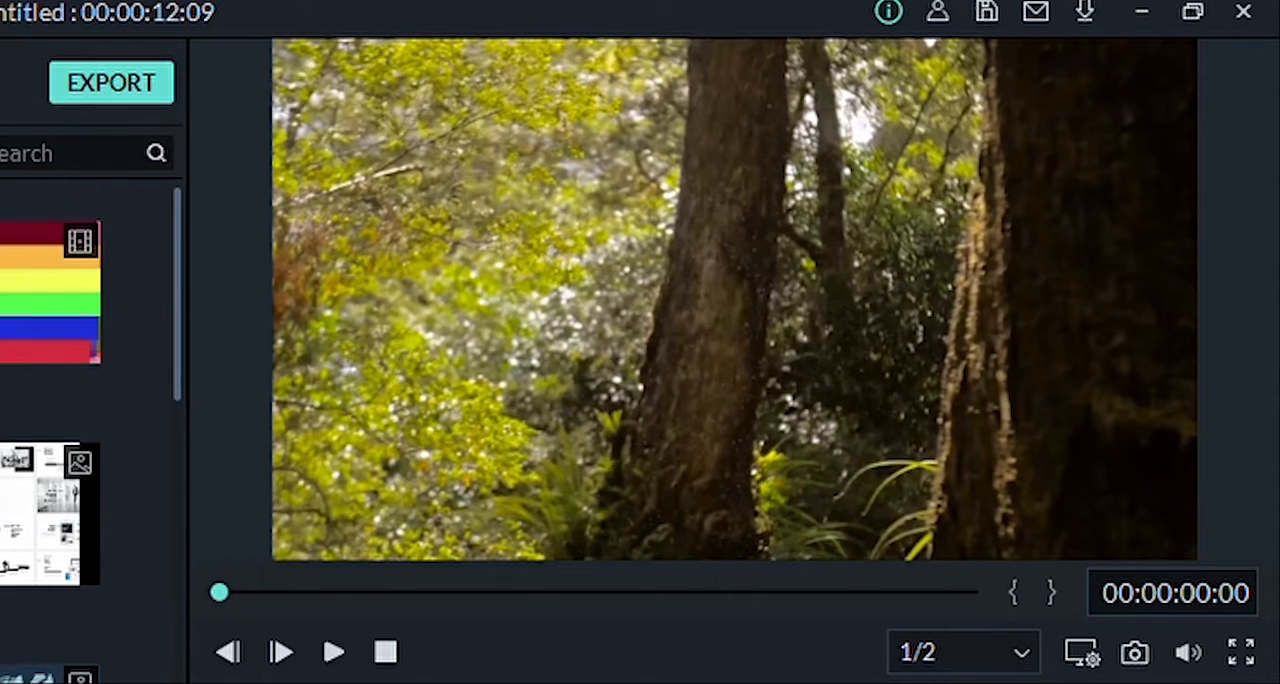
# Step: Try Full playback quality in the preview, set it back to 1/2, and show the safe zone over the fitted frame
pyautogui.click(1000, 683)
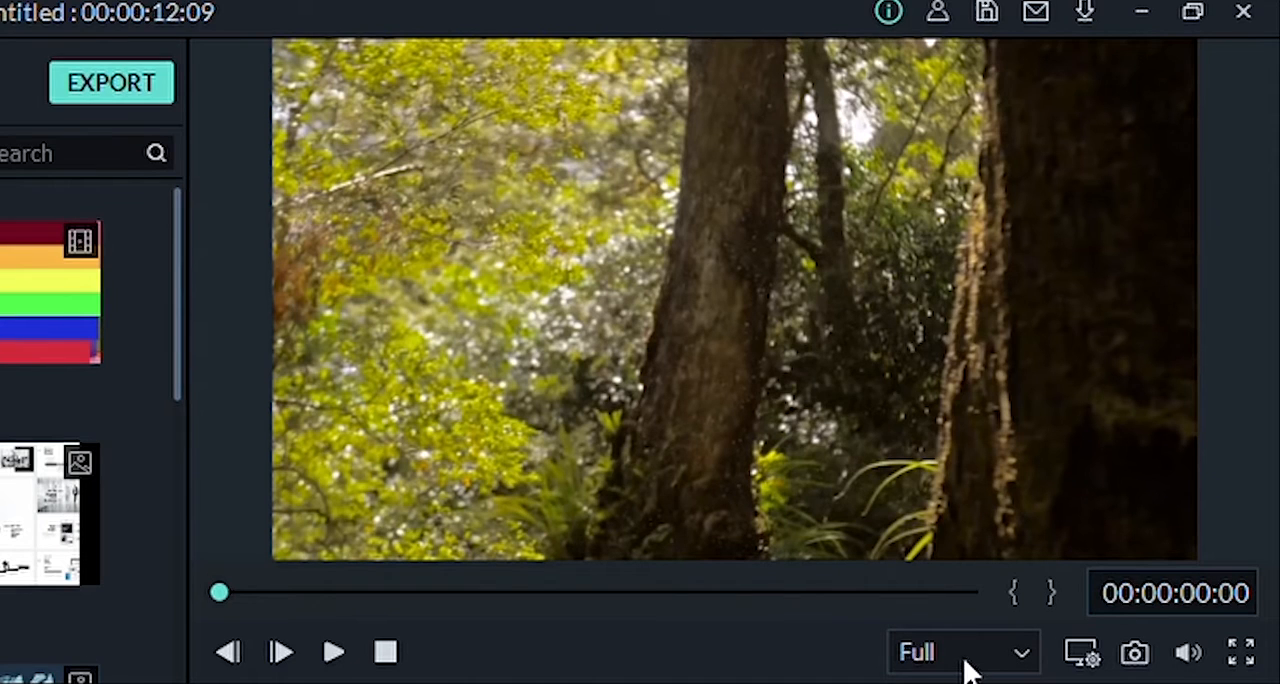
pyautogui.click(920, 682)
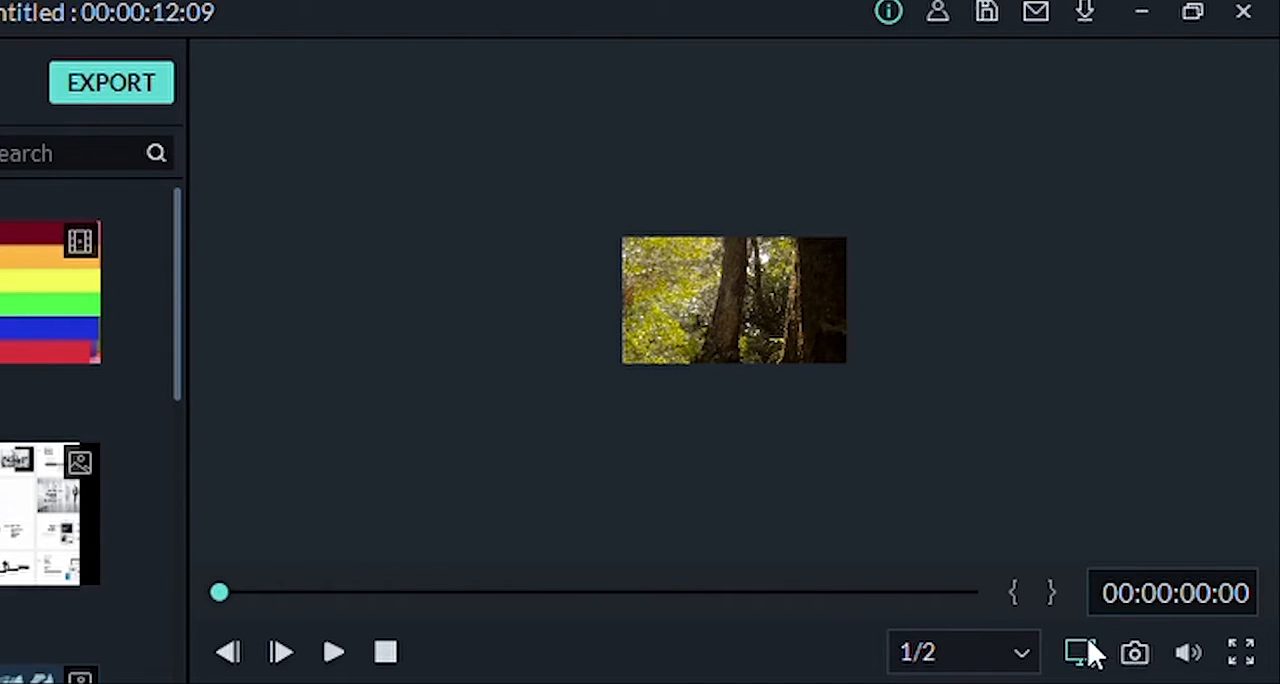
pyautogui.click(1088, 645)
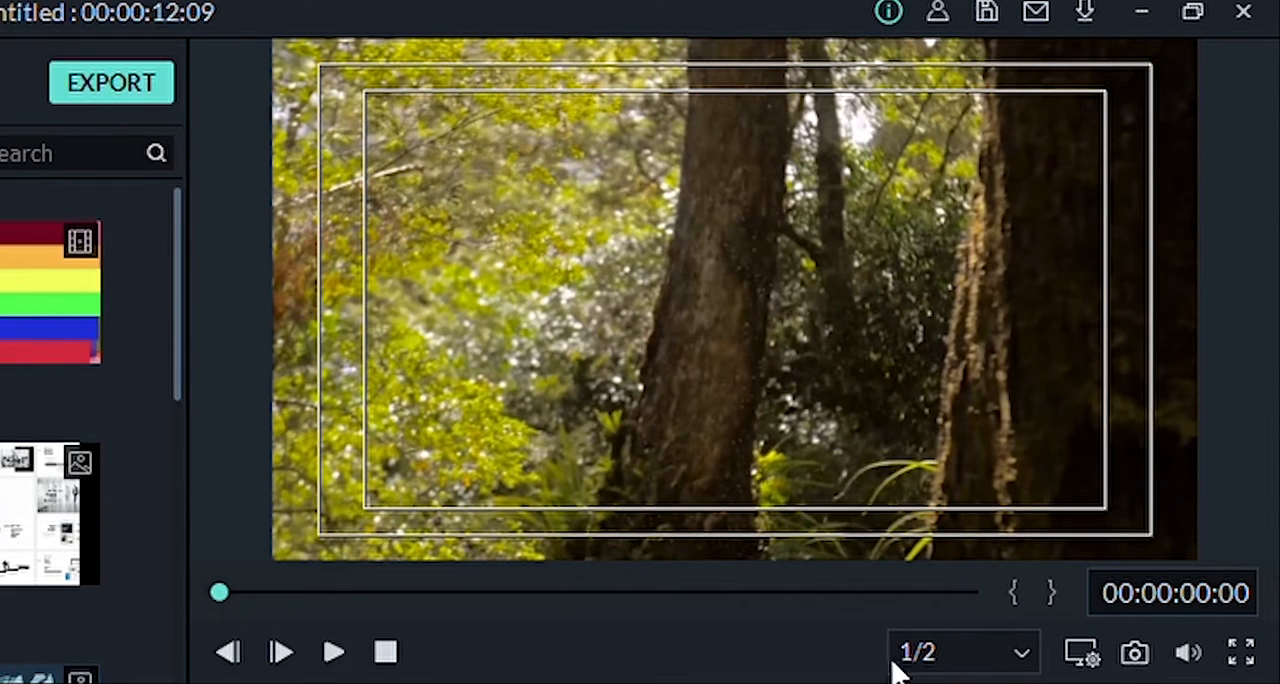
# Step: Take a snapshot of the current preview frame and view the preview in full screen
pyautogui.click(1134, 655)
pyautogui.click(1241, 654)
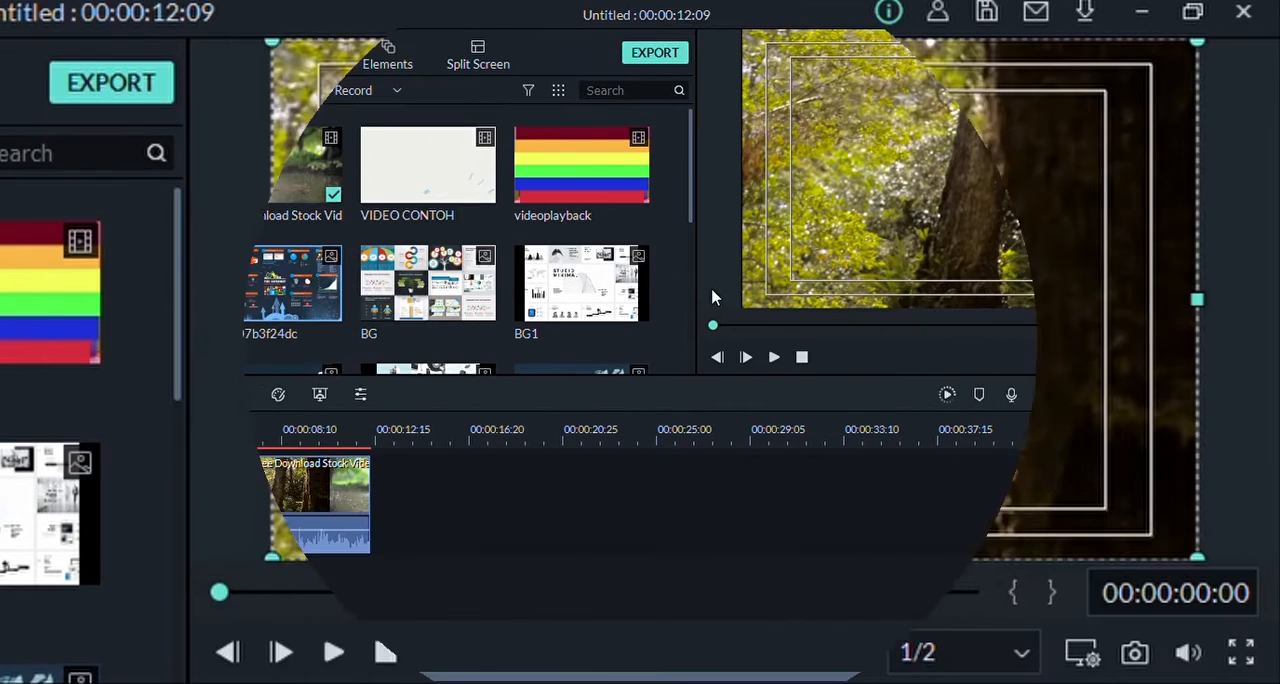
# Step: Try narrowing, flattening and repositioning the first clip's picture within the preview frame, and enlarge it from one corner
pyautogui.click(858, 210)
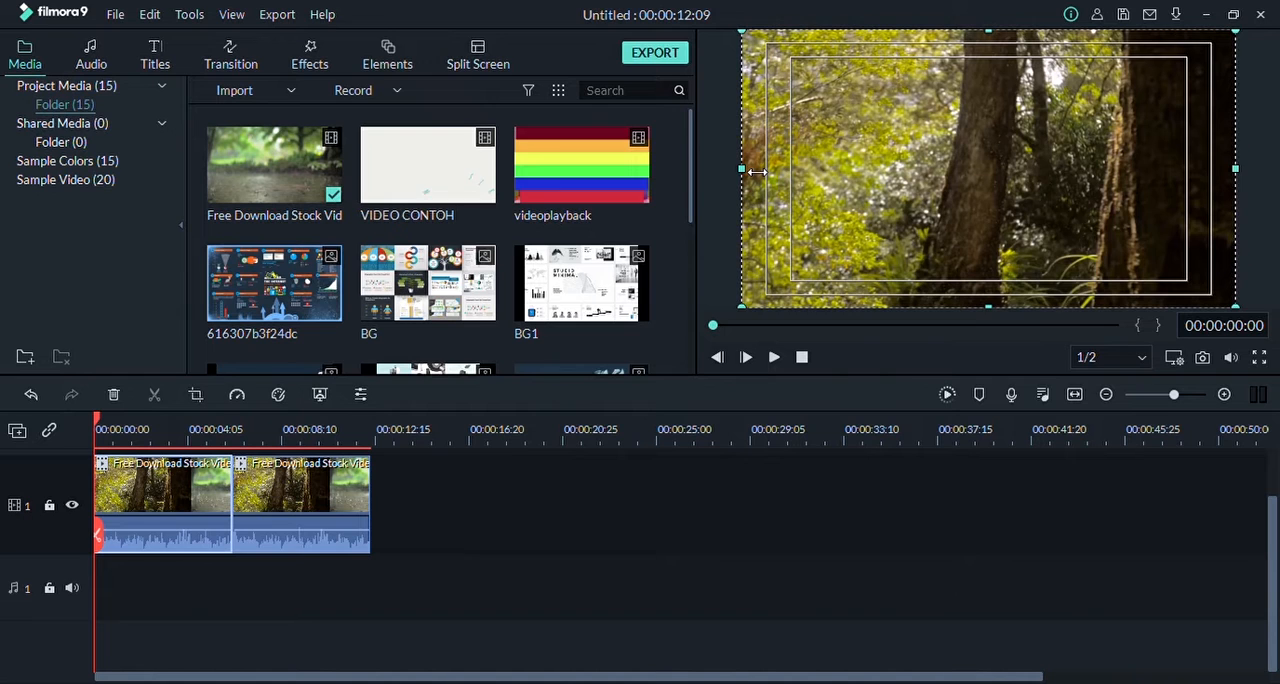
pyautogui.moveTo(757, 172); pyautogui.dragTo(837, 176)
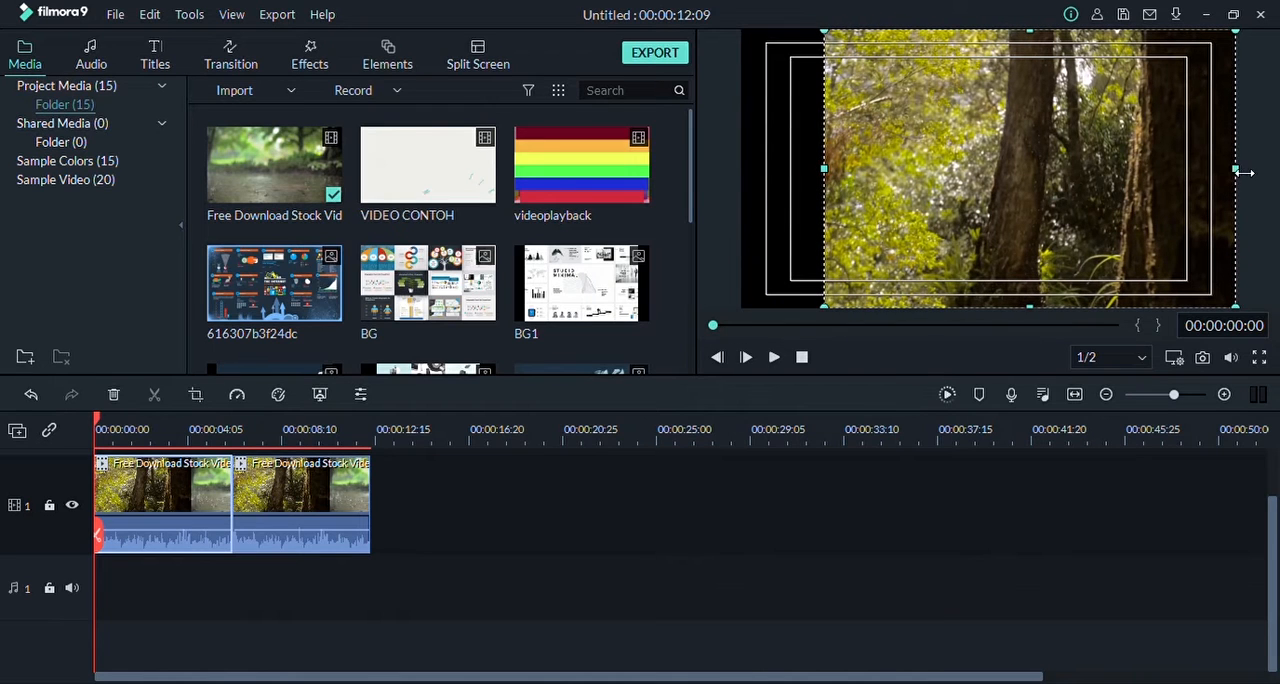
pyautogui.moveTo(1240, 172); pyautogui.dragTo(1085, 160)
pyautogui.moveTo(951, 306); pyautogui.dragTo(952, 201)
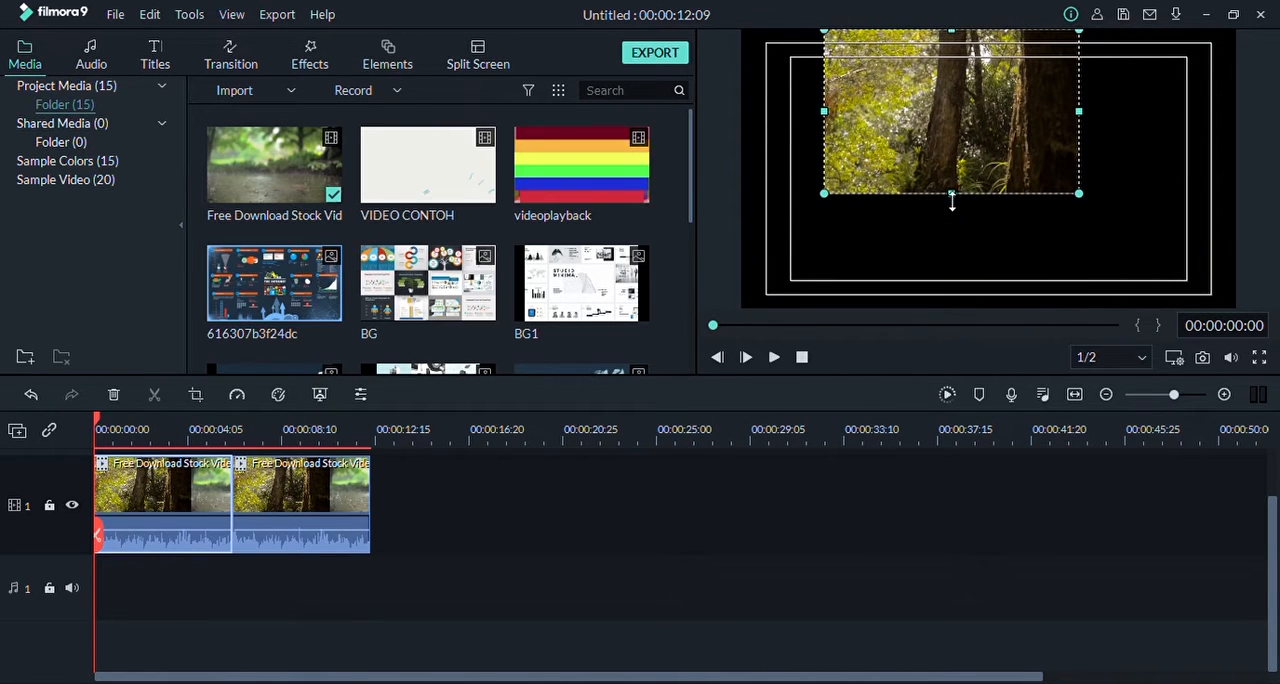
pyautogui.moveTo(962, 40); pyautogui.dragTo(958, 82)
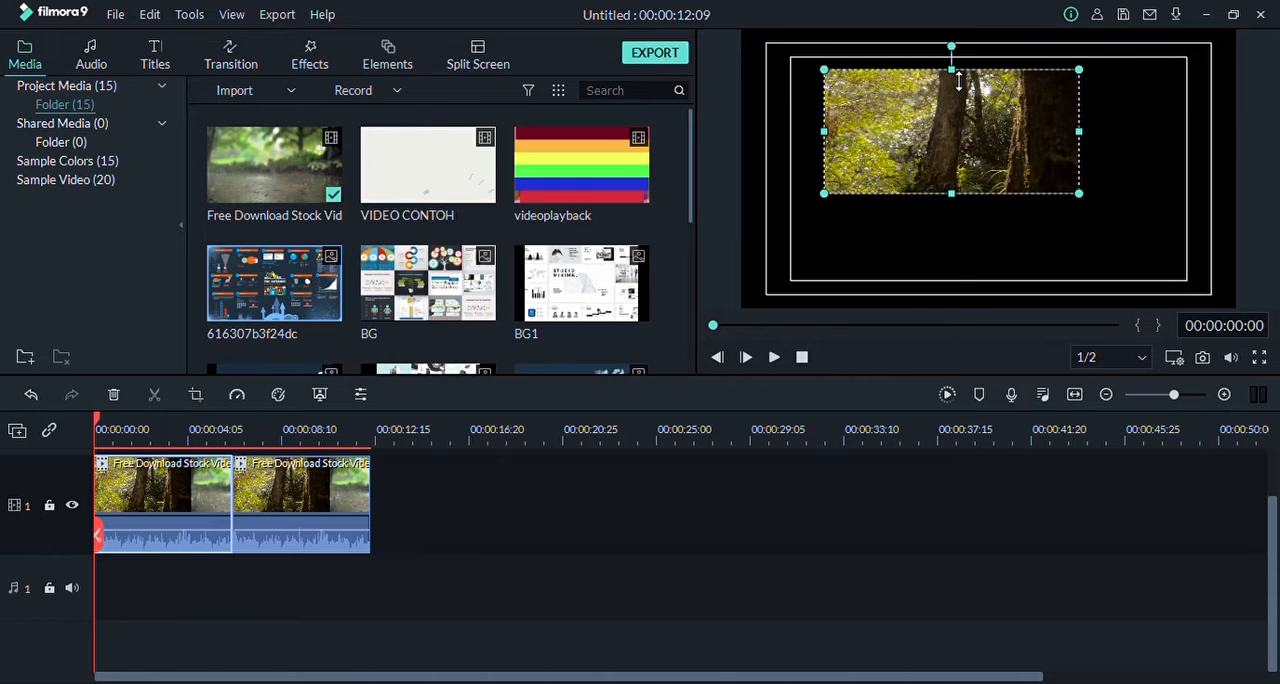
pyautogui.moveTo(961, 132); pyautogui.dragTo(993, 181)
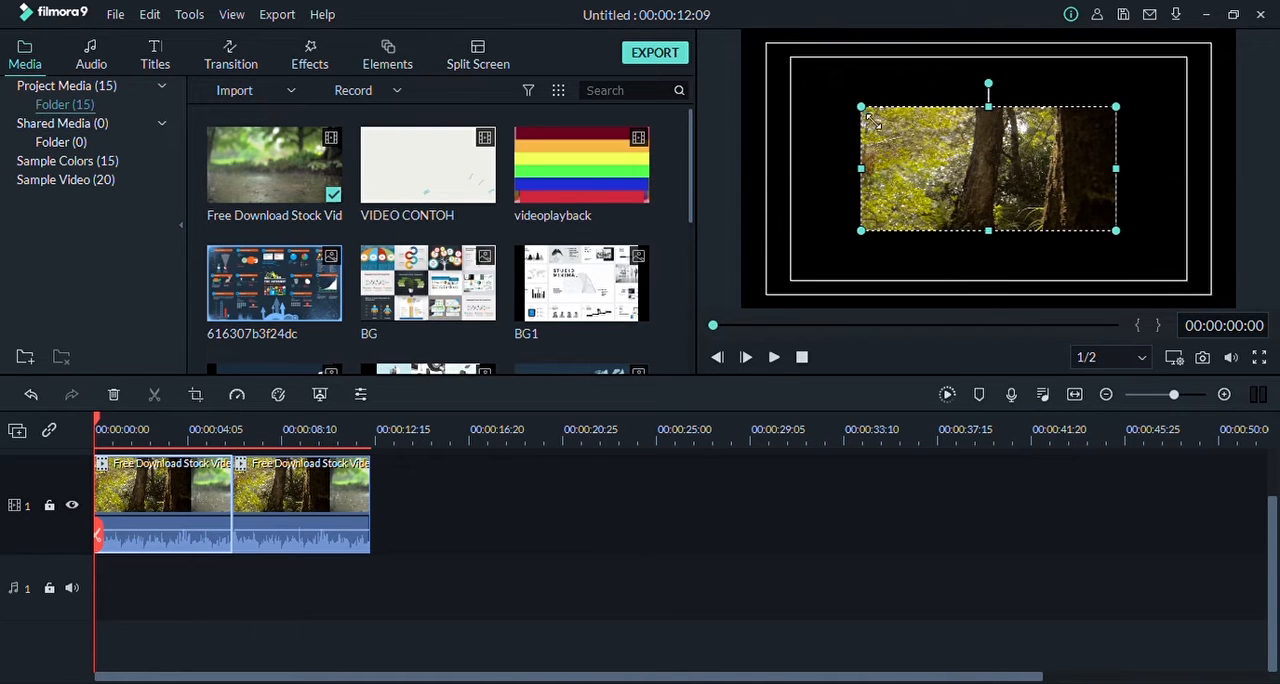
pyautogui.moveTo(866, 112); pyautogui.dragTo(760, 68)
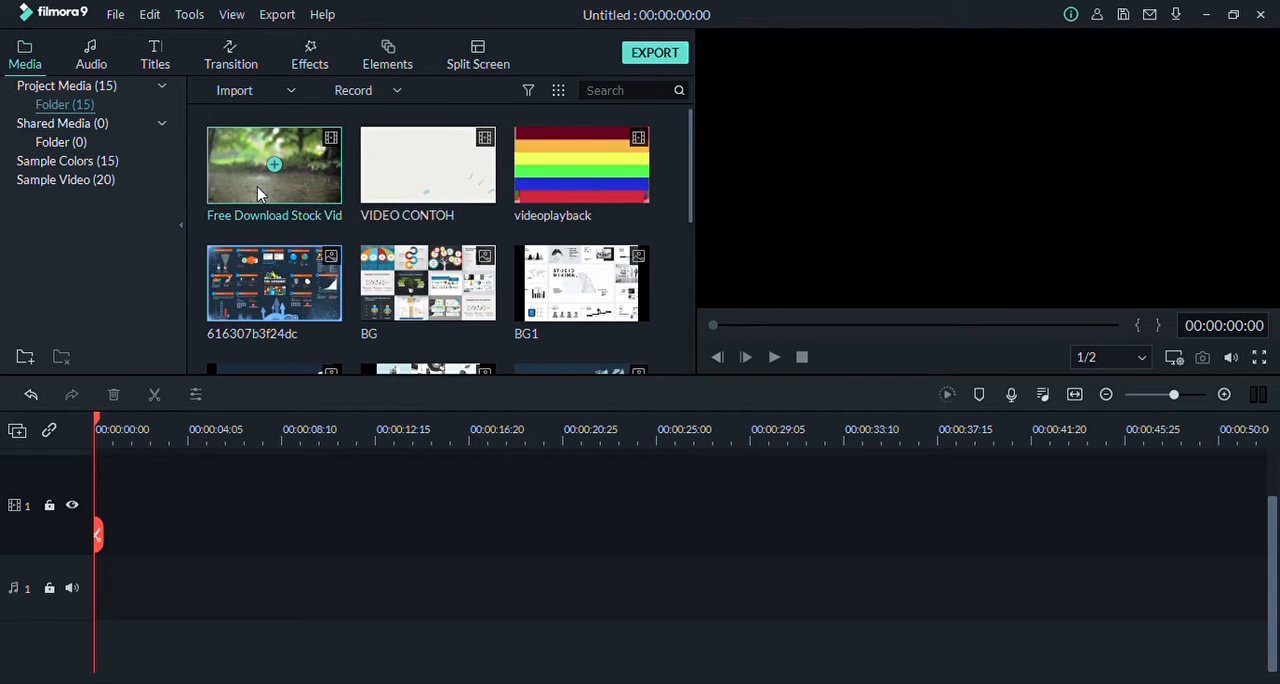
# Step: Place the Free Download Stock Vid clip and image 616307b3f24dc back to back on video track 1, with bensound-adaytoremember on audio track 1
pyautogui.moveTo(287, 177); pyautogui.dragTo(90, 540)
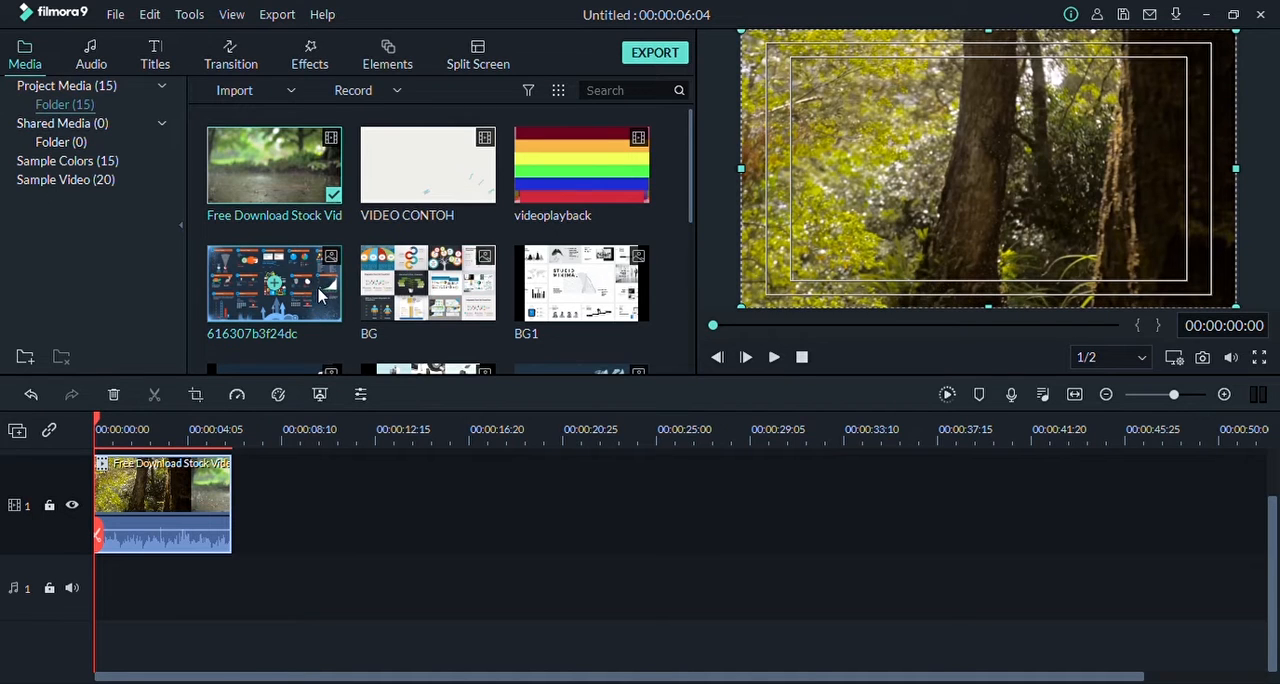
pyautogui.moveTo(318, 294); pyautogui.dragTo(245, 505)
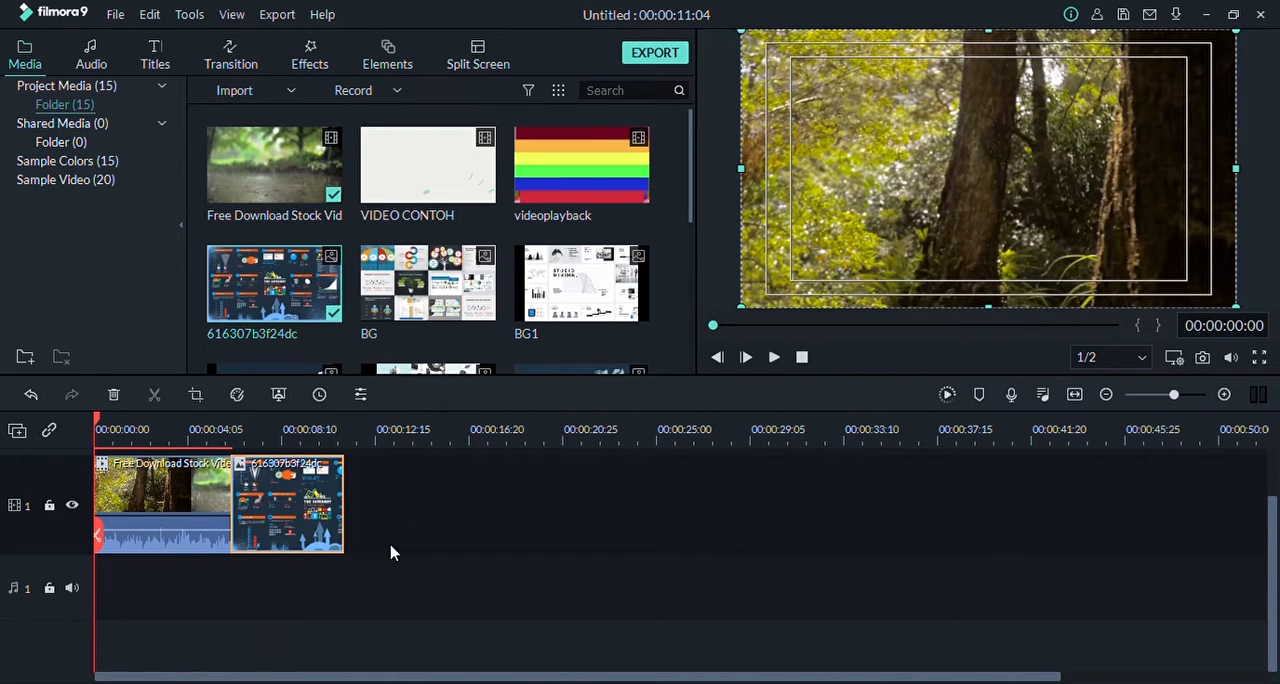
pyautogui.scroll(-3, 586, 194)
pyautogui.scroll(-2, 586, 194)
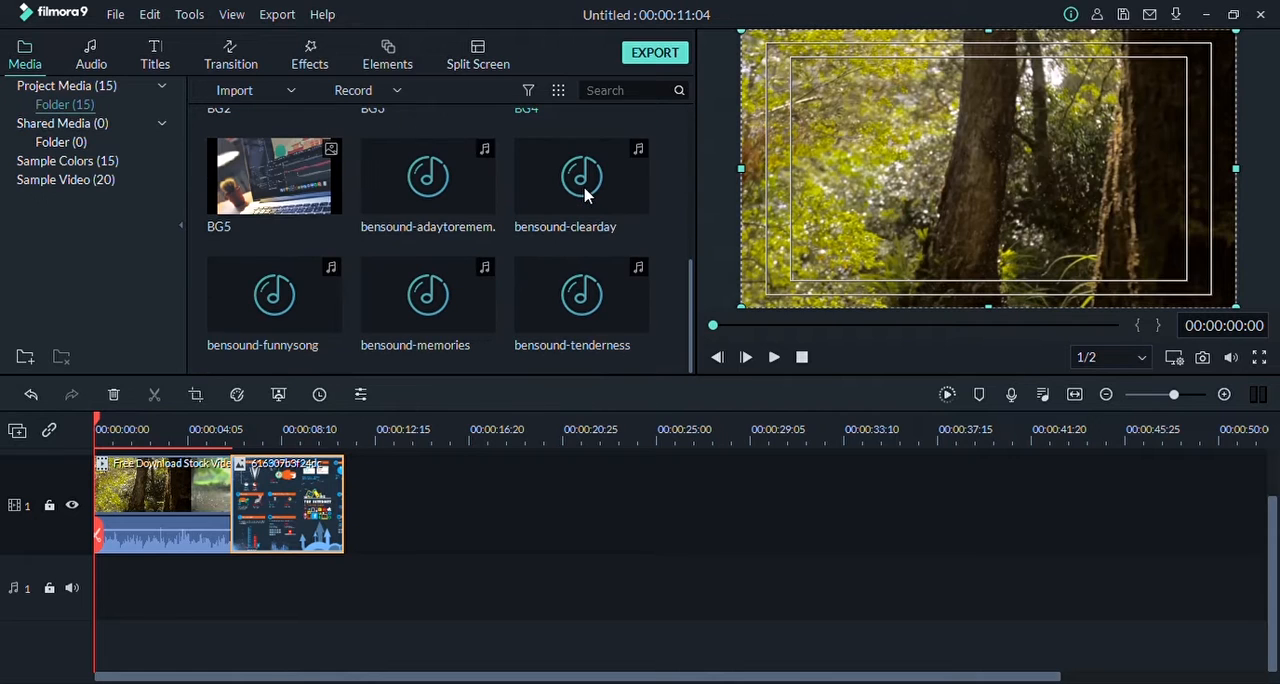
pyautogui.moveTo(440, 195); pyautogui.dragTo(100, 608)
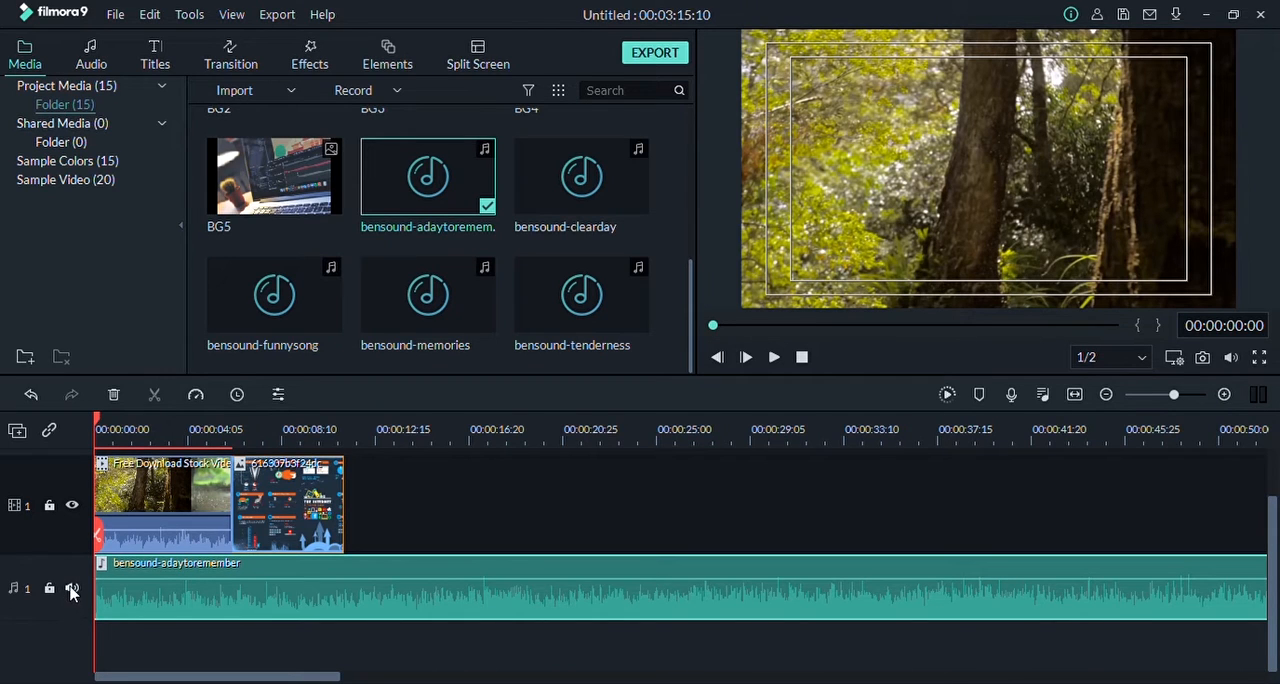
# Step: Toggle the sound of audio track 1, leaving it muted, and switch the visibility of video track 1 off and on again
pyautogui.click(71, 590)
pyautogui.click(72, 591)
pyautogui.click(72, 508)
pyautogui.click(72, 508)
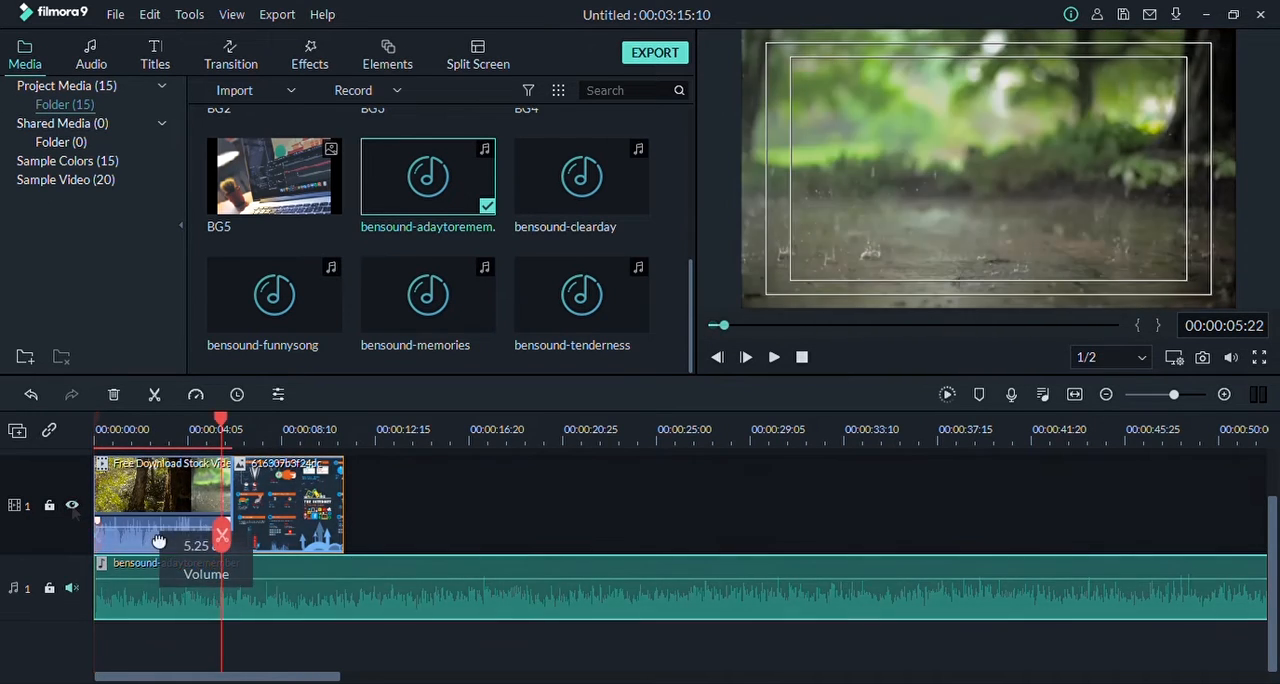
# Step: Lower the volume of the Free Download Stock Vid clip on video track 1 and return the playhead to the start
pyautogui.moveTo(160, 540); pyautogui.dragTo(160, 550)
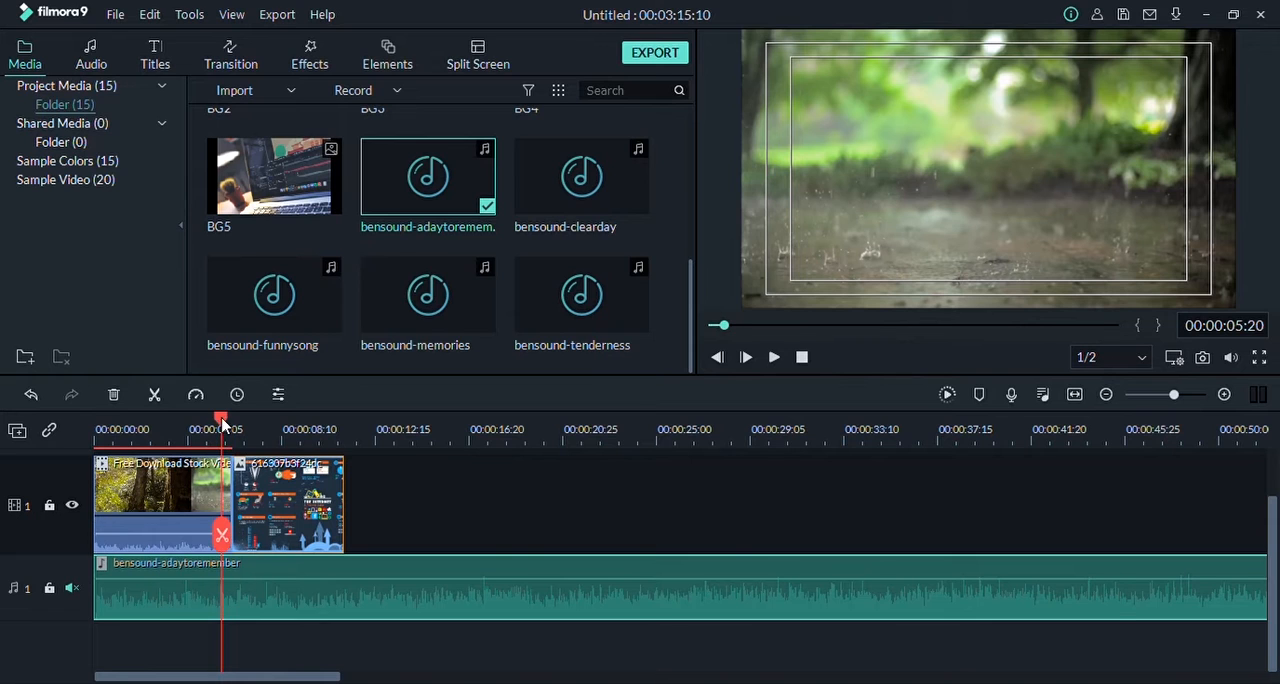
pyautogui.moveTo(222, 420); pyautogui.dragTo(60, 423)
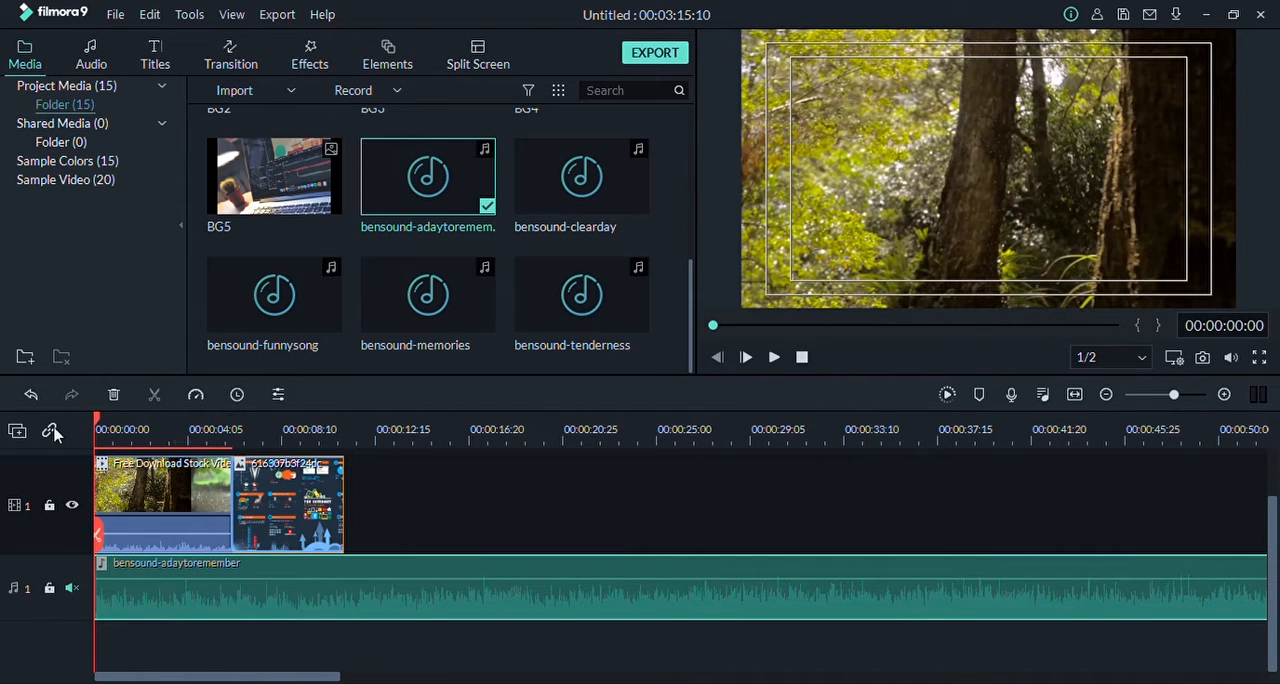
# Step: Shorten the end of the Free Download Stock Vid clip with track linking off, and relink and move image 616307b3f24dc against it
pyautogui.click(50, 431)
pyautogui.moveTo(318, 527); pyautogui.dragTo(284, 512)
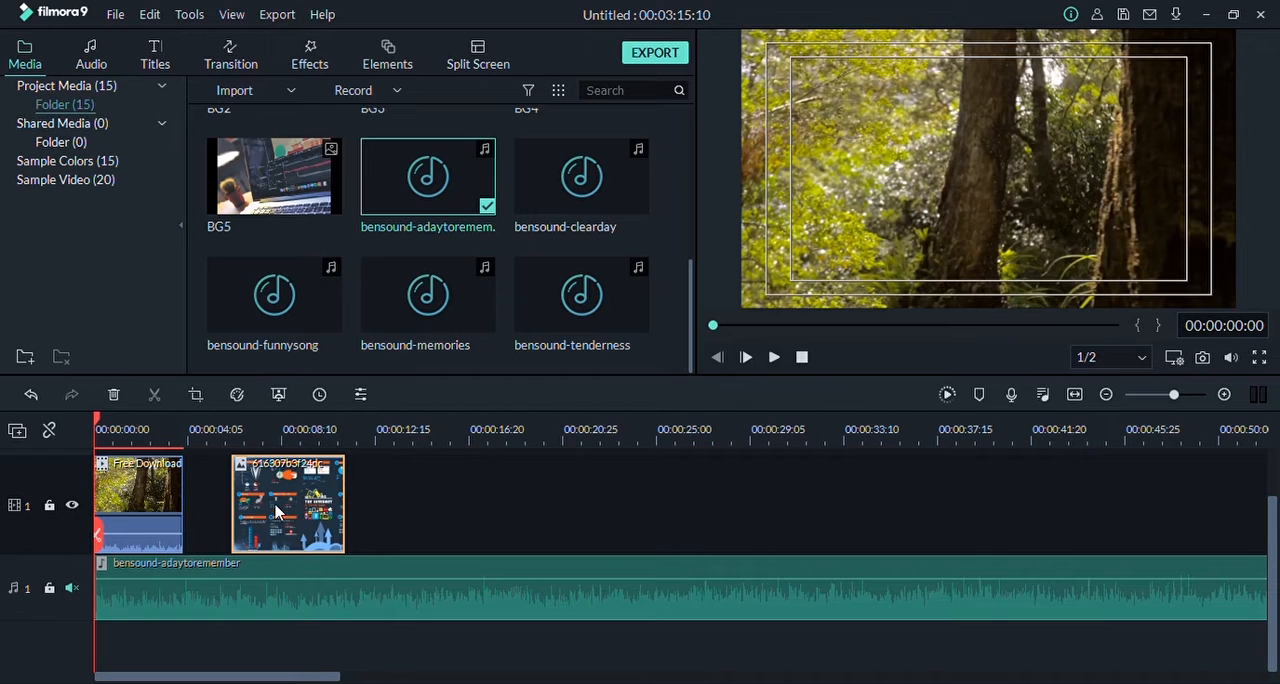
pyautogui.click(53, 432)
pyautogui.moveTo(280, 504); pyautogui.dragTo(201, 505)
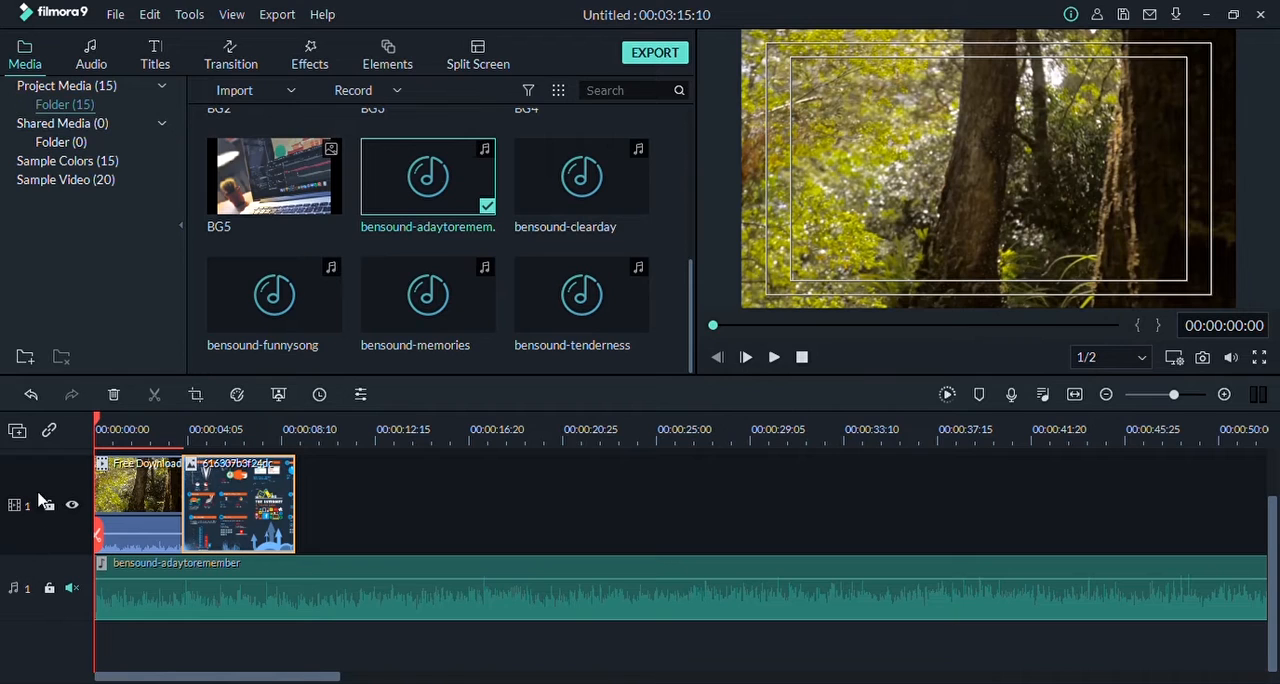
# Step: Add a second video track above video track 1, undo the latest edits and redo them
pyautogui.click(19, 434)
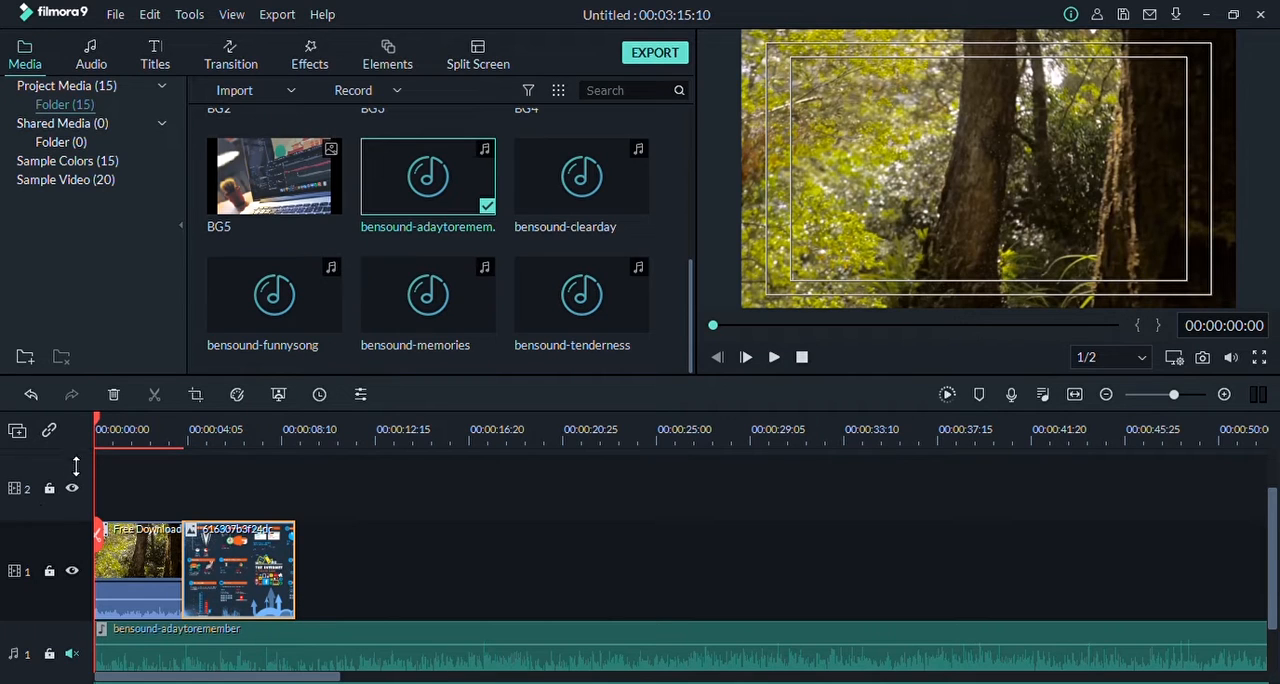
pyautogui.click(32, 396)
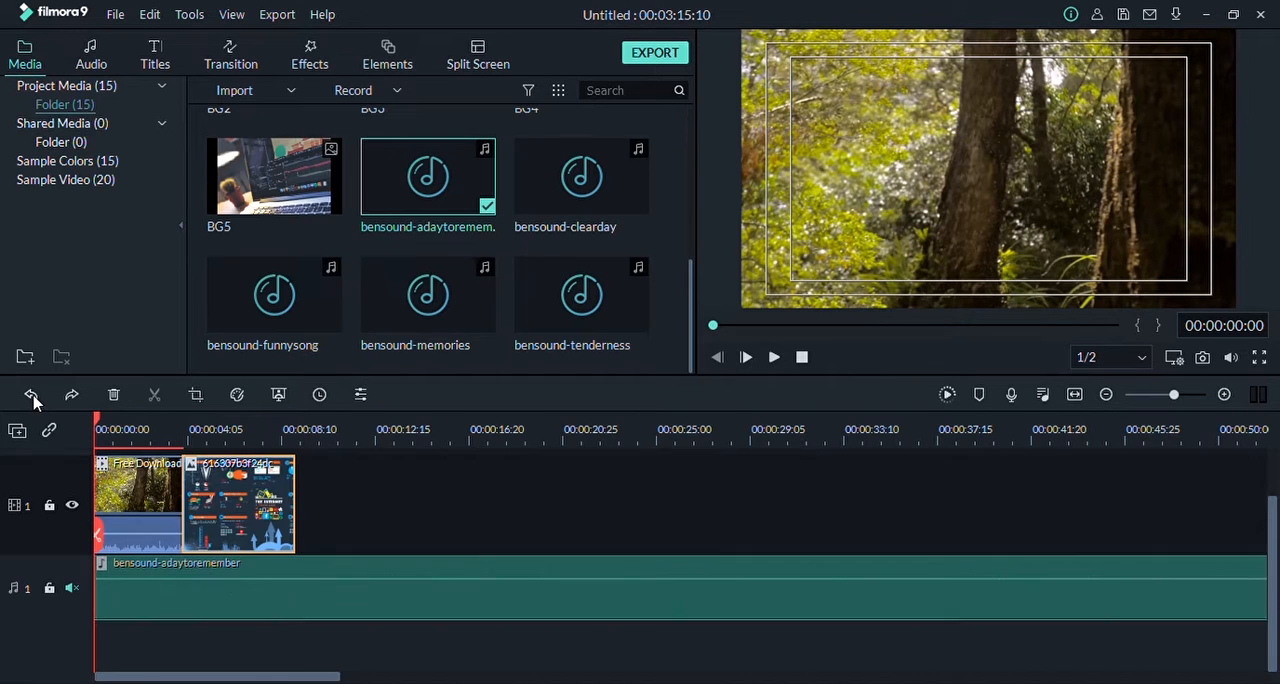
pyautogui.click(32, 396)
pyautogui.click(32, 396)
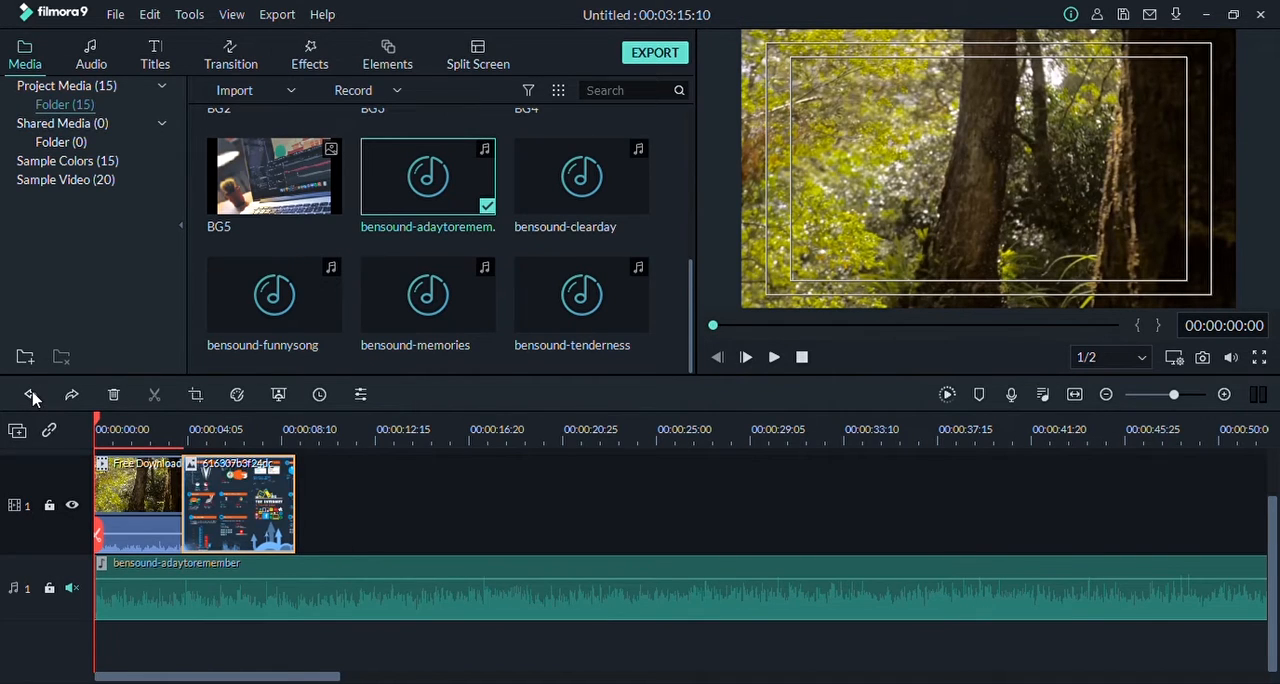
pyautogui.click(72, 400)
pyautogui.click(72, 400)
pyautogui.click(72, 398)
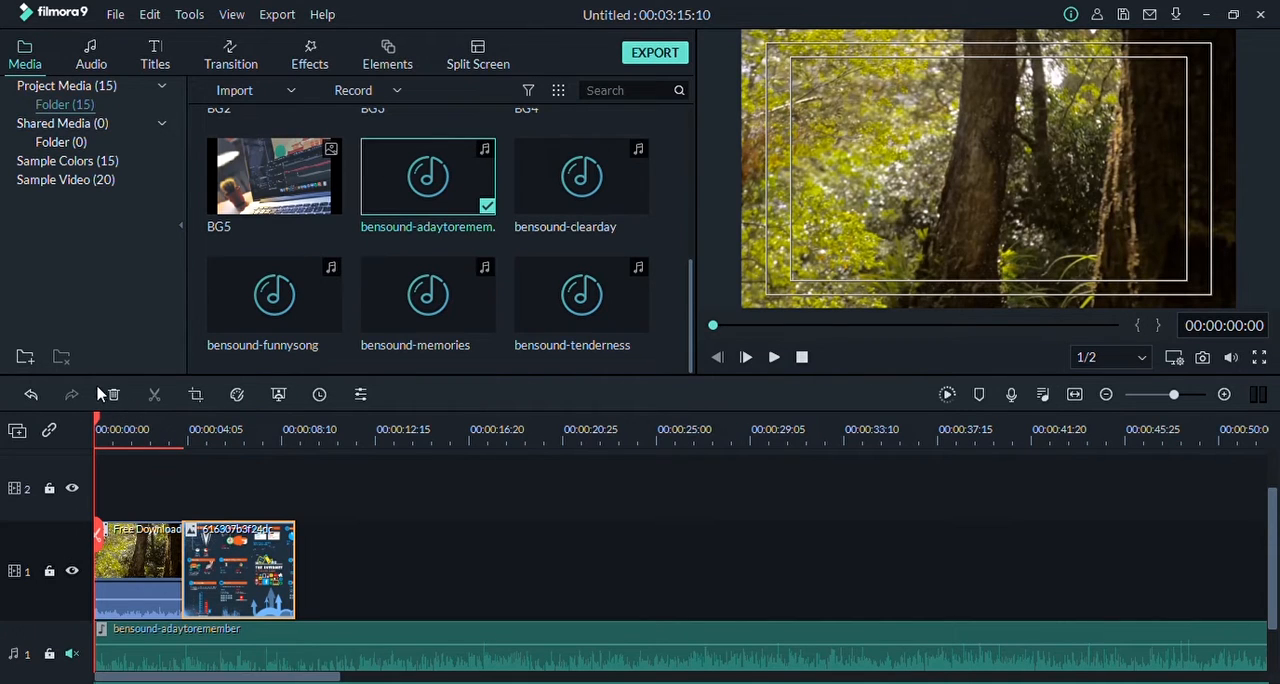
# Step: Select the timeline clips in turn, delete image 616307b3f24dc from video track 1, undo the deletion and return the playhead to the start
pyautogui.click(383, 538)
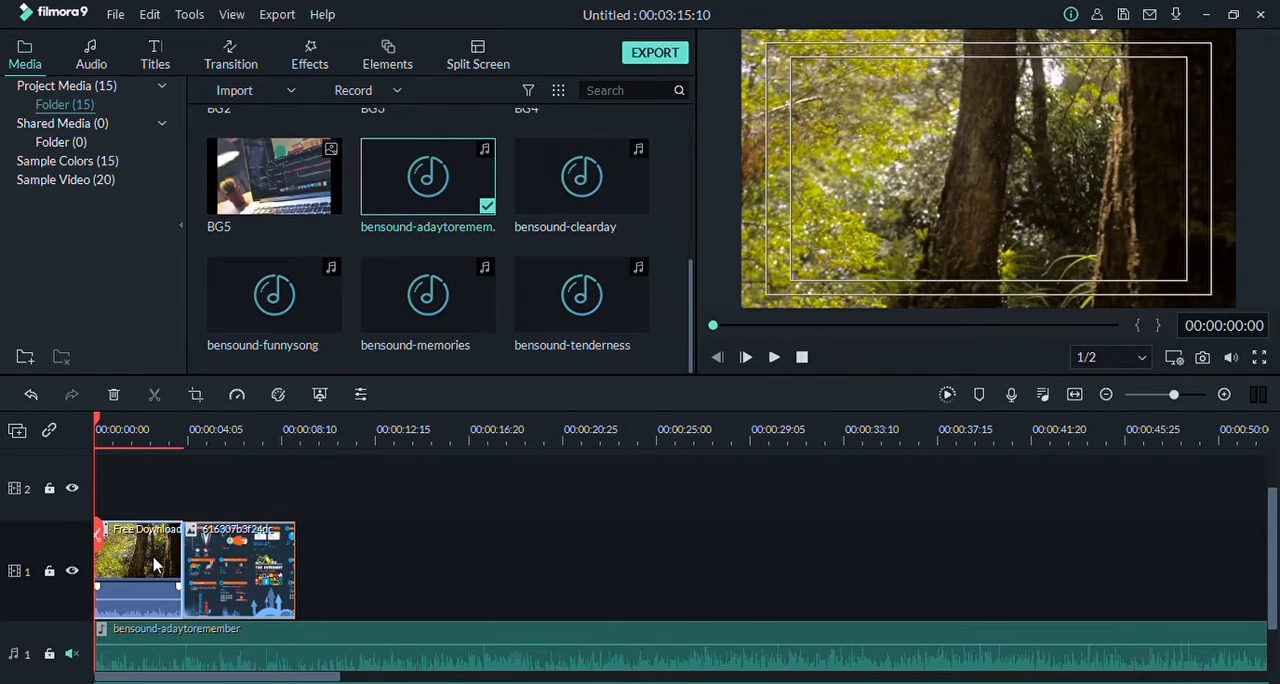
pyautogui.click(229, 565)
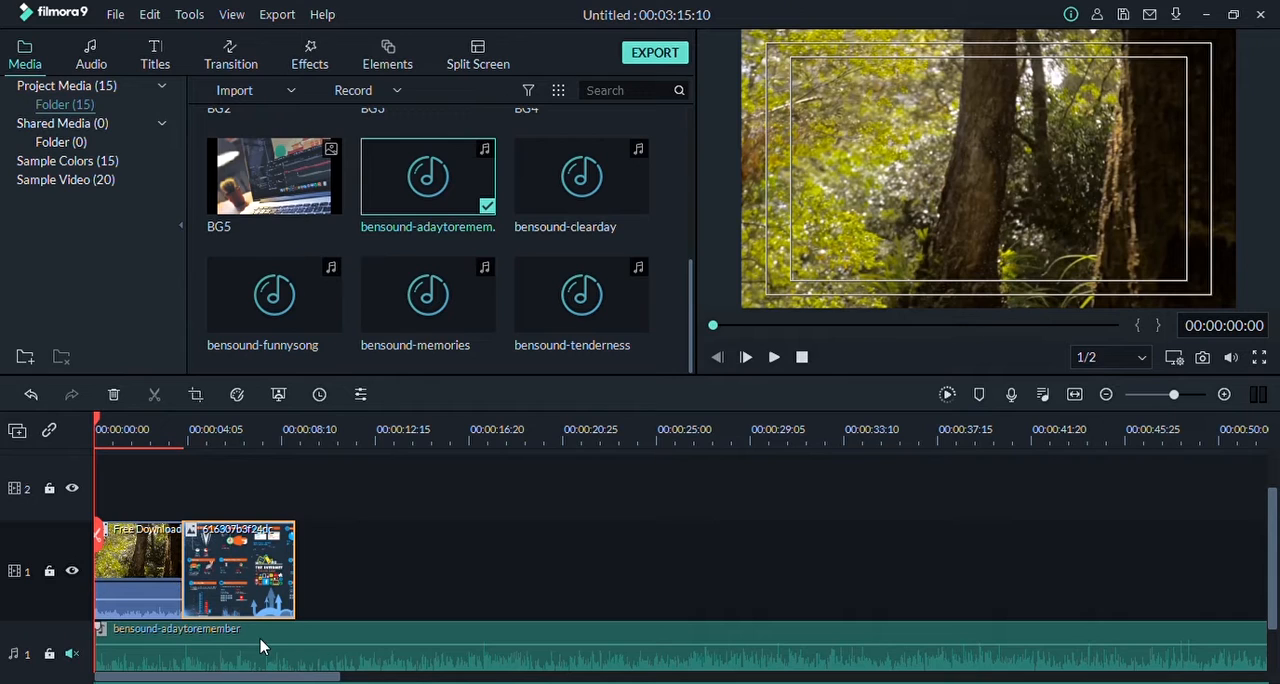
pyautogui.click(262, 645)
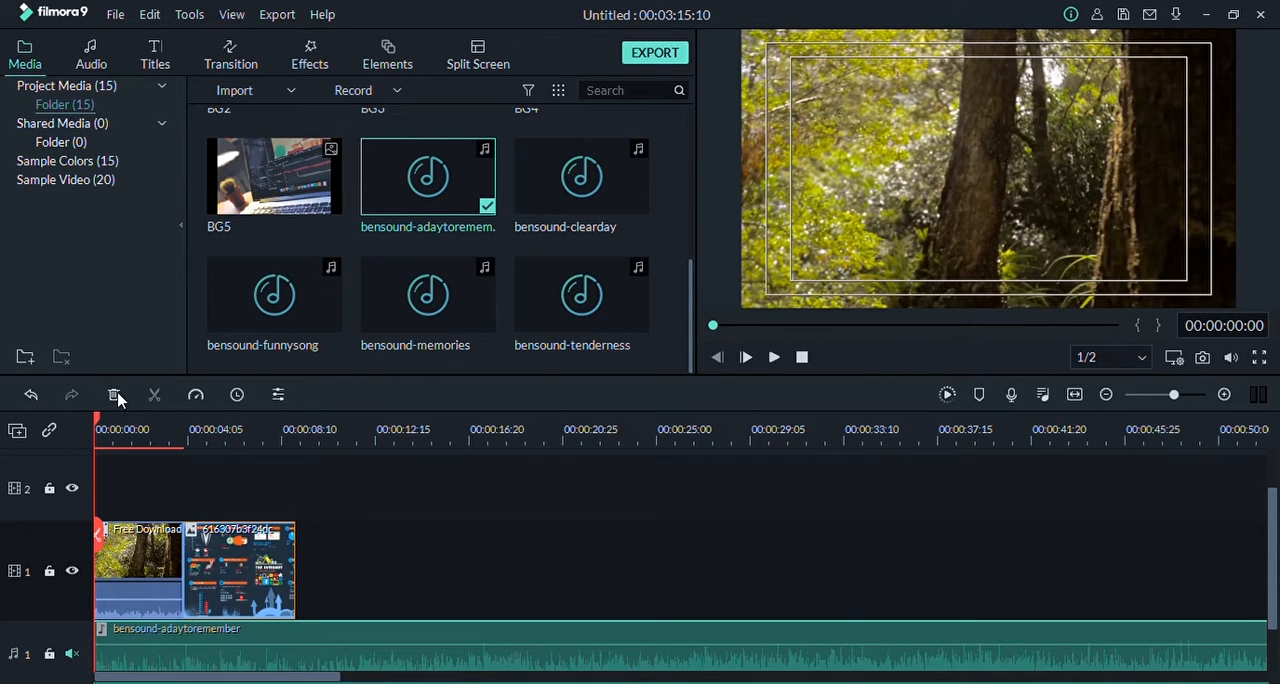
pyautogui.click(417, 512)
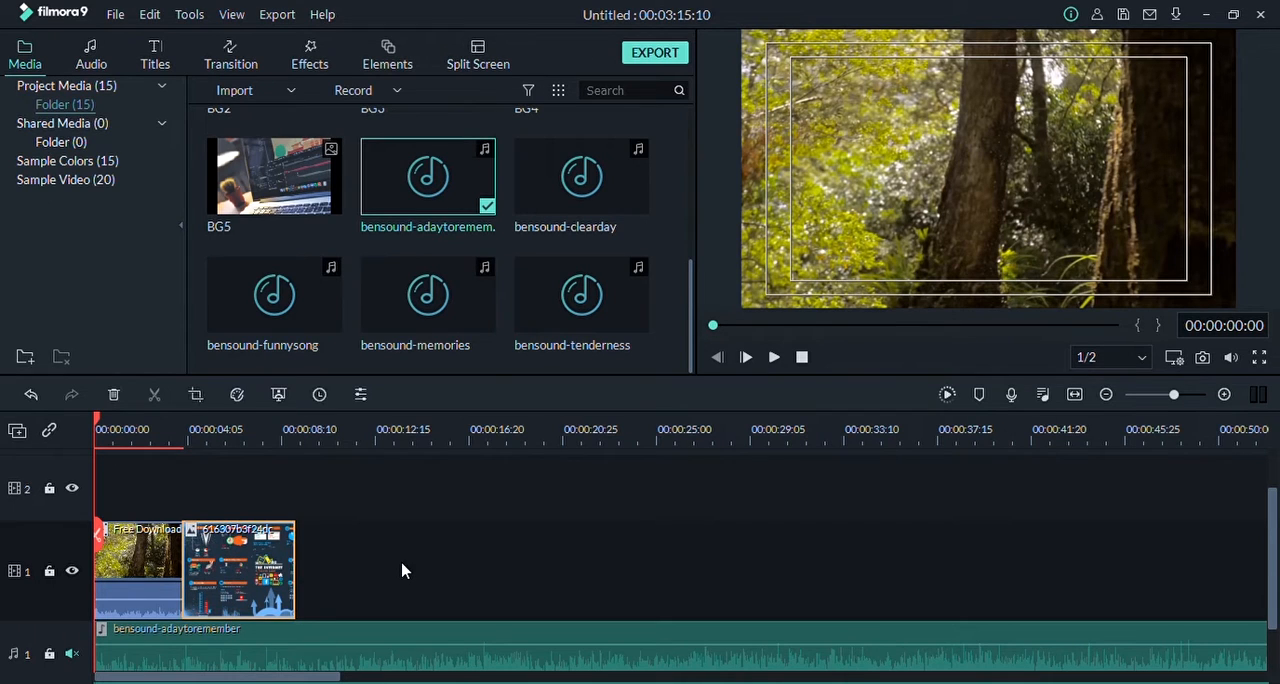
pyautogui.press('Delete')
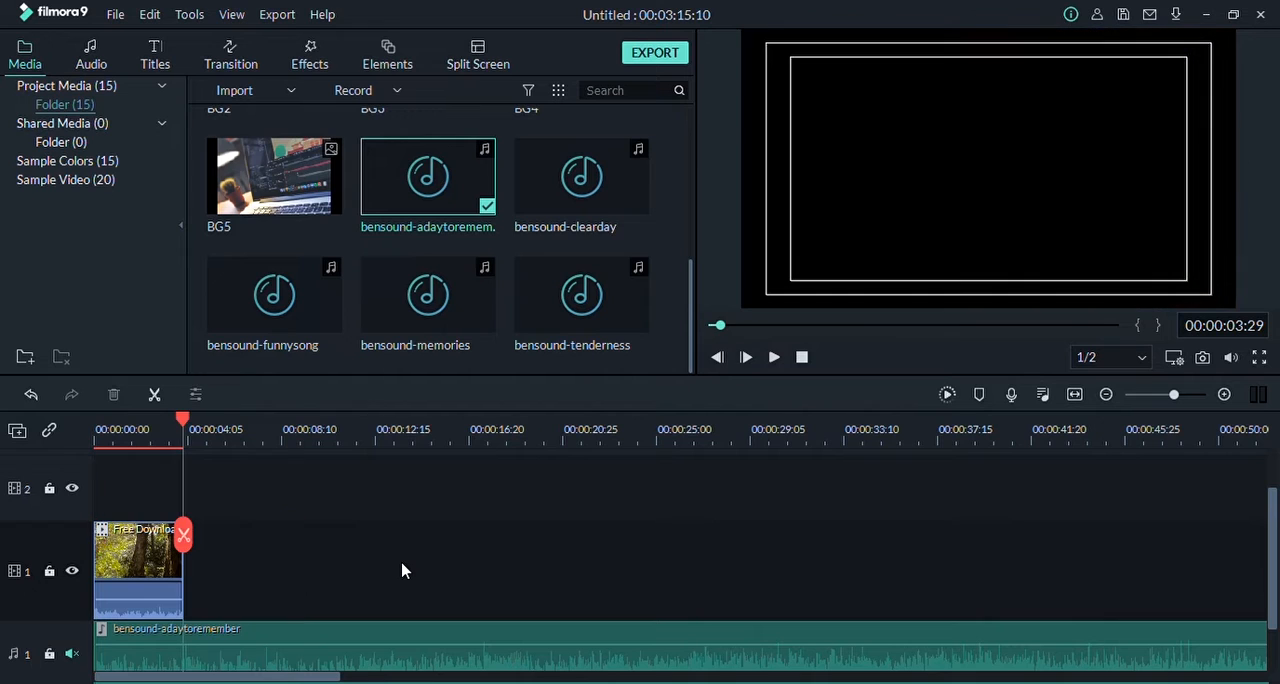
pyautogui.click(31, 394)
pyautogui.moveTo(172, 419); pyautogui.dragTo(14, 436)
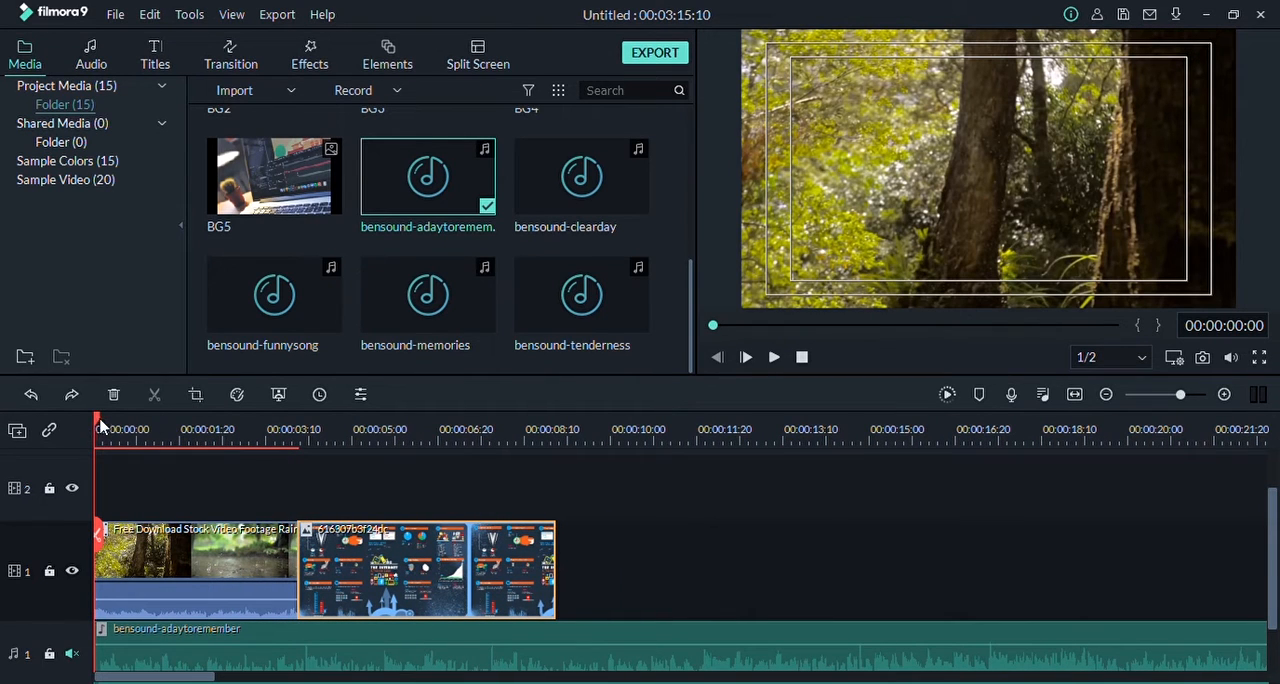
# Step: Try splitting image 616307b3f24dc at 00:00:06:01 and shifting its second part, and undo the shift
pyautogui.moveTo(100, 425); pyautogui.dragTo(407, 447)
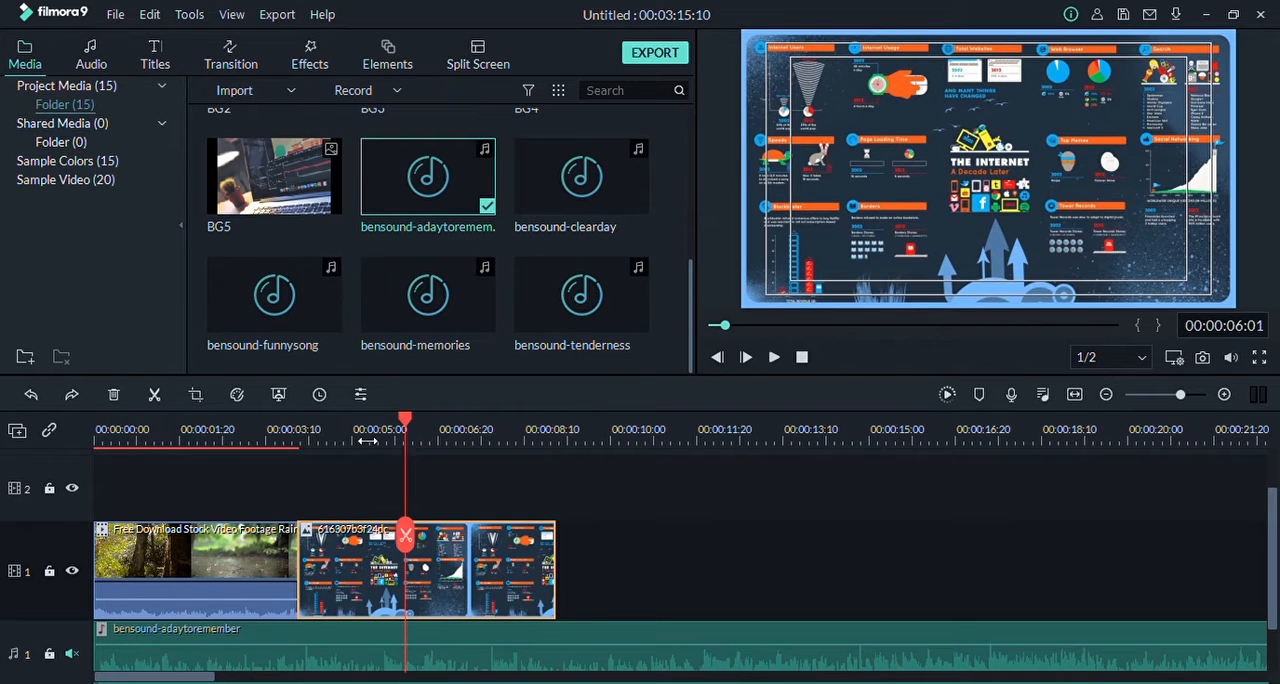
pyautogui.click(407, 535)
pyautogui.moveTo(490, 565)
pyautogui.mouseDown()
pyautogui.moveTo(563, 563)
pyautogui.moveTo(492, 563)
pyautogui.mouseUp()
pyautogui.hotkey('ctrl', 'z')
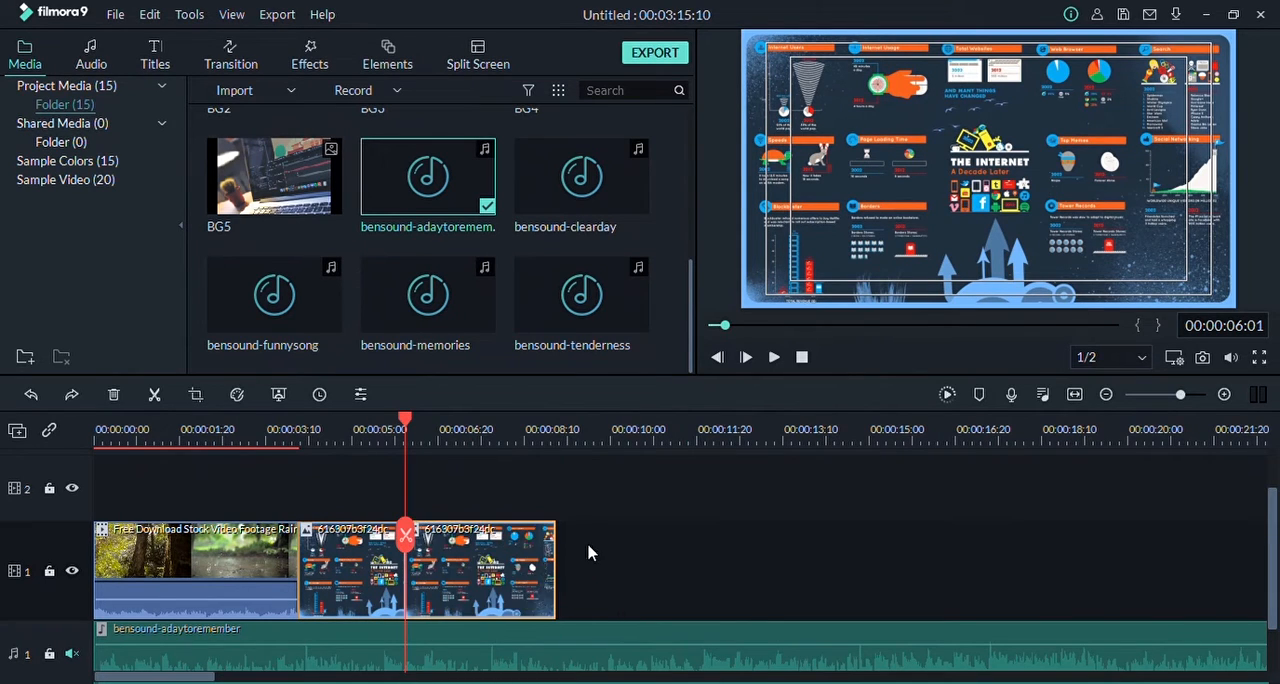
# Step: Undo the split of image 616307b3f24dc and split it at 00:00:06:00 instead
pyautogui.moveTo(405, 425)
pyautogui.mouseDown()
pyautogui.moveTo(466, 425)
pyautogui.moveTo(403, 428)
pyautogui.mouseUp()
pyautogui.click(28, 398)
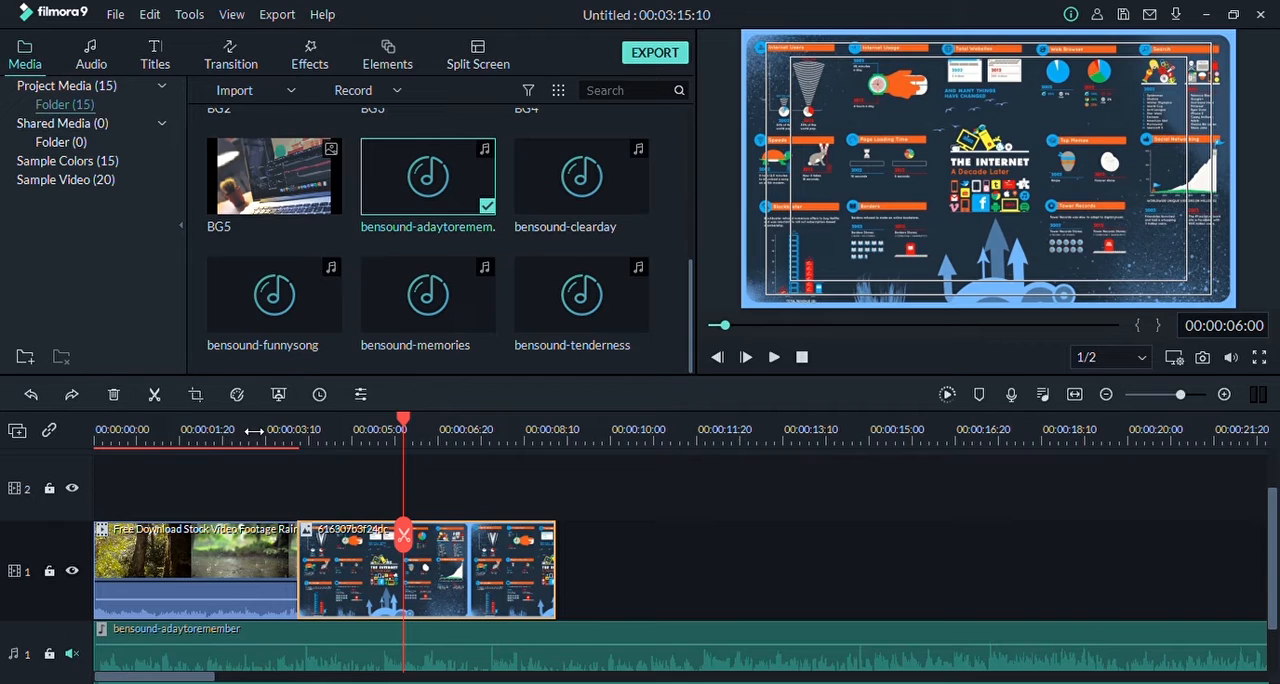
pyautogui.click(160, 400)
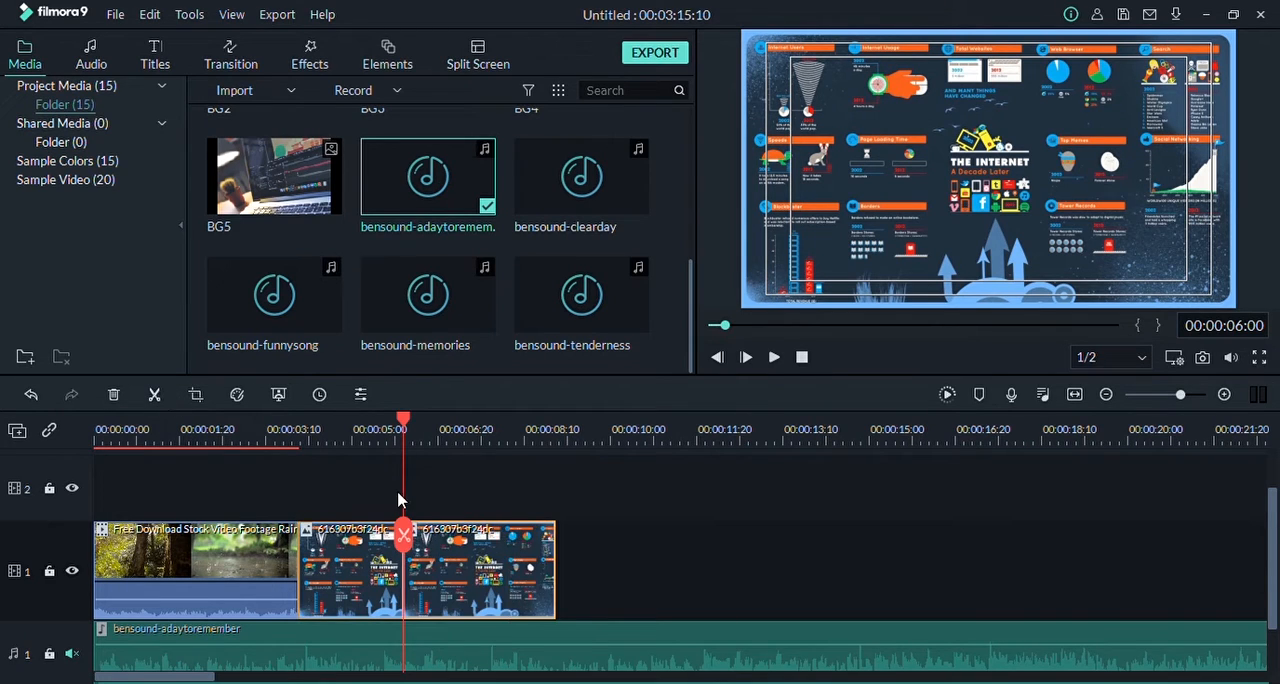
# Step: Try shifting the second part of image 616307b3f24dc further along video track 1, and undo both the shift and the split
pyautogui.moveTo(449, 586); pyautogui.dragTo(566, 588)
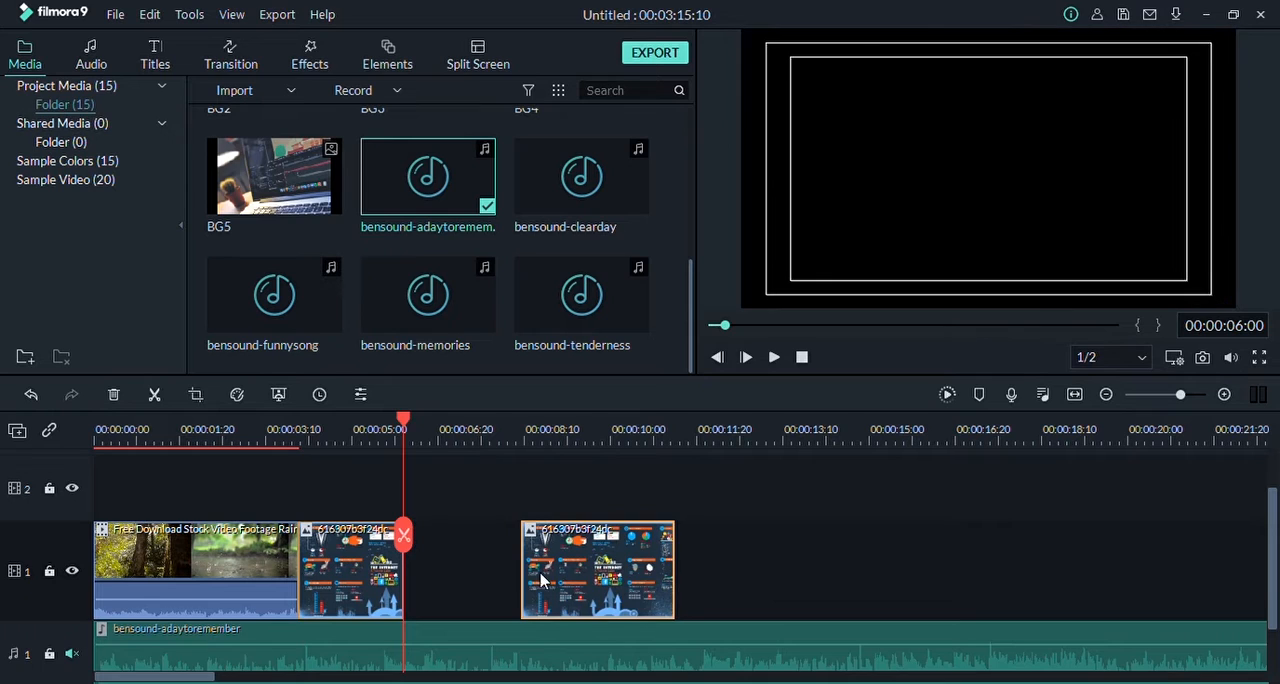
pyautogui.click(31, 394)
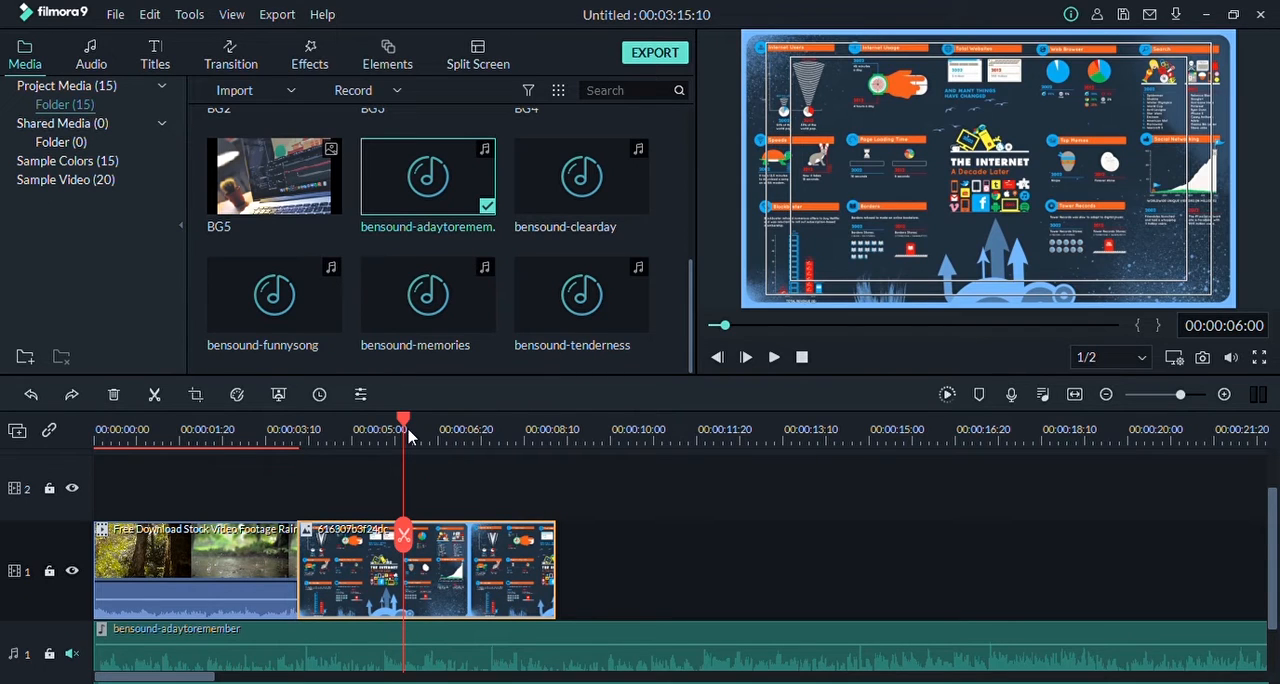
pyautogui.moveTo(412, 434); pyautogui.dragTo(376, 428)
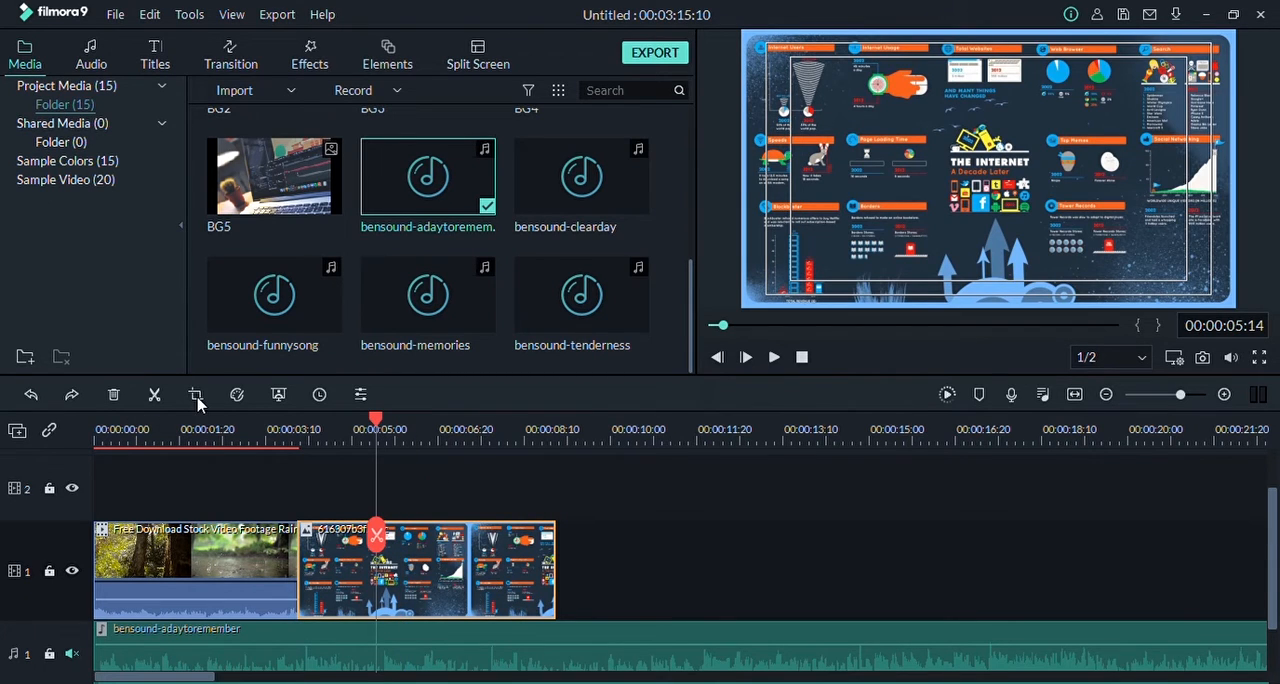
# Step: Try cropping image 616307b3f24dc more tightly with the playhead at 00:00:06:16, undo the crop and deselect the clip
pyautogui.click(431, 430)
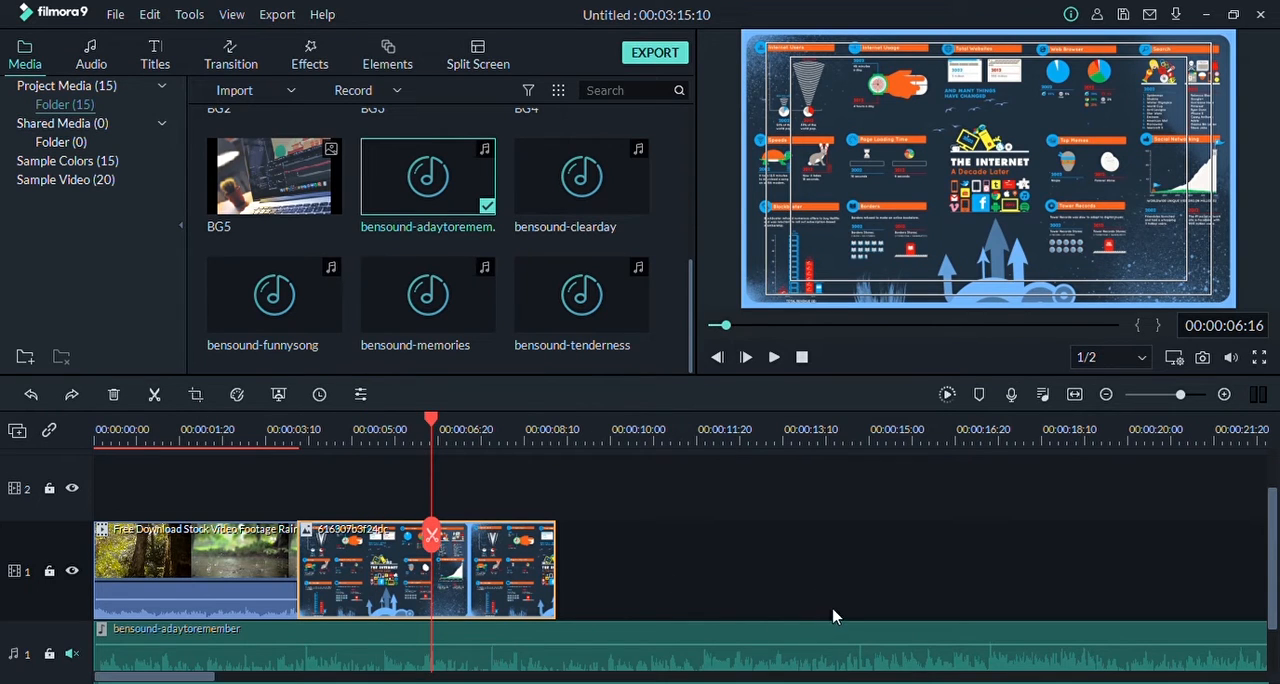
pyautogui.click(529, 594)
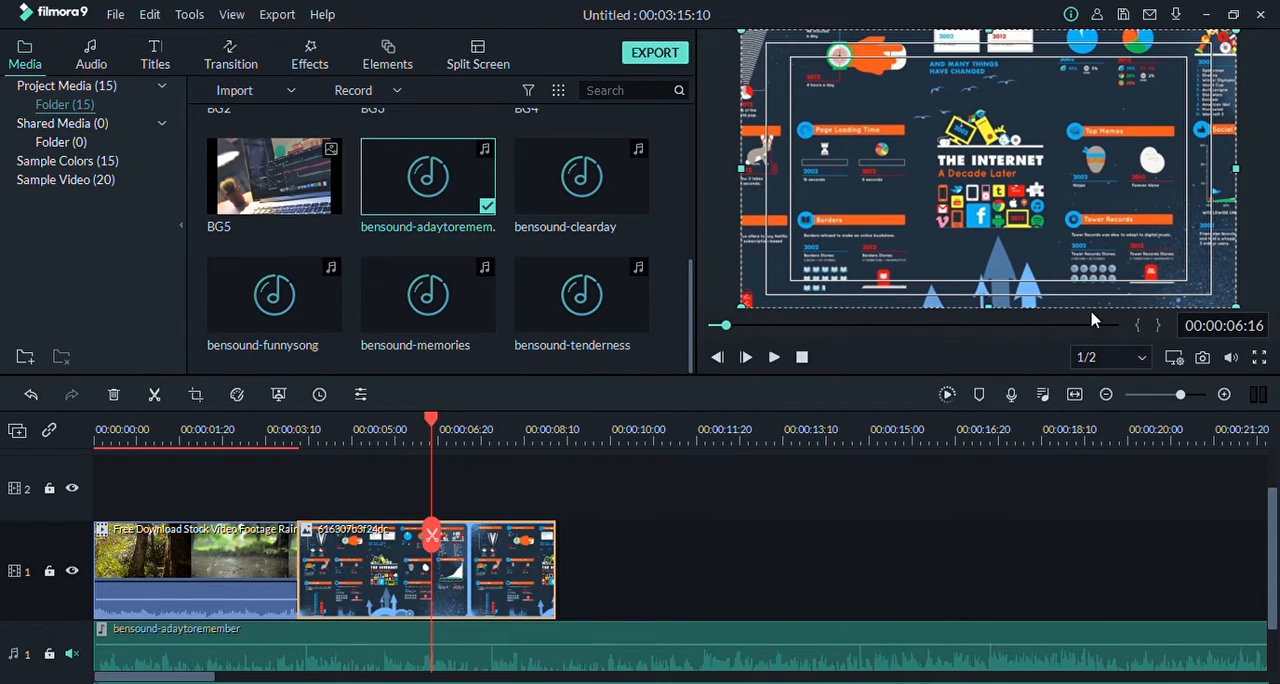
pyautogui.click(32, 396)
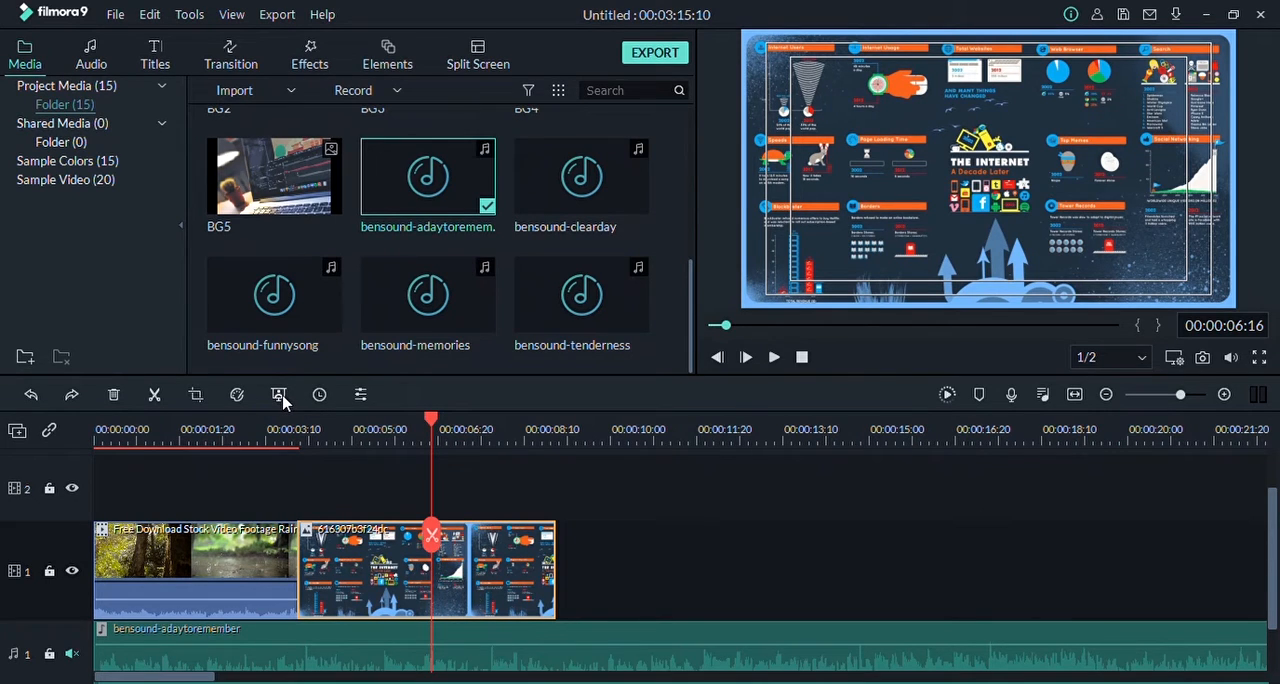
pyautogui.click(652, 574)
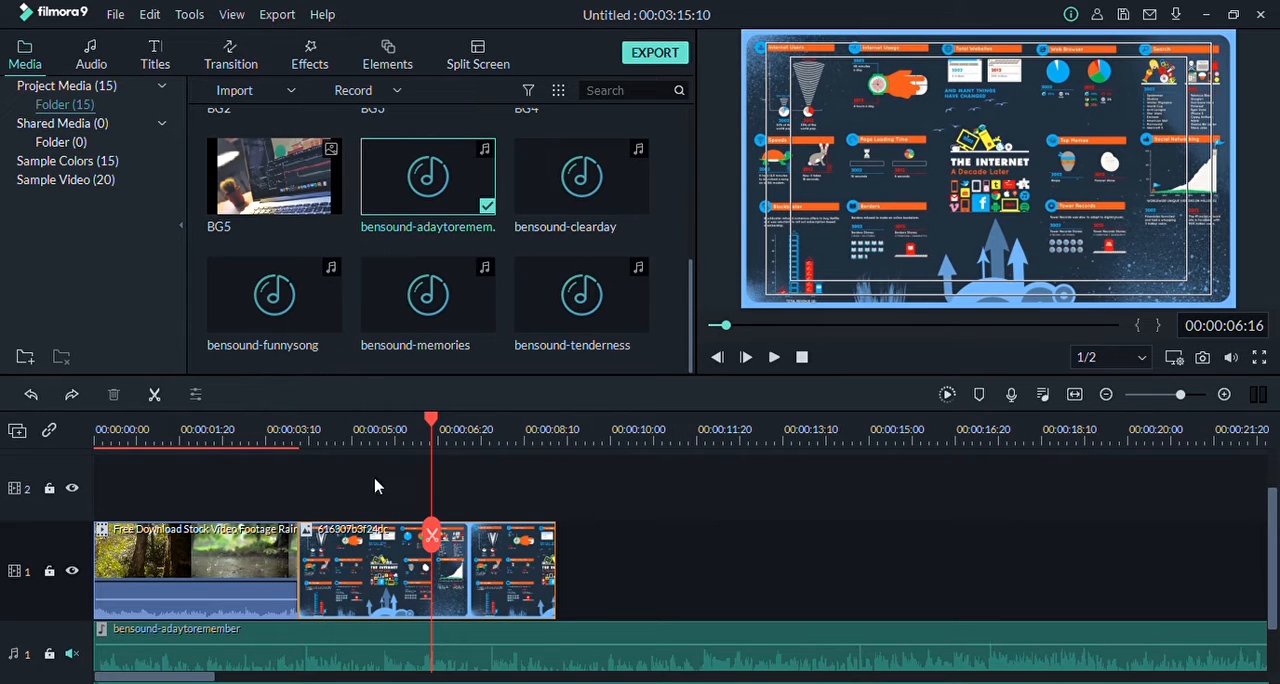
# Step: Apply the green Chroma Key to the rain footage clip, preview it at 00:00:01:29 and confirm
pyautogui.click(217, 556)
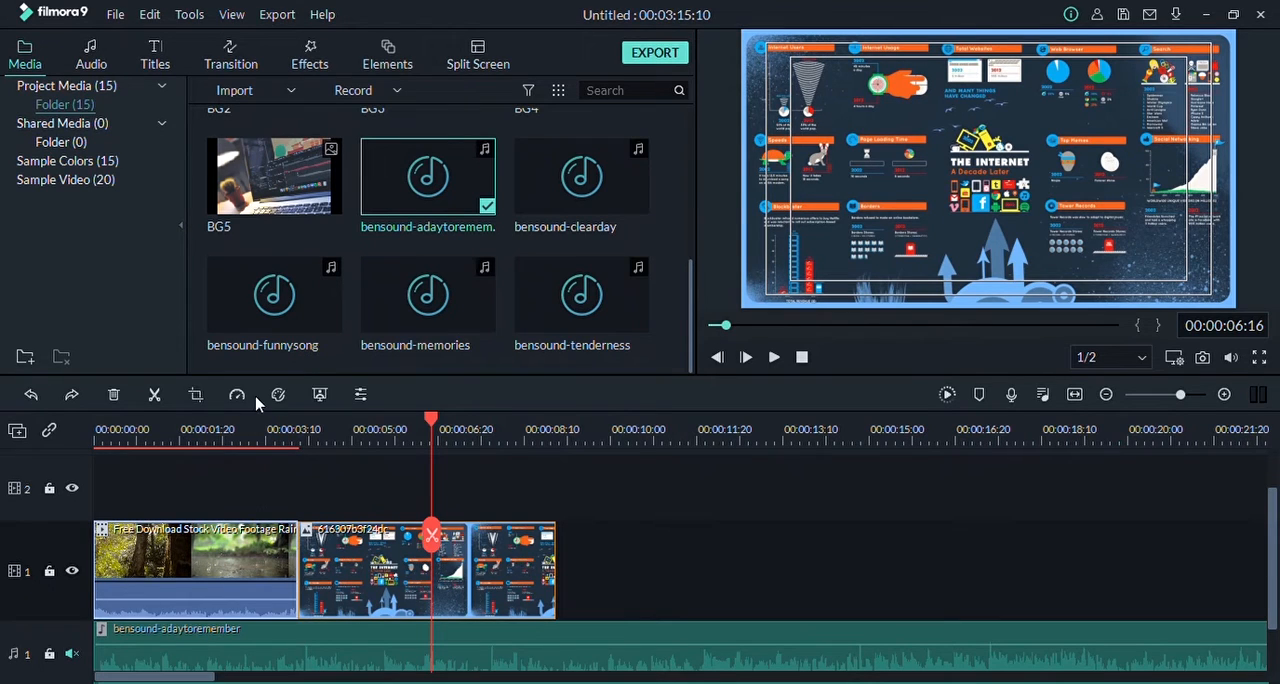
pyautogui.click(320, 395)
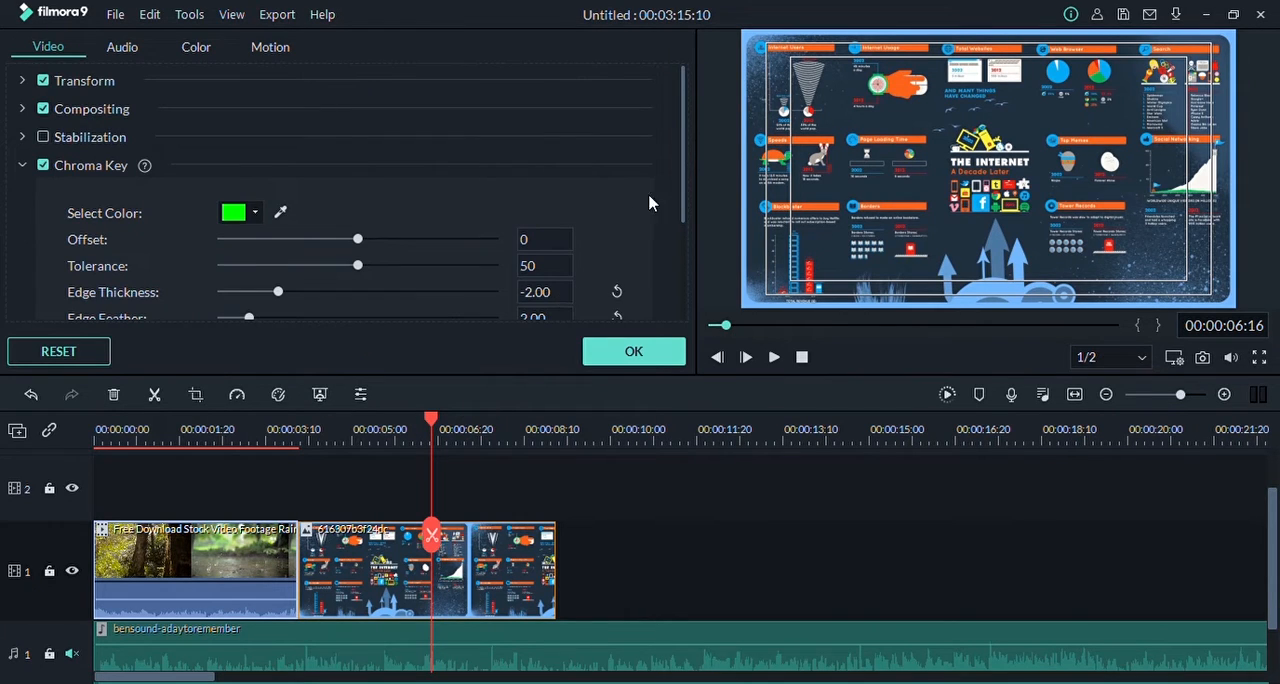
pyautogui.moveTo(433, 418); pyautogui.dragTo(196, 420)
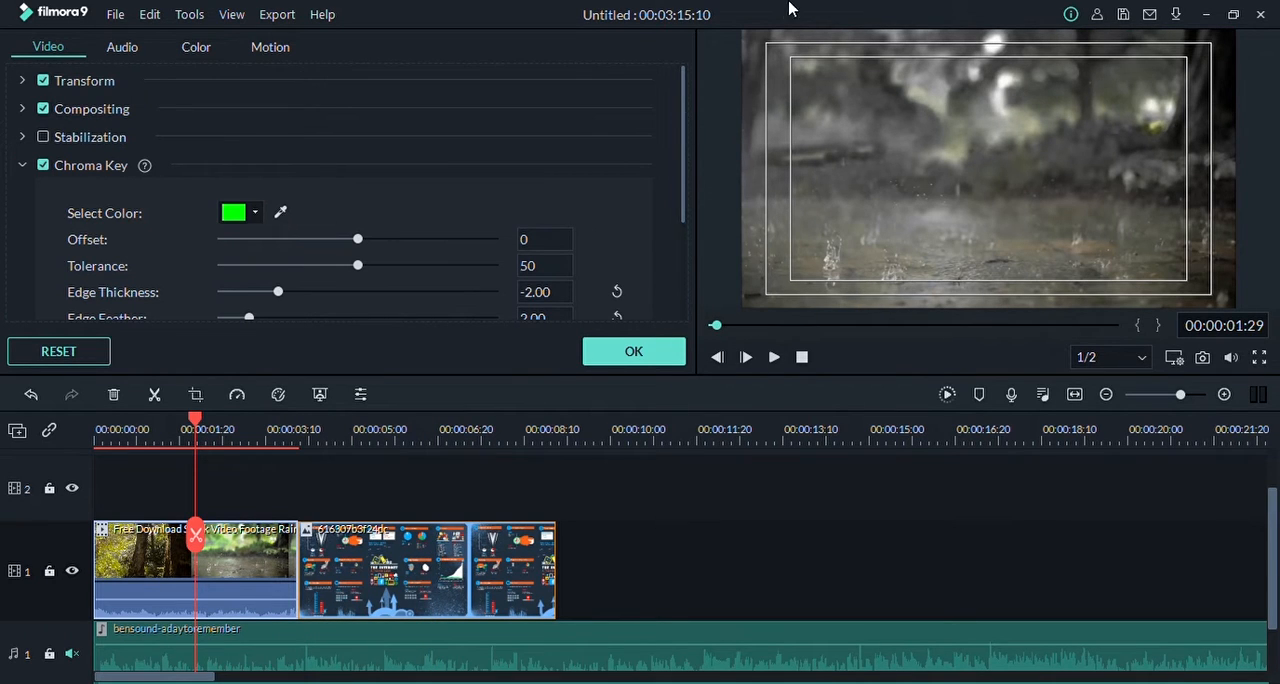
pyautogui.click(634, 354)
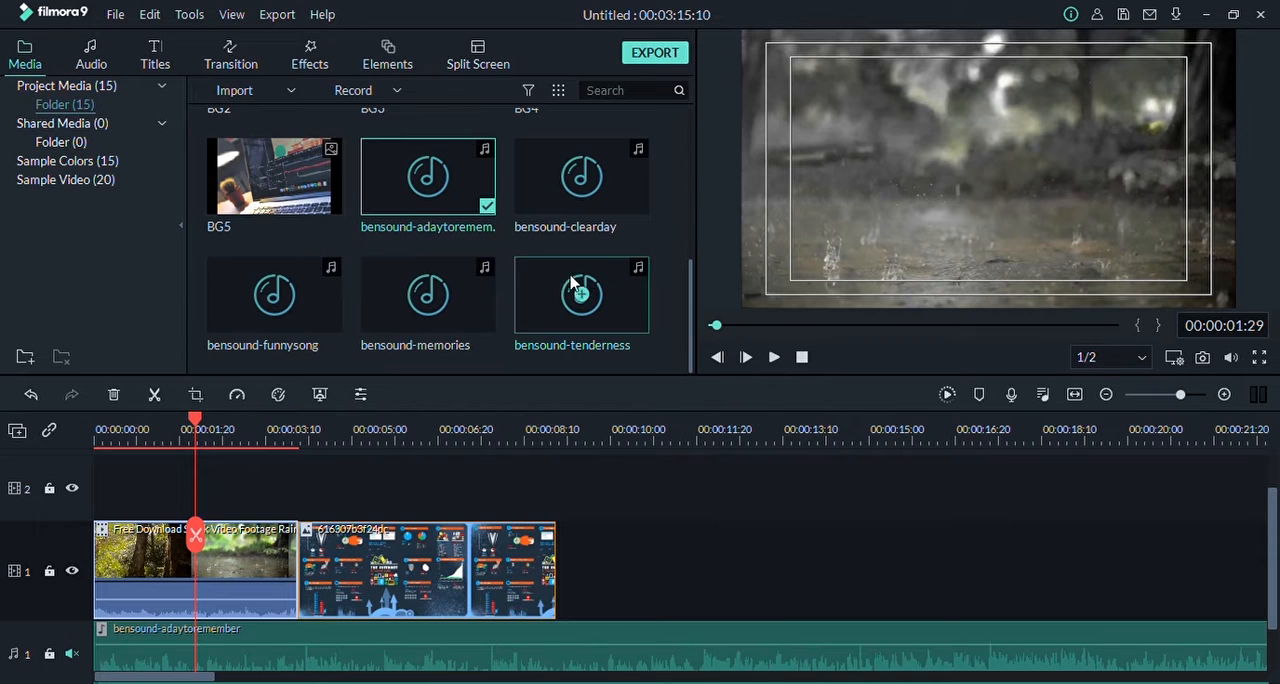
# Step: Import the EDIT AE video, place it after the image on video track 1 and move the playhead to 00:00:12:00
pyautogui.click(665, 238)
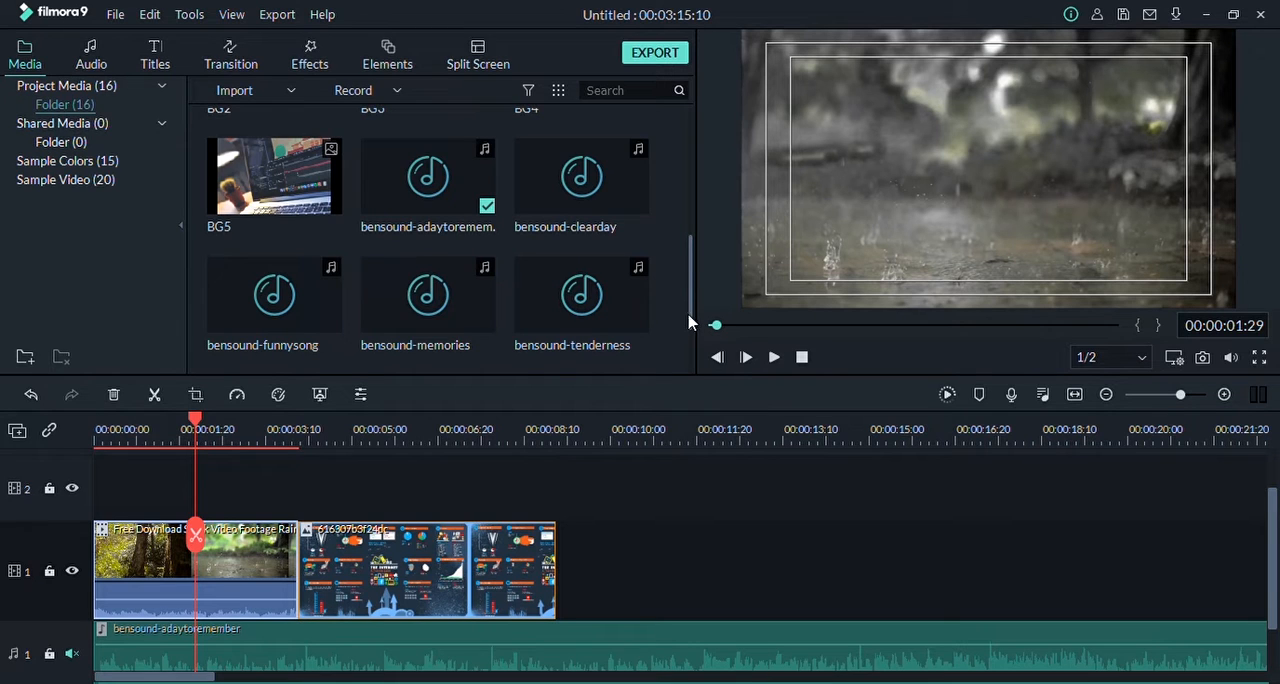
pyautogui.moveTo(688, 315); pyautogui.dragTo(694, 412)
pyautogui.moveTo(246, 304); pyautogui.dragTo(552, 585)
pyautogui.click(712, 455)
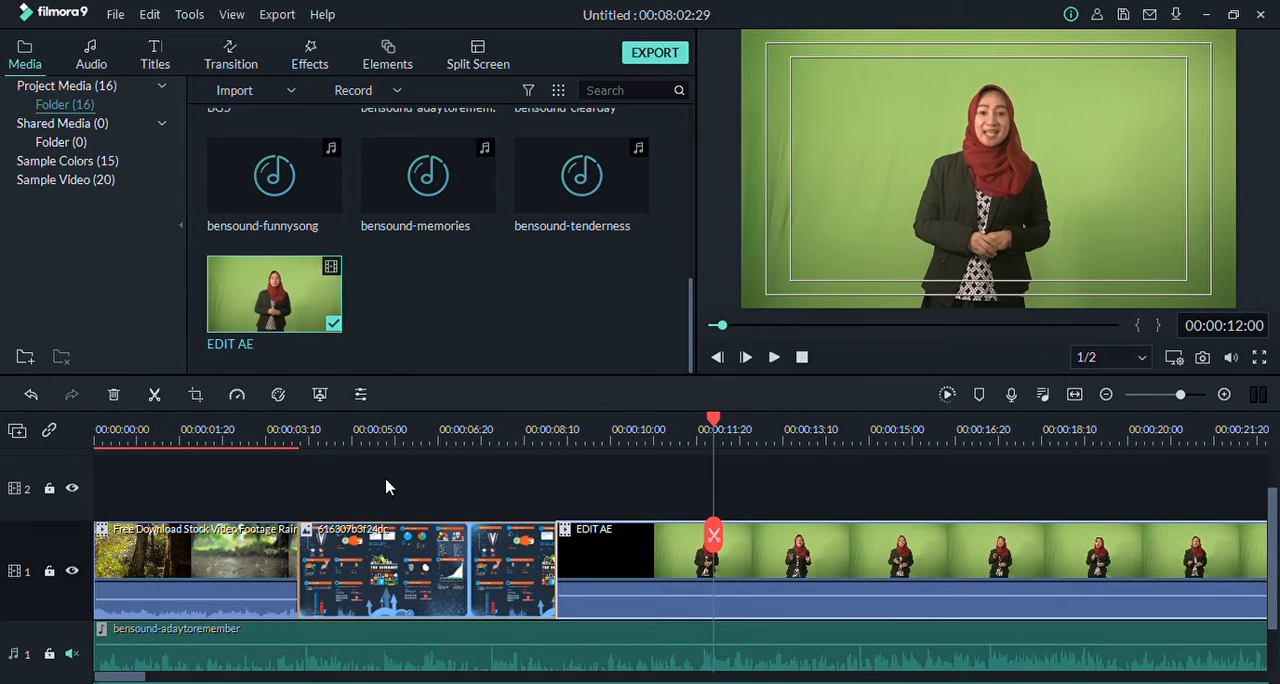
# Step: Enable Chroma Key on the EDIT AE clip and sample the green backdrop as the key color
pyautogui.click(319, 395)
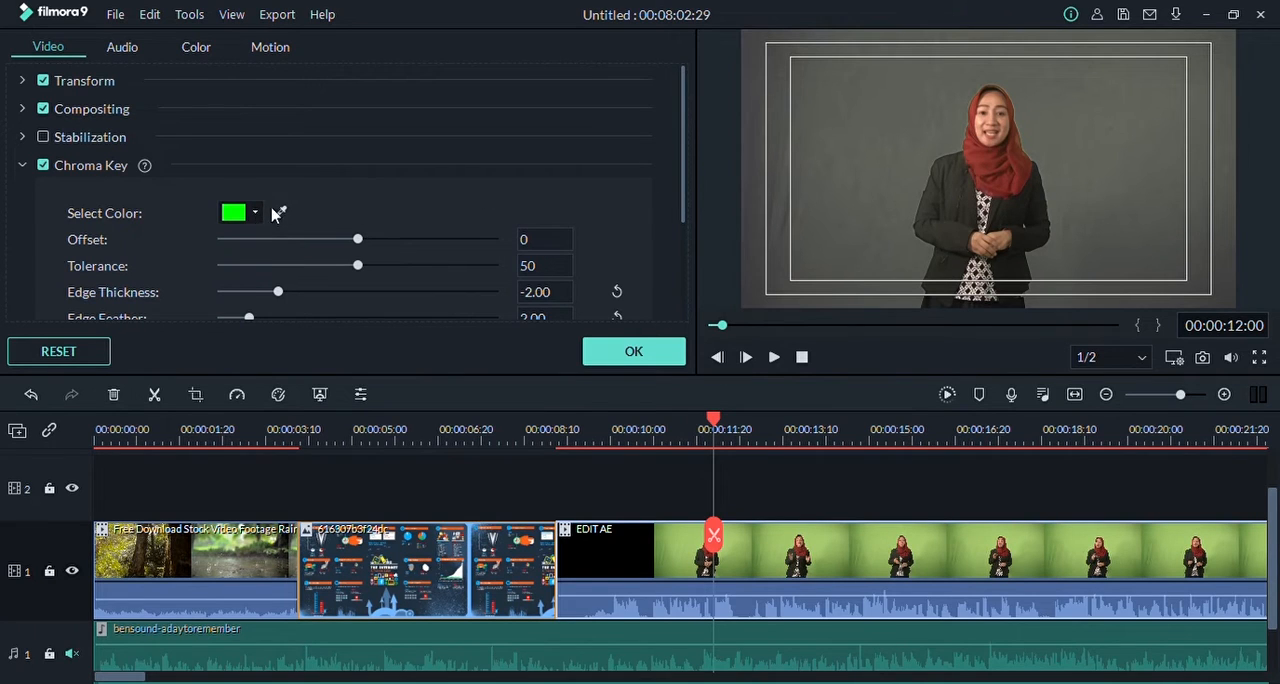
pyautogui.scroll(-2, 349, 210)
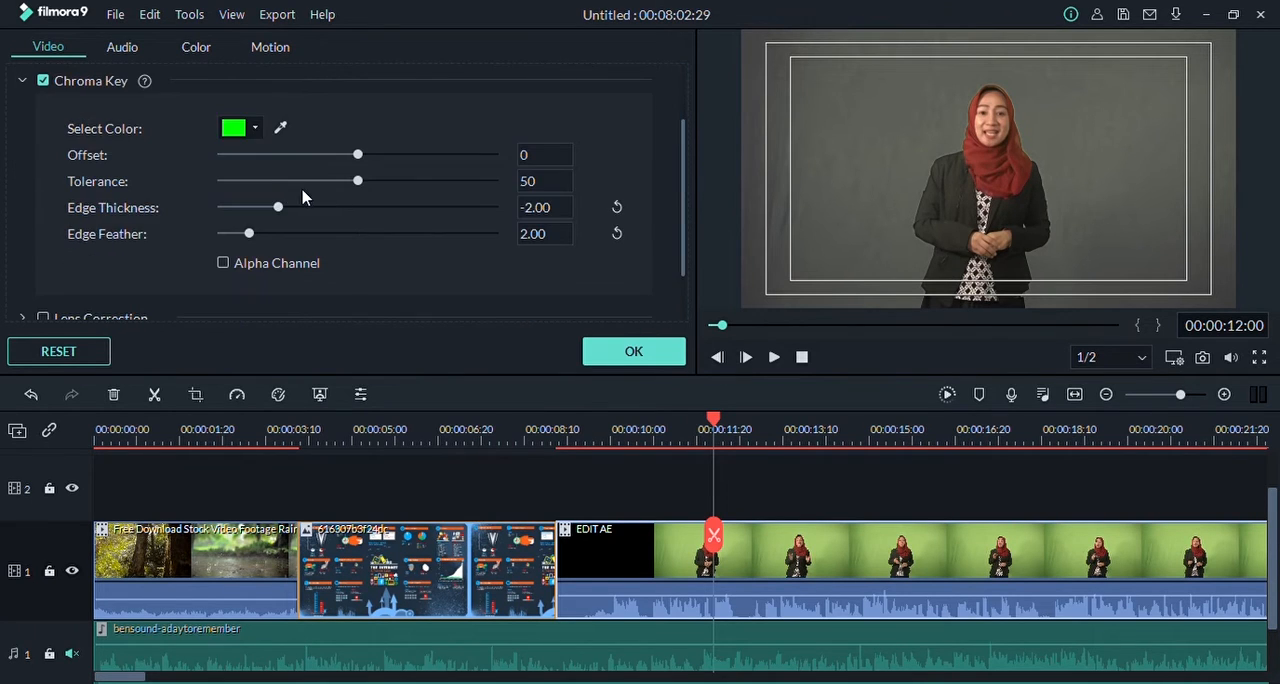
pyautogui.scroll(2, 305, 200)
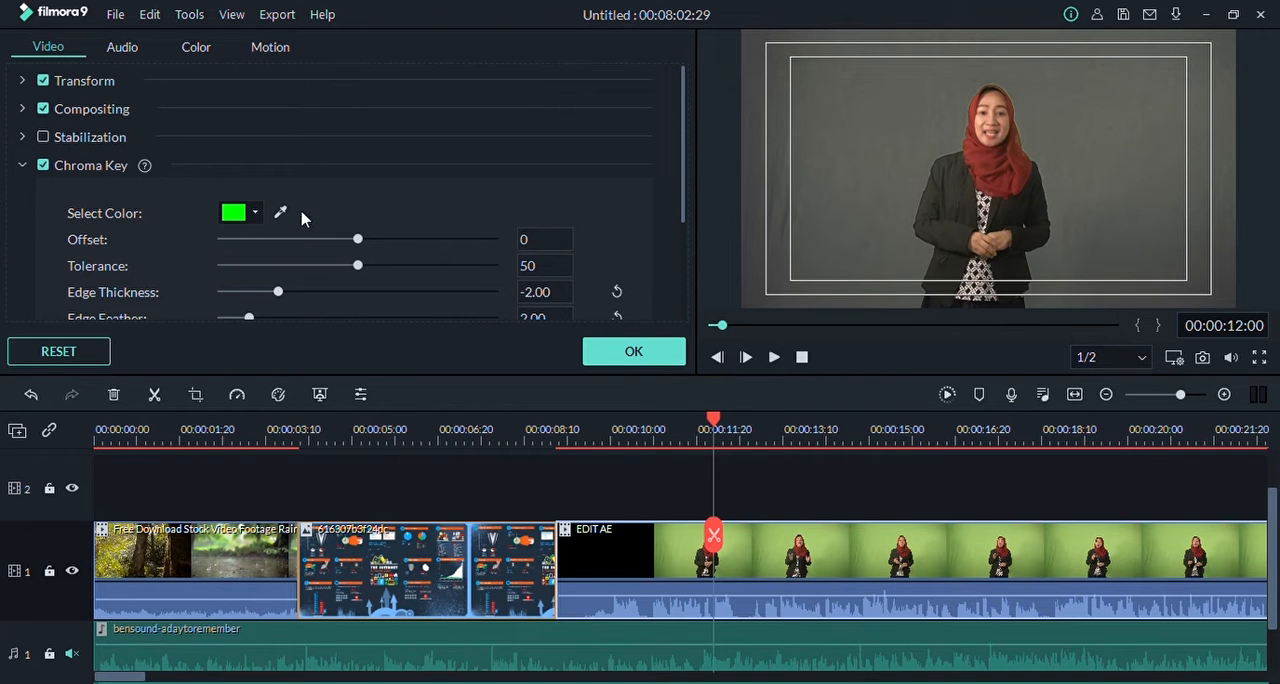
pyautogui.click(281, 214)
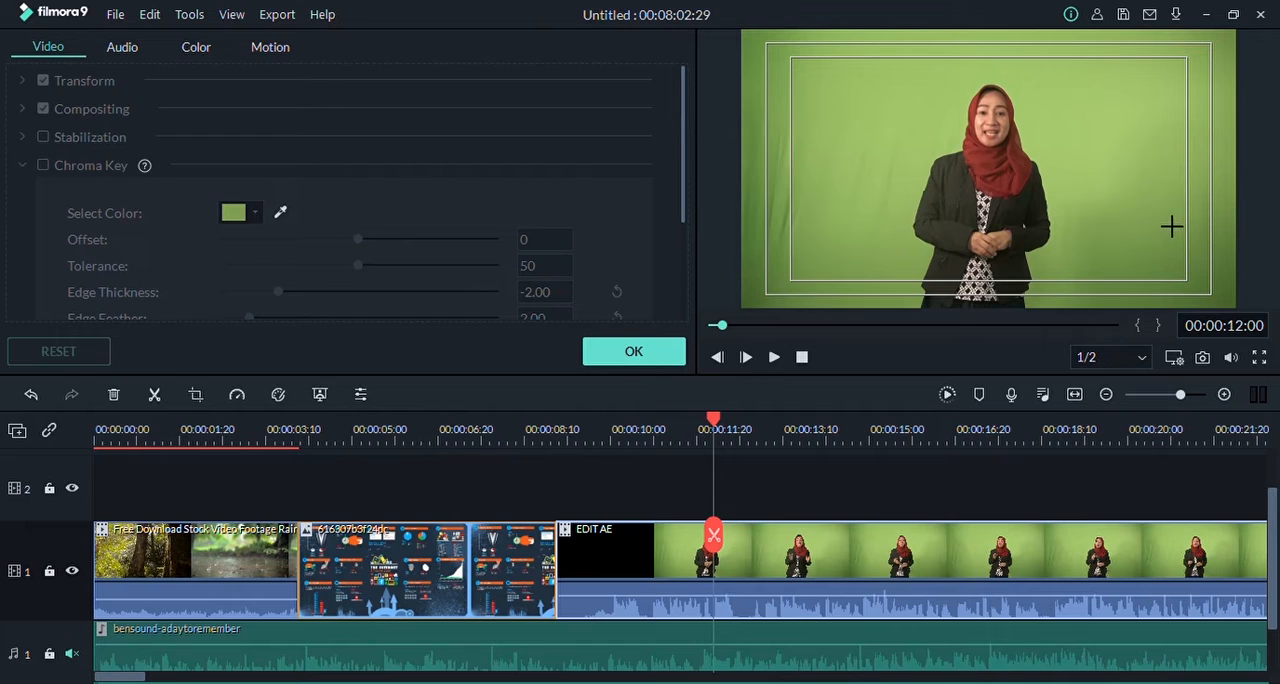
pyautogui.click(804, 213)
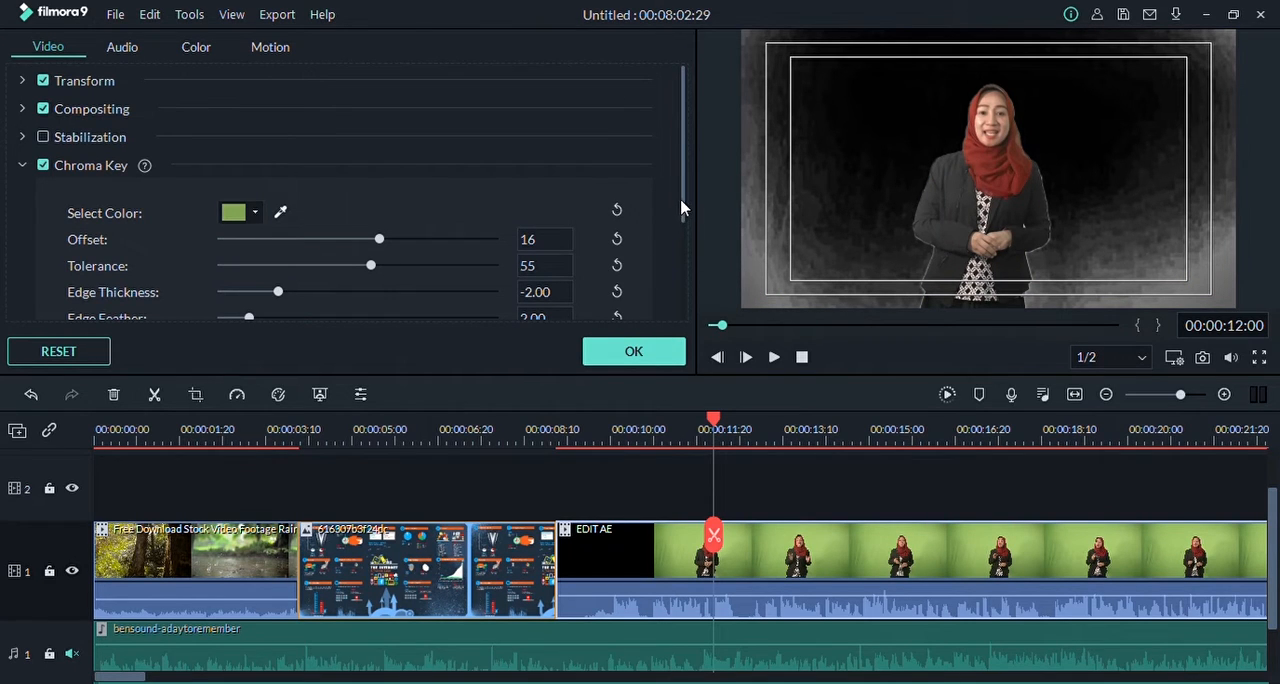
# Step: Set the Chroma Key offset to 100 and try tolerances of 73 and 48, ending at 71
pyautogui.scroll(-2, 680, 207)
pyautogui.moveTo(378, 168); pyautogui.dragTo(525, 190)
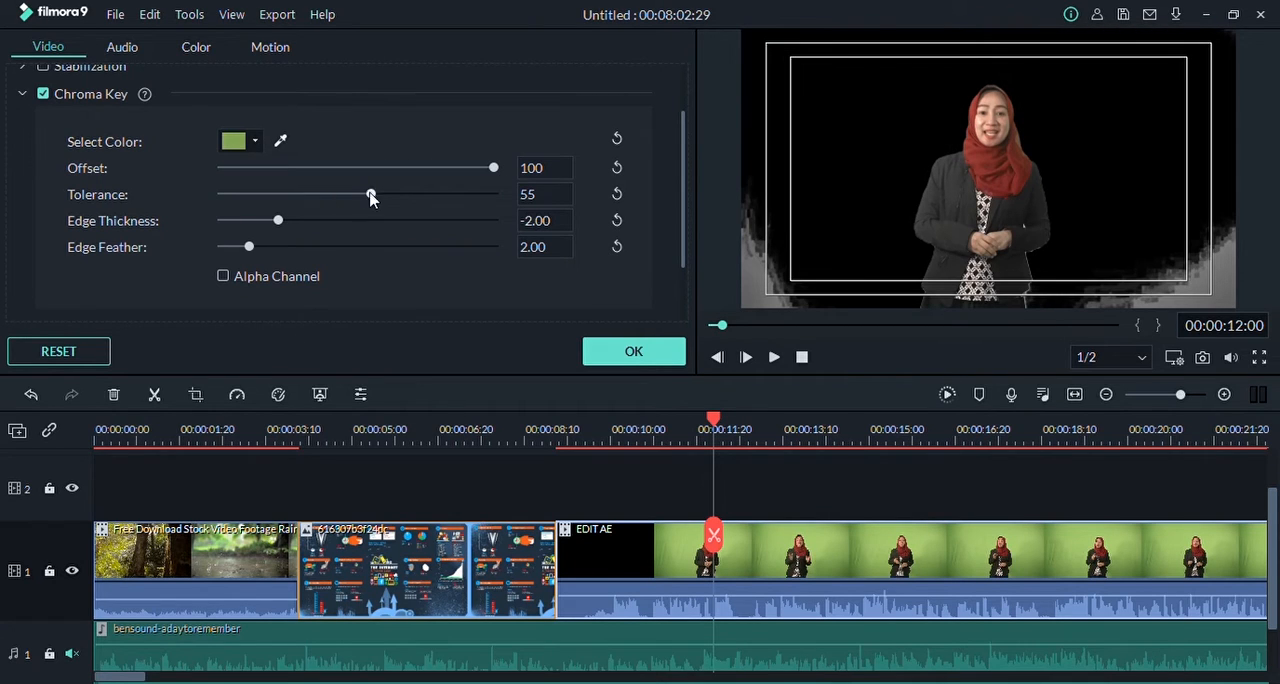
pyautogui.moveTo(370, 197); pyautogui.dragTo(419, 195)
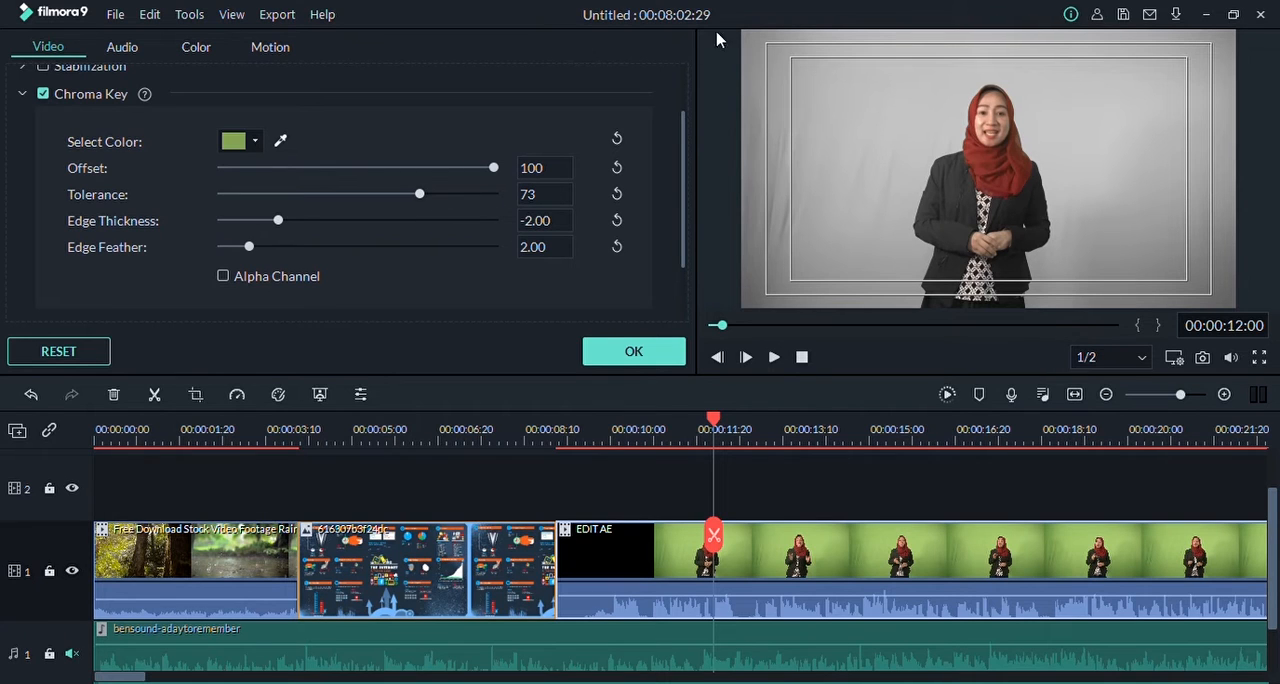
pyautogui.moveTo(419, 194); pyautogui.dragTo(352, 194)
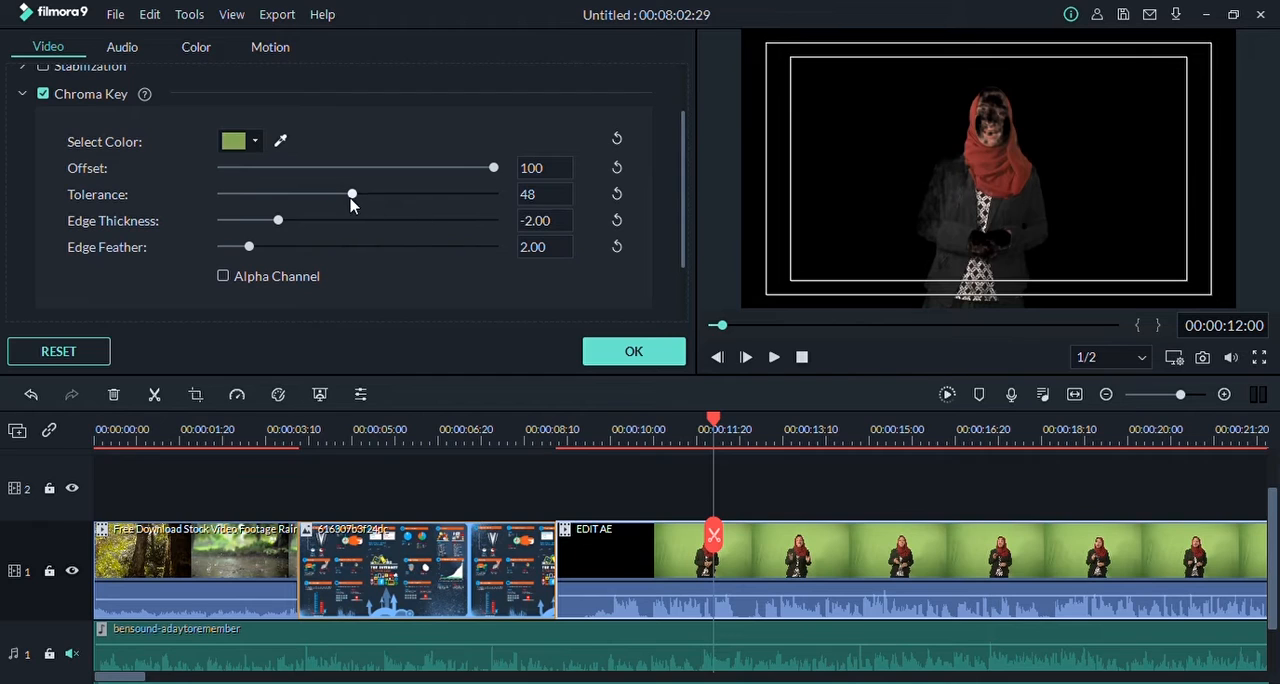
pyautogui.moveTo(352, 194); pyautogui.dragTo(414, 194)
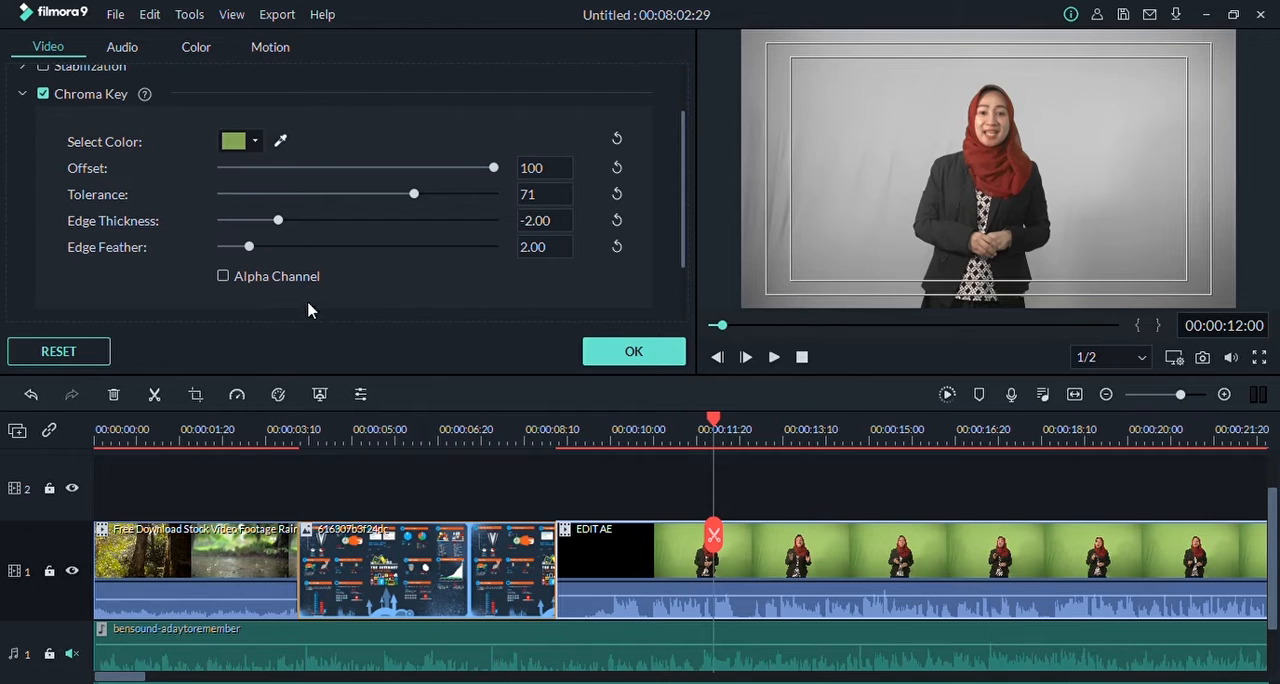
# Step: Turn on Alpha Channel and set the Chroma Key offset to 34, tolerance to 48 and edge thickness to -0.21
pyautogui.click(223, 276)
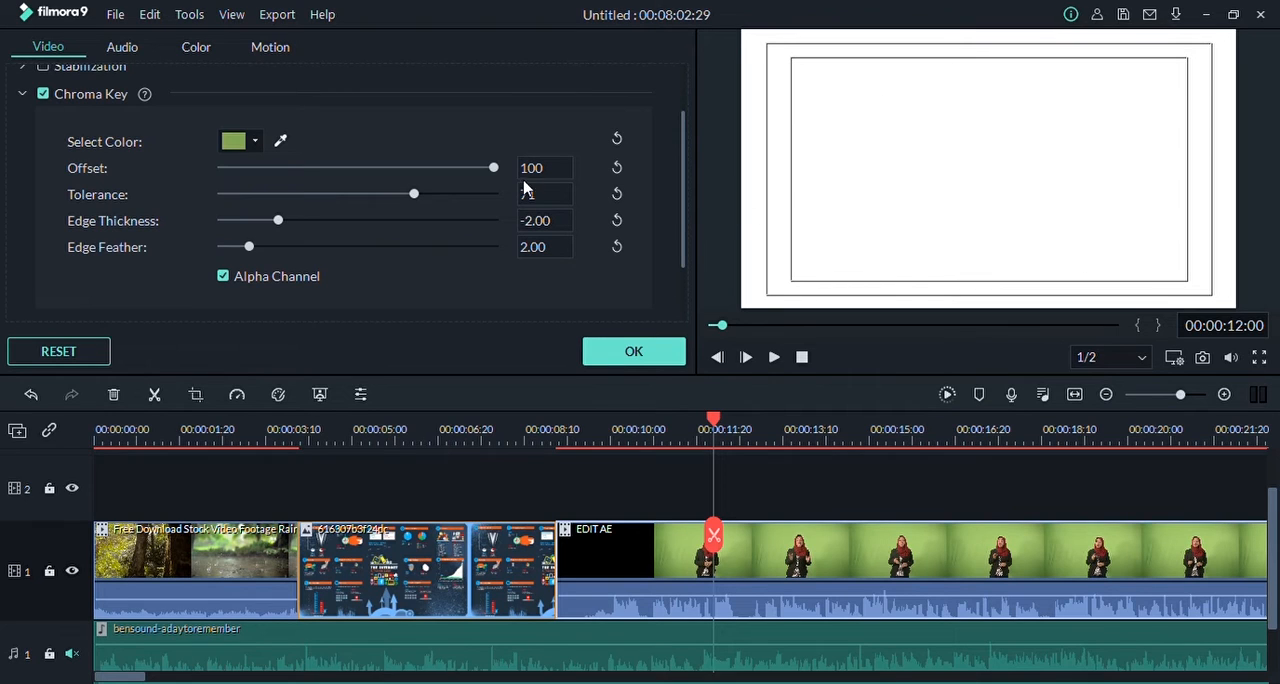
pyautogui.moveTo(494, 168); pyautogui.dragTo(331, 169)
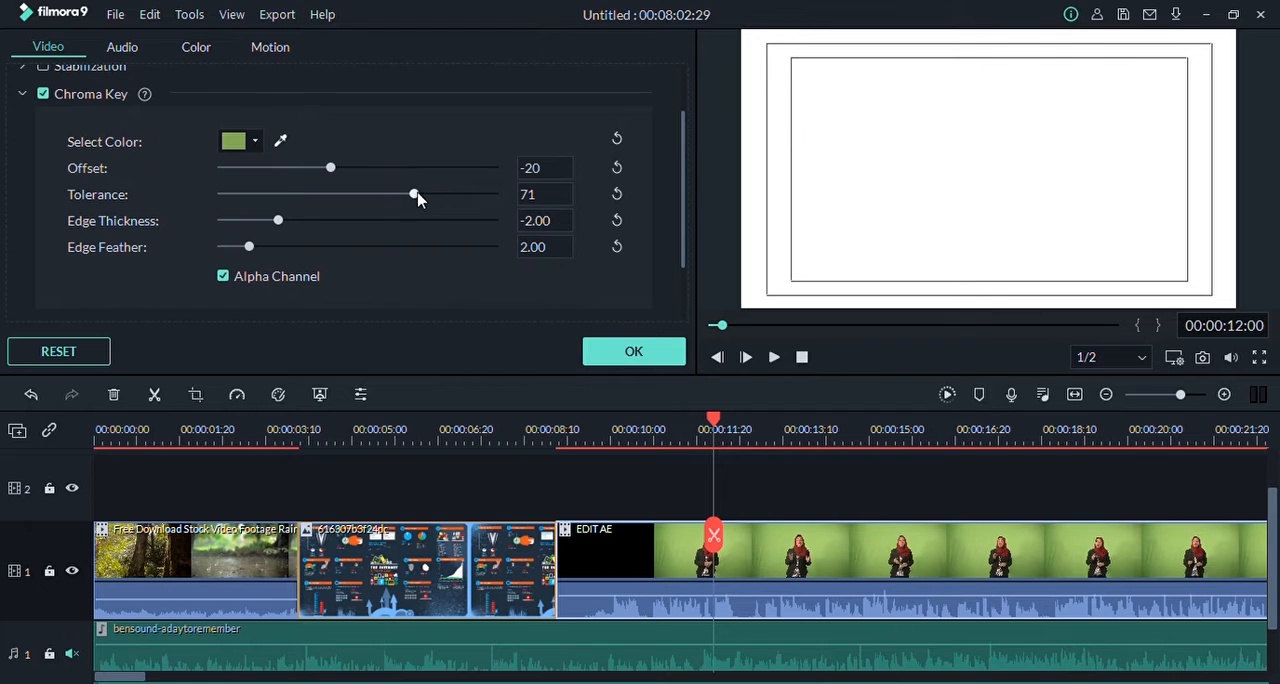
pyautogui.moveTo(417, 197); pyautogui.dragTo(409, 172)
pyautogui.moveTo(279, 195); pyautogui.dragTo(336, 198)
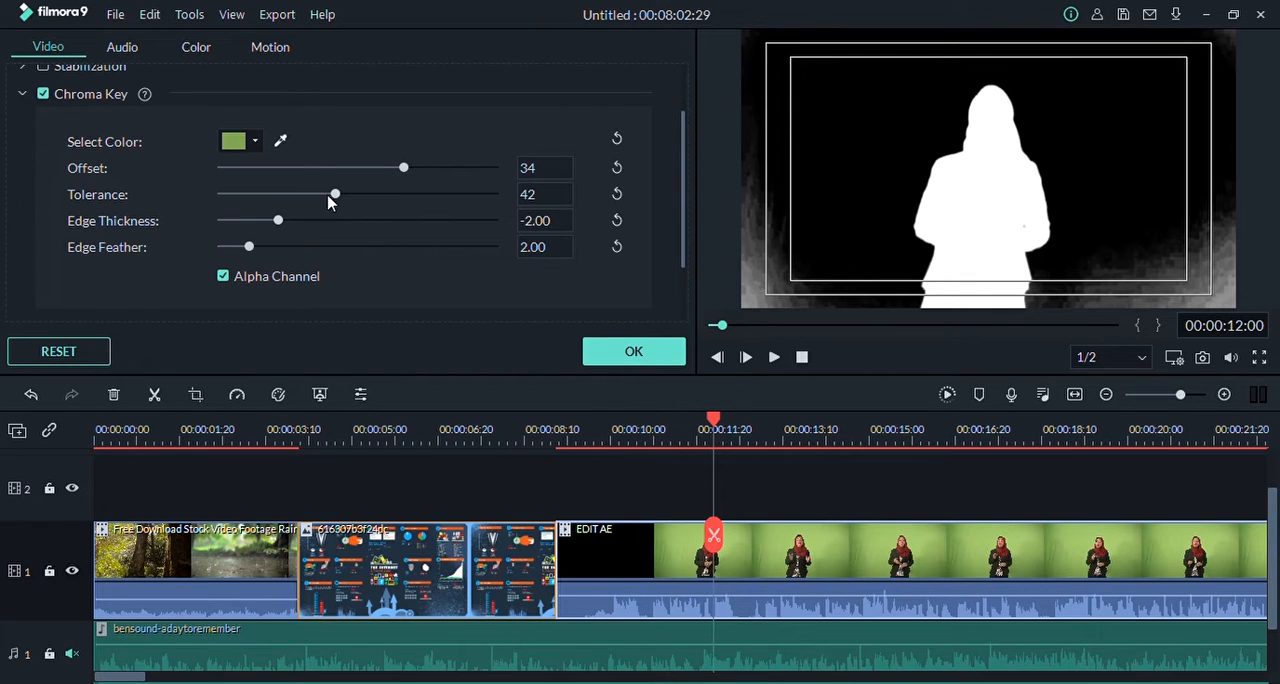
pyautogui.moveTo(335, 196); pyautogui.dragTo(348, 232)
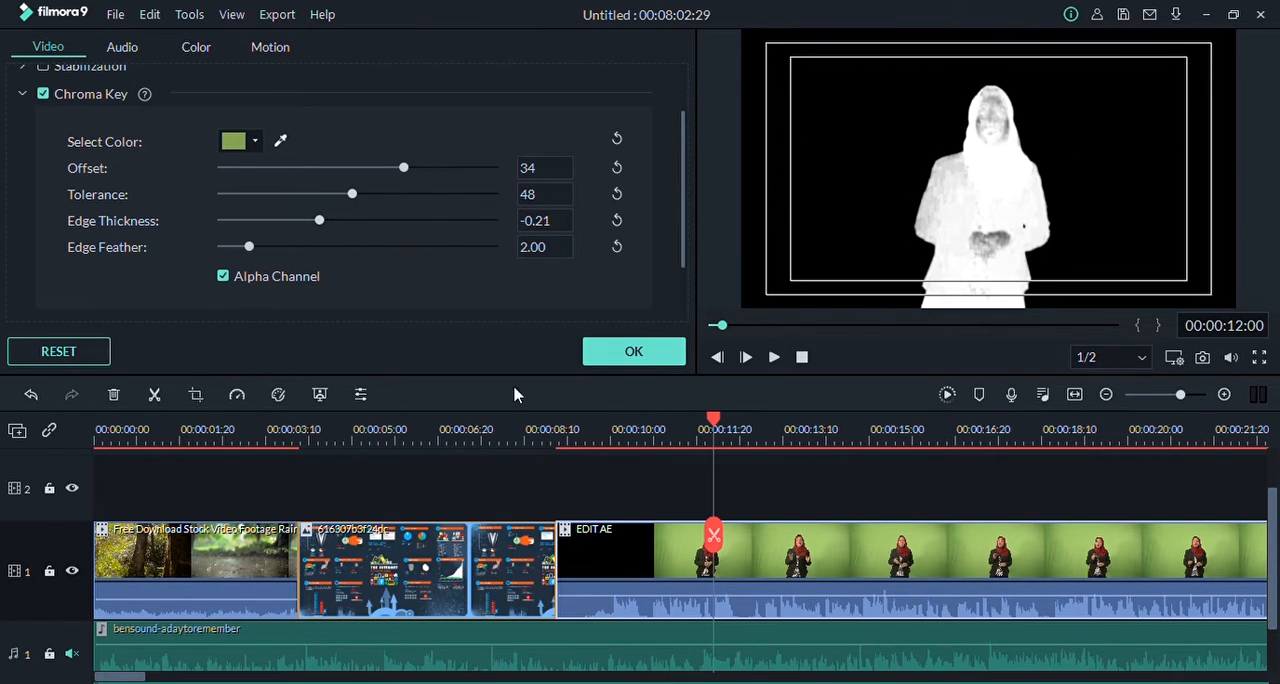
# Step: Reset the EDIT AE clip's Chroma Key settings, confirm, move the playhead to 00:00:11:06 and deselect the clip
pyautogui.click(42, 358)
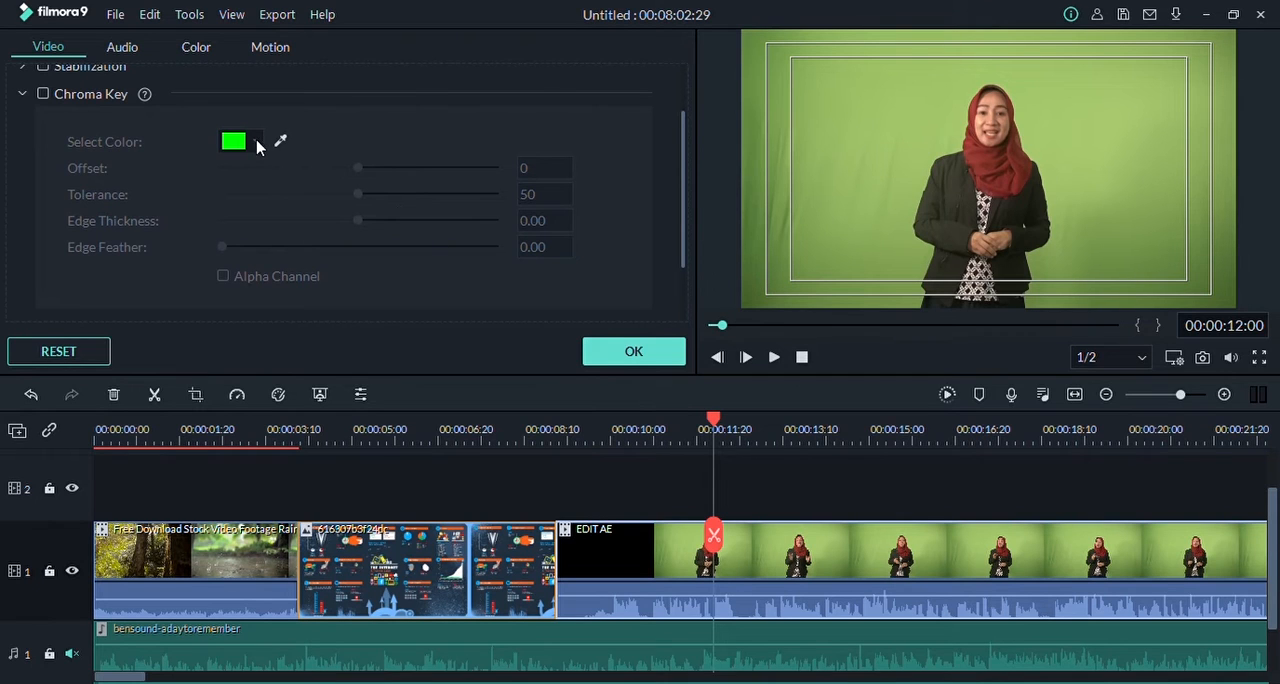
pyautogui.click(636, 354)
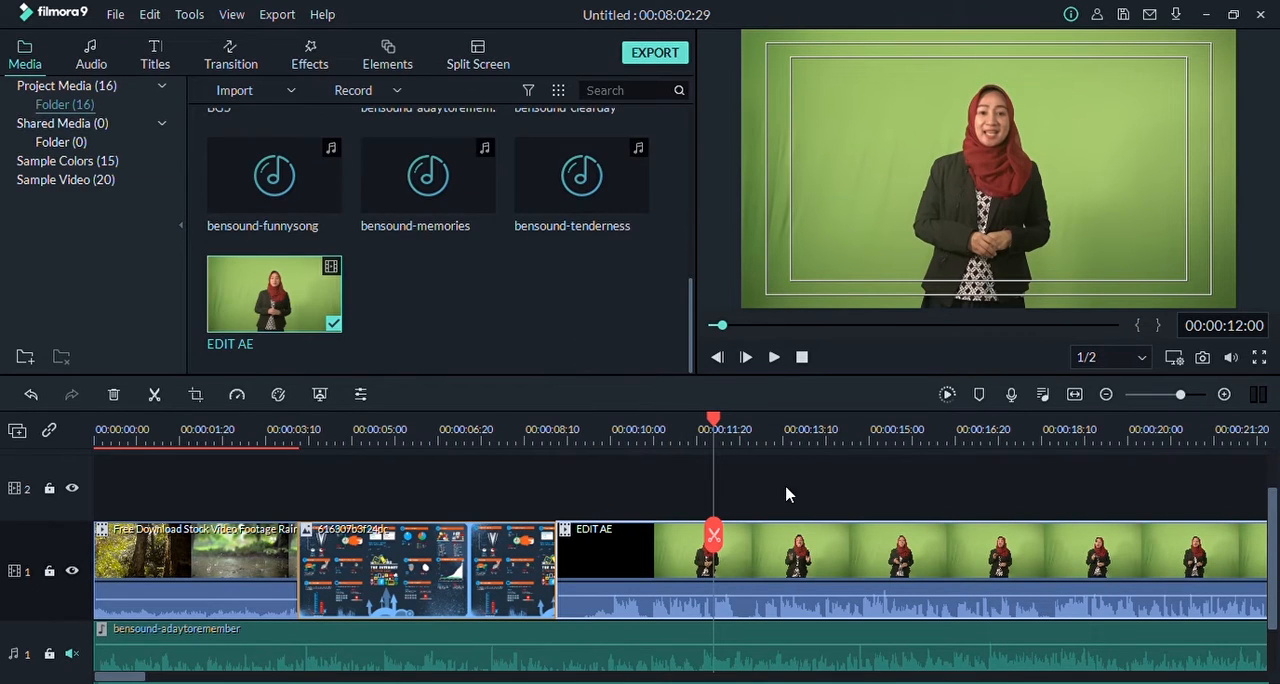
pyautogui.moveTo(712, 418); pyautogui.dragTo(672, 418)
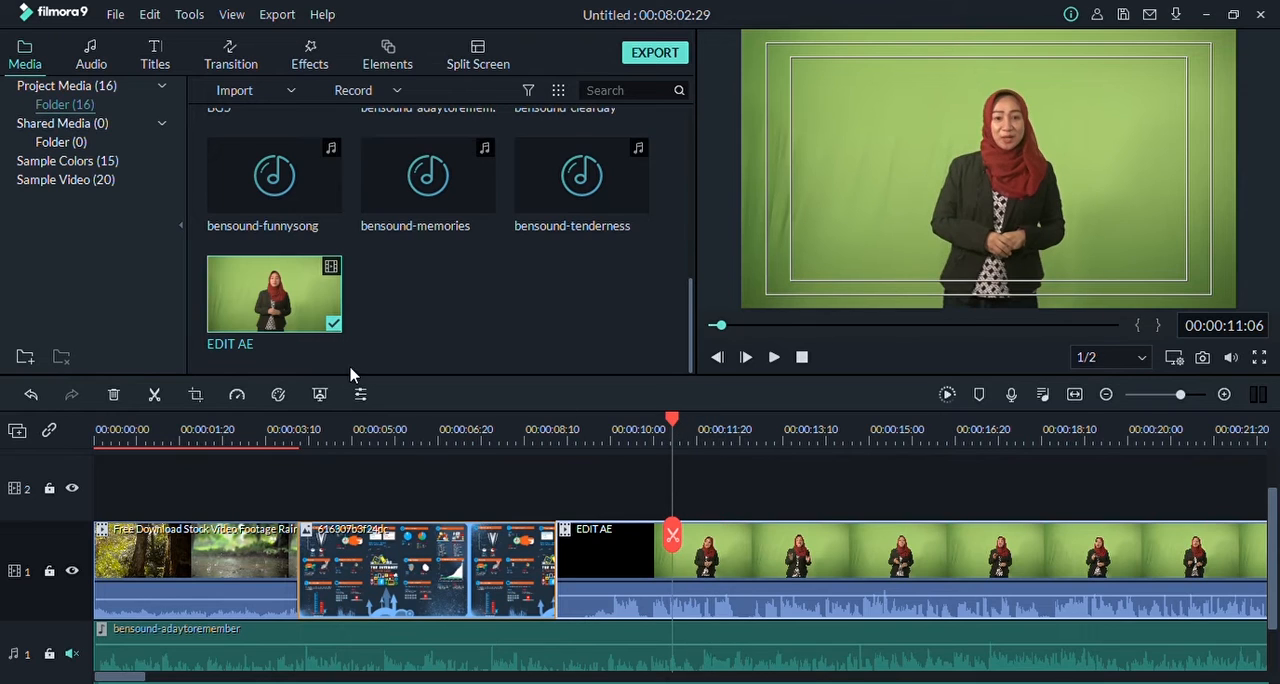
pyautogui.click(393, 476)
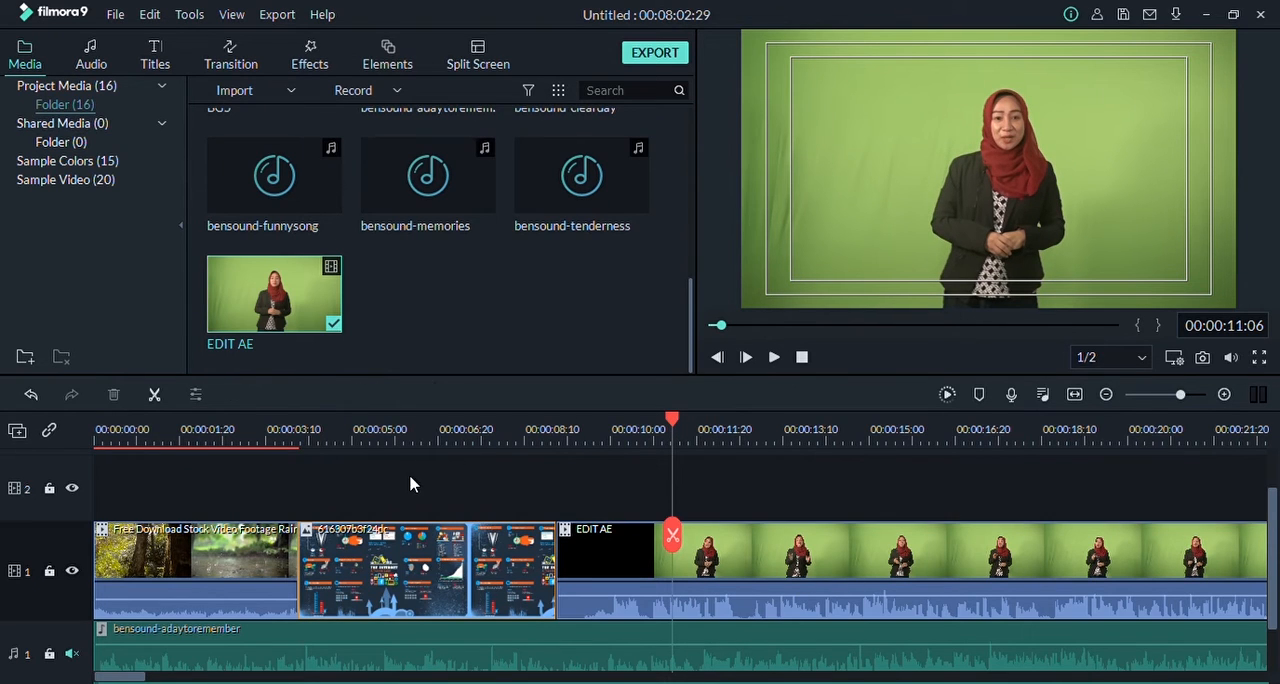
# Step: Shorten the duration of image 616307b3f24dc on video track 1 to about 3 seconds
pyautogui.click(505, 576)
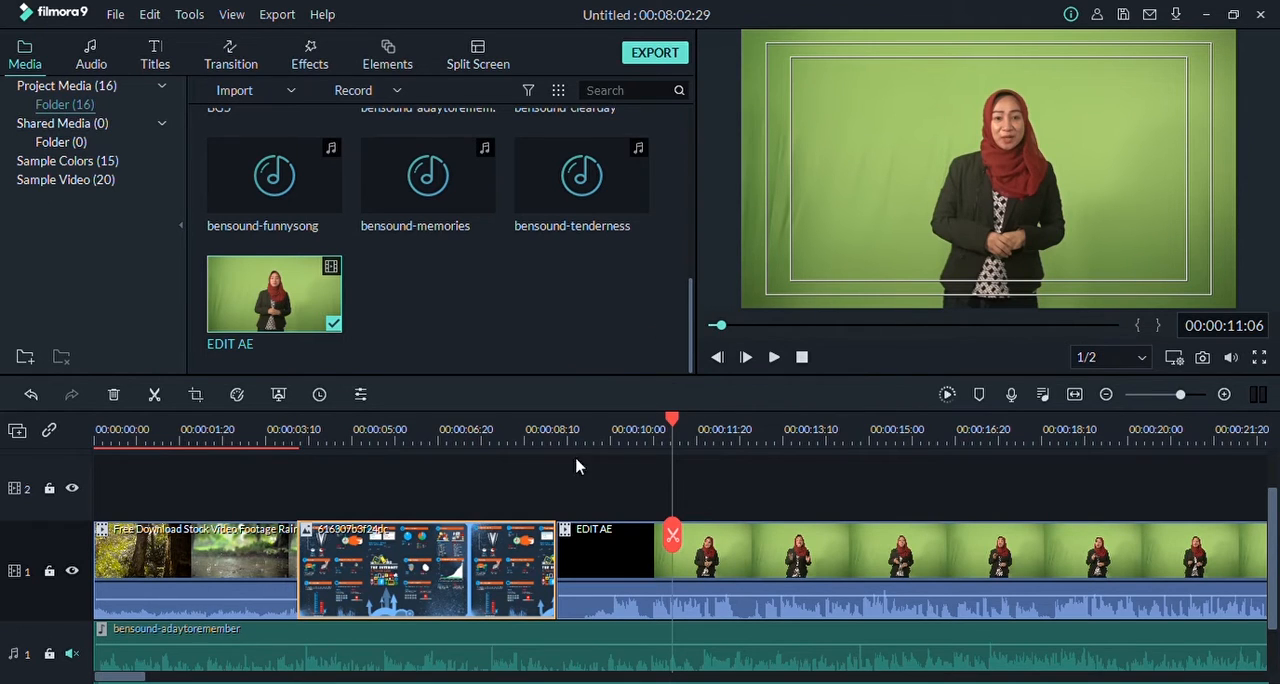
pyautogui.click(507, 487)
pyautogui.moveTo(668, 415); pyautogui.dragTo(460, 416)
pyautogui.click(408, 567)
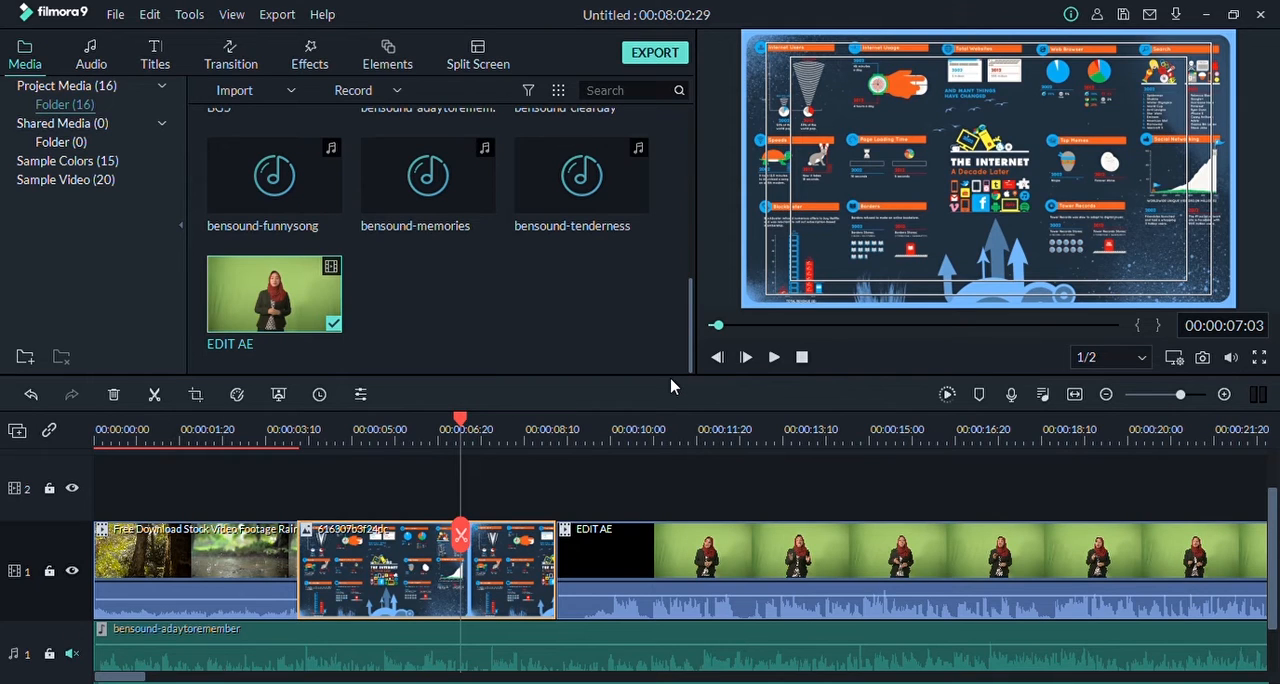
pyautogui.press('Delete')
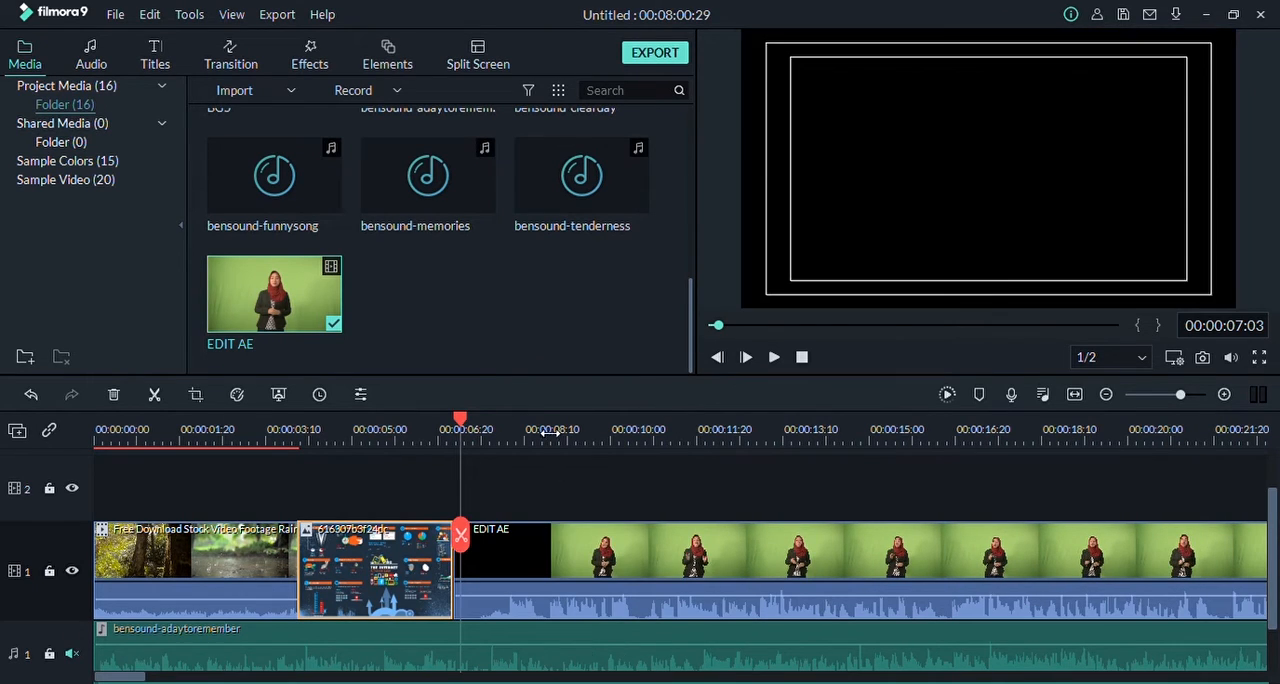
# Step: Open the adjustment settings of image 616307b3f24dc and examine its Image, Color and Motion options with the clip selected and deselected
pyautogui.moveTo(460, 425); pyautogui.dragTo(387, 422)
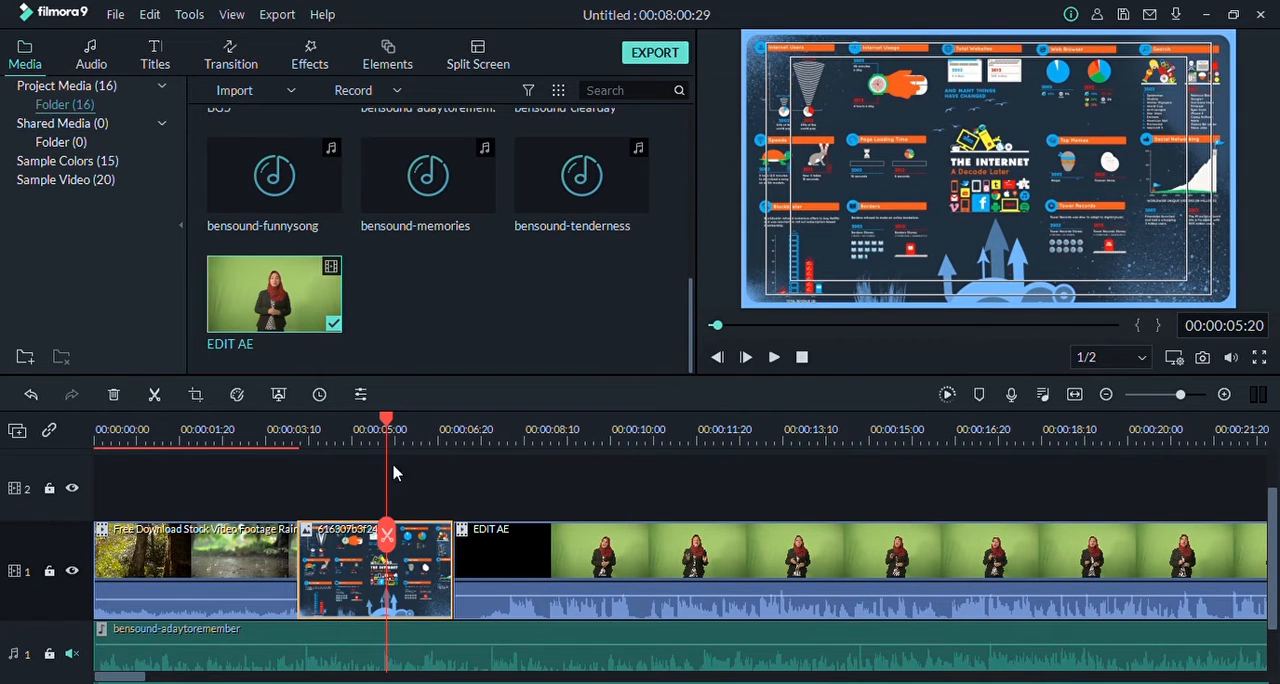
pyautogui.click(361, 396)
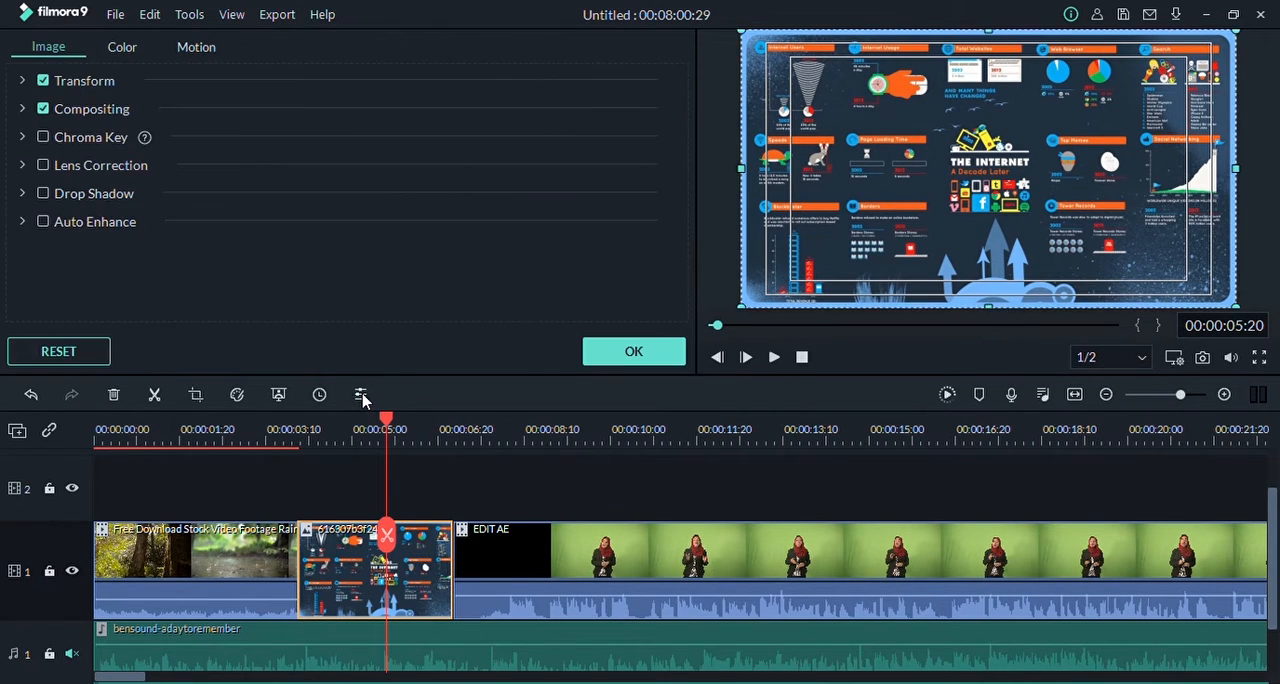
pyautogui.click(475, 512)
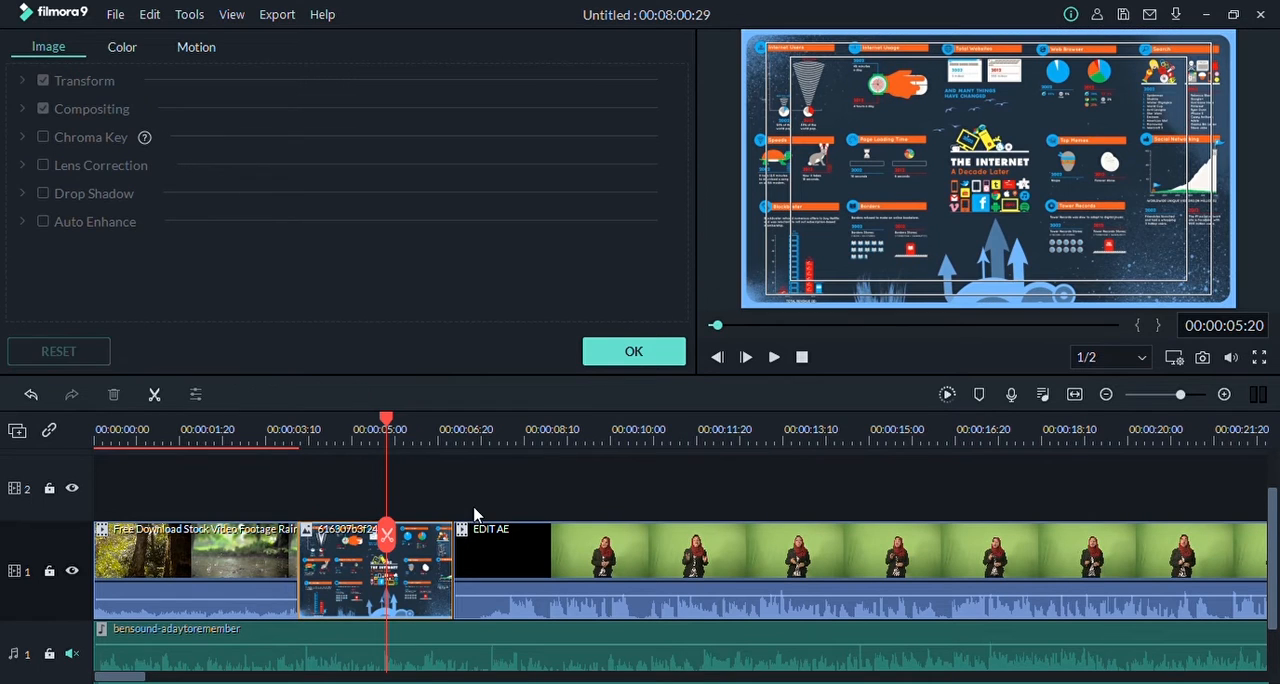
pyautogui.click(340, 559)
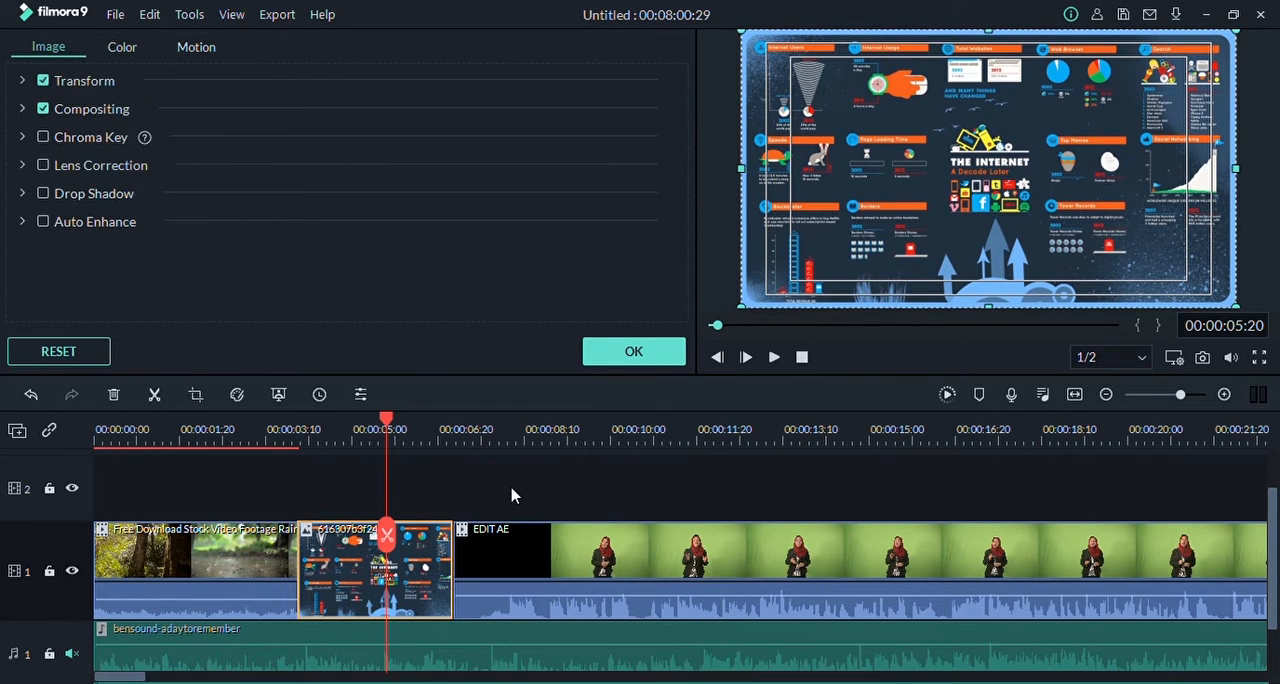
pyautogui.click(496, 480)
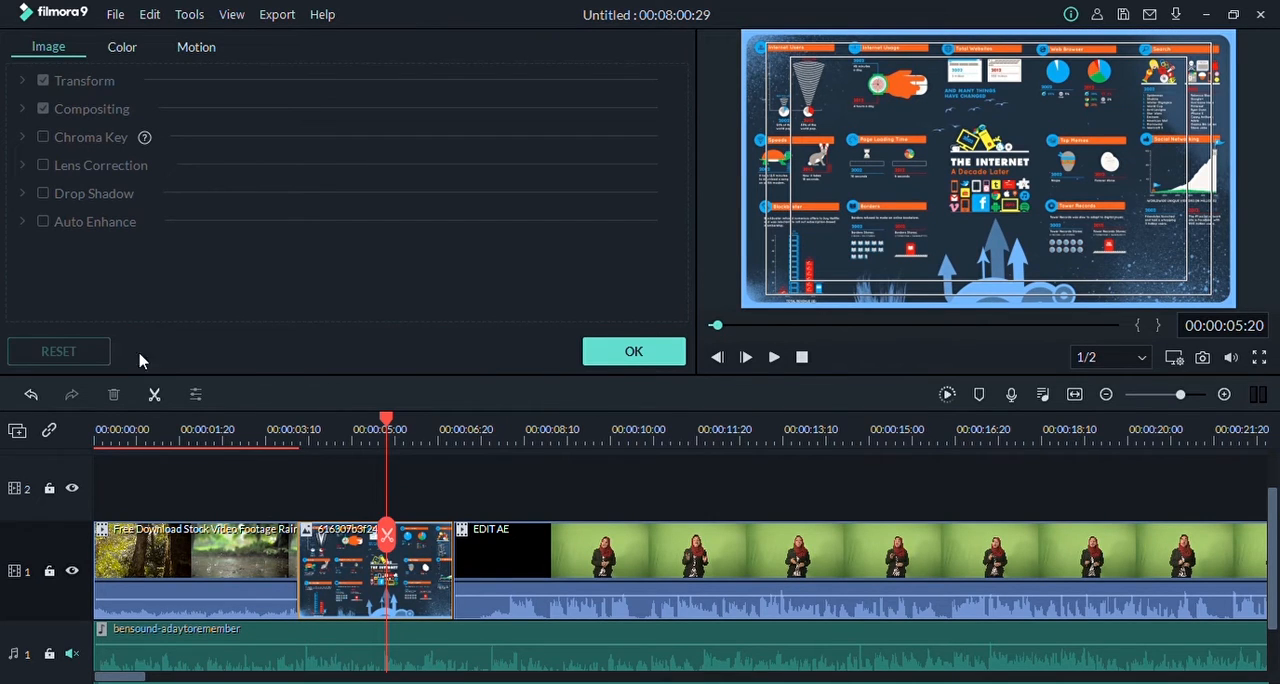
pyautogui.click(124, 47)
pyautogui.click(195, 47)
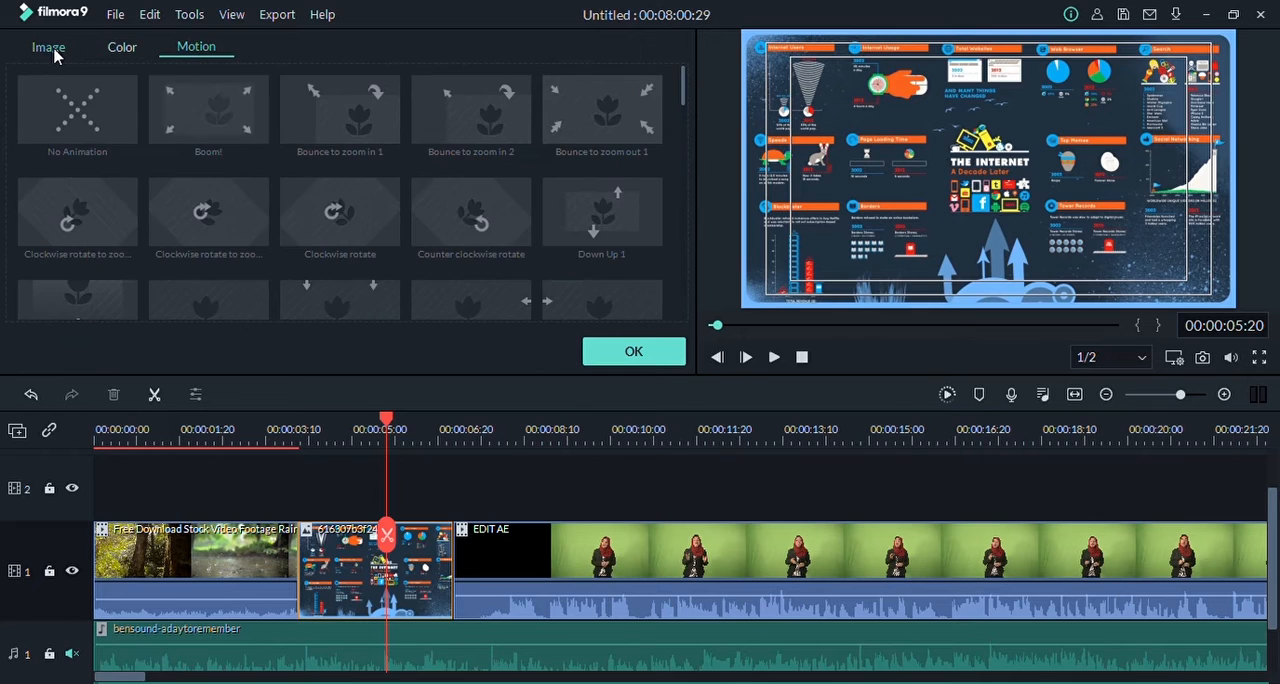
pyautogui.click(48, 47)
pyautogui.click(433, 563)
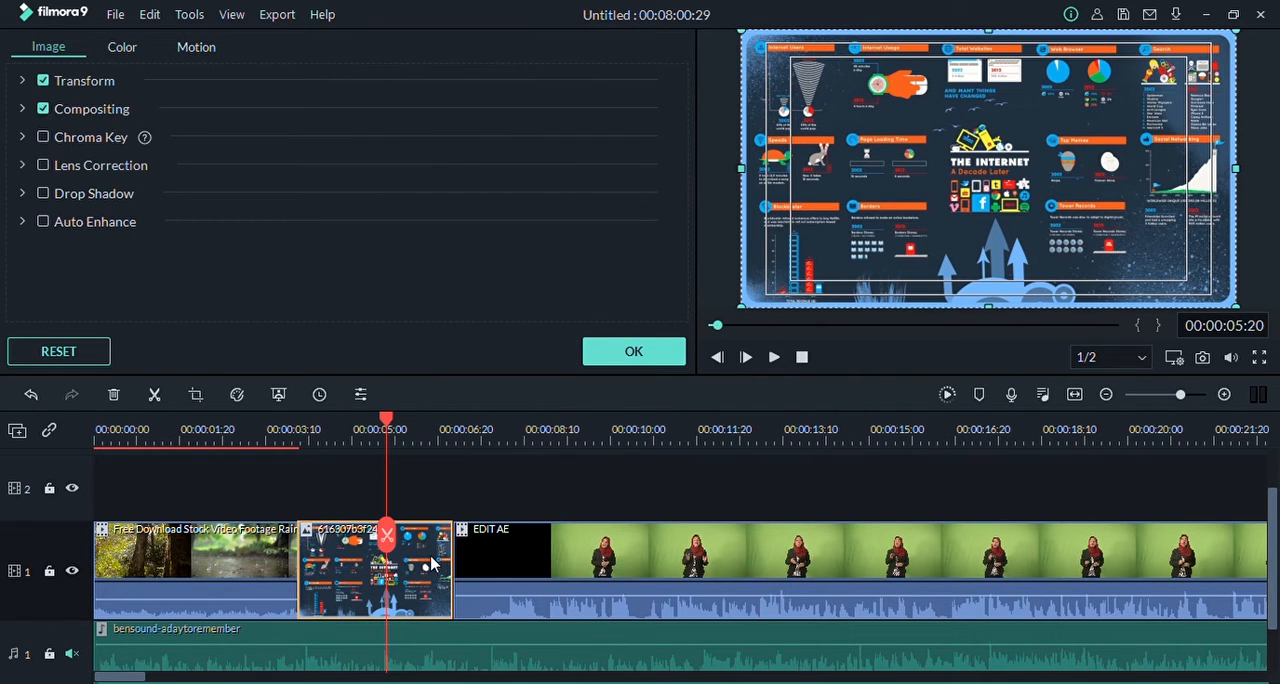
pyautogui.click(337, 507)
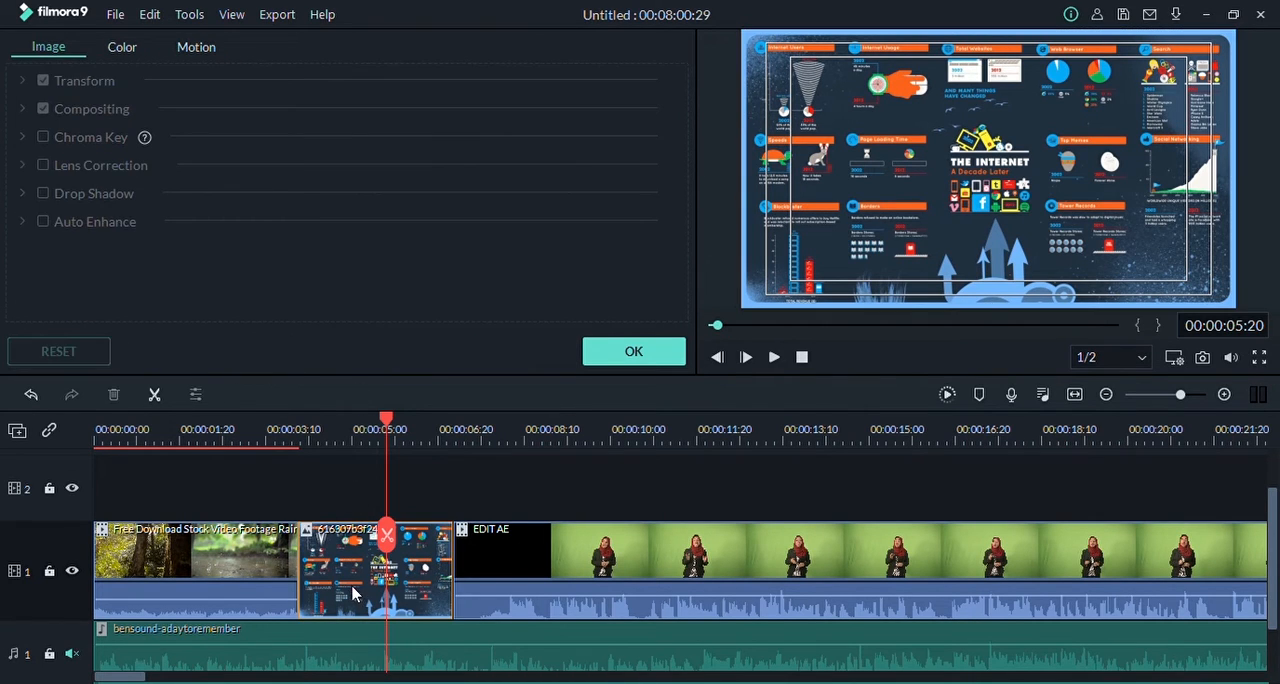
pyautogui.click(353, 590)
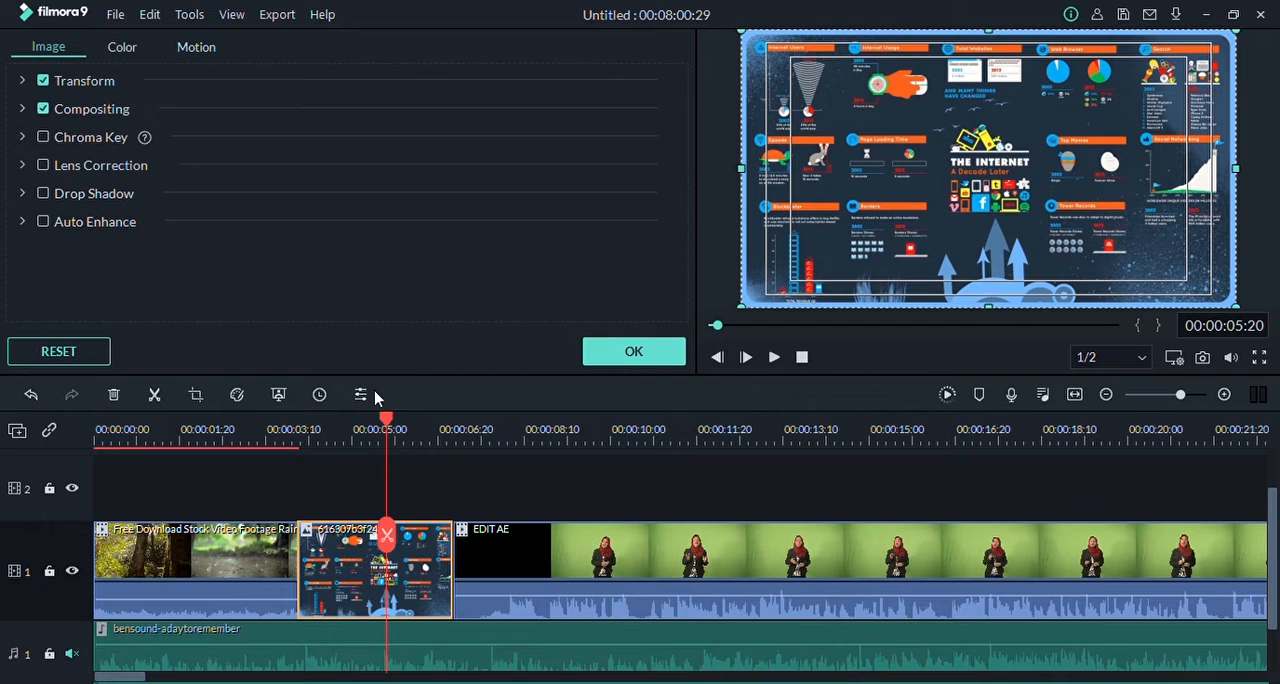
# Step: Slow the rain stock footage clip to 0.10x speed, play it from 00:00:02:12 and close its settings
pyautogui.click(178, 568)
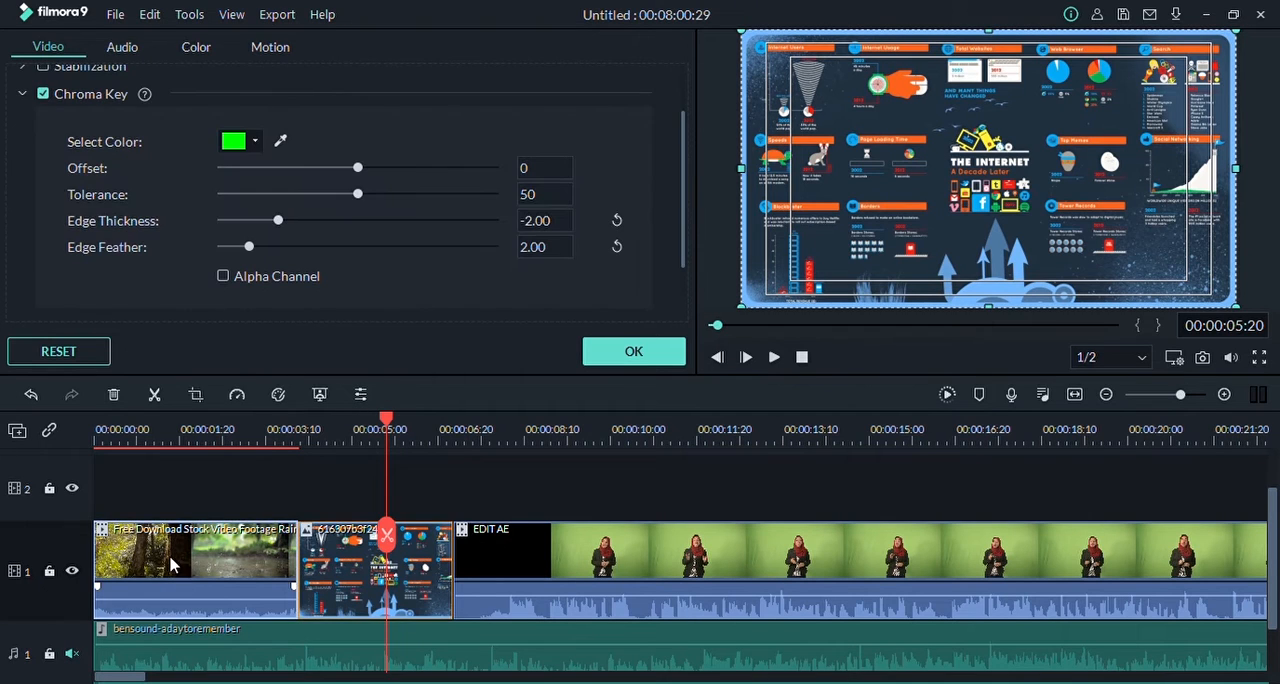
pyautogui.moveTo(386, 428); pyautogui.dragTo(217, 424)
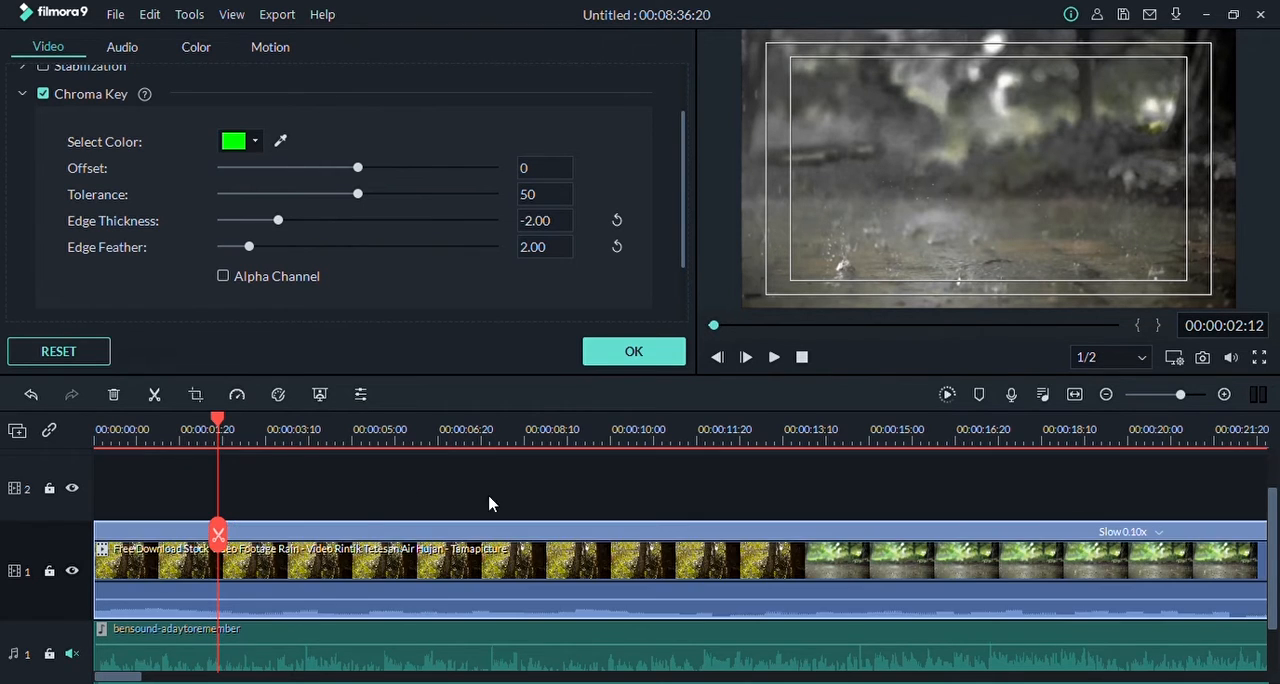
pyautogui.press('space')
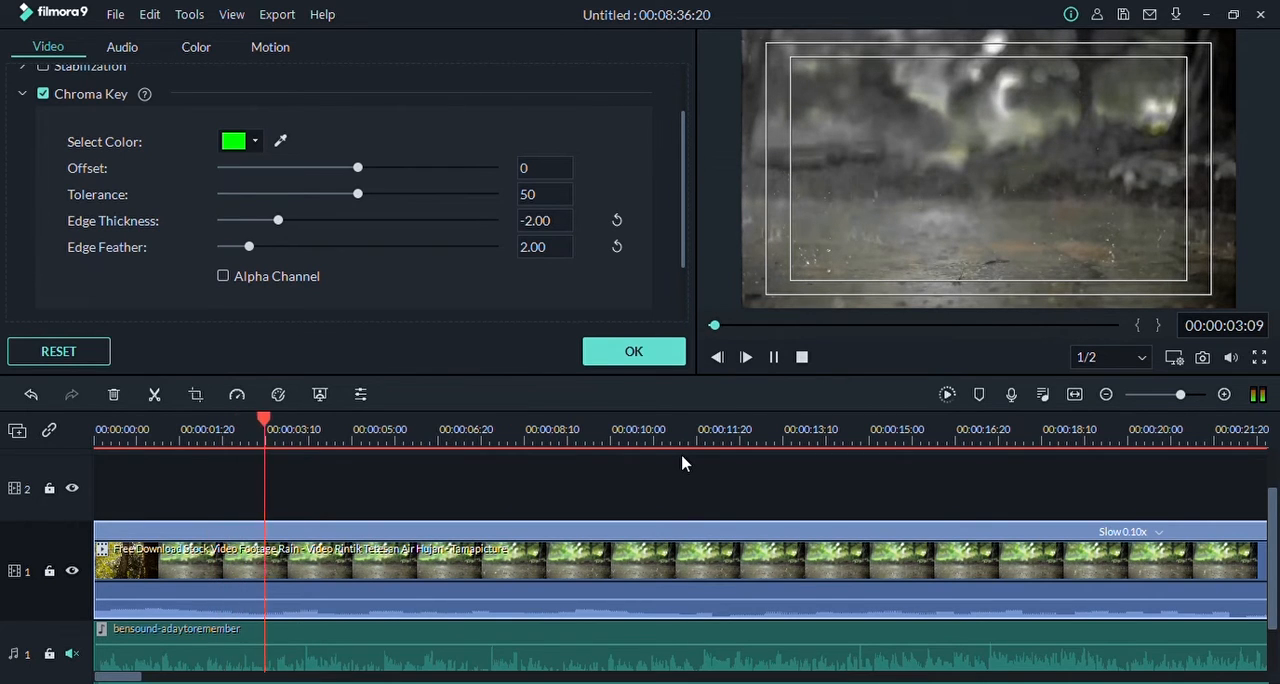
pyautogui.press('space')
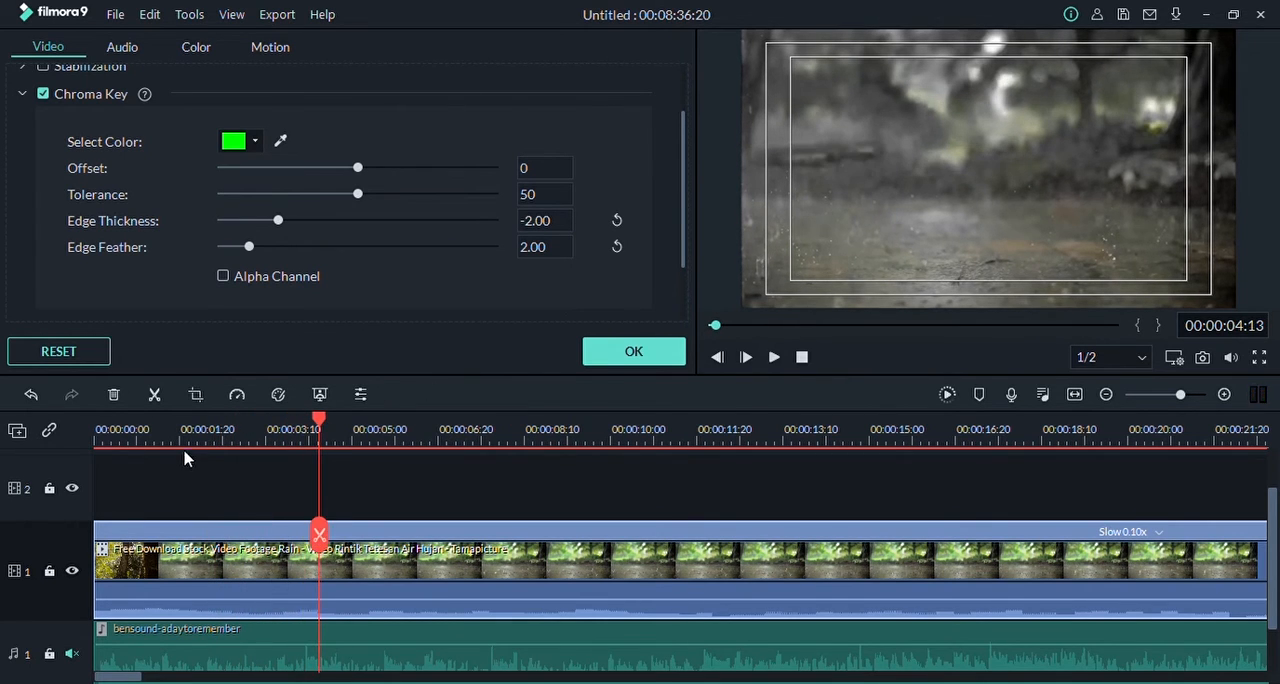
pyautogui.click(638, 350)
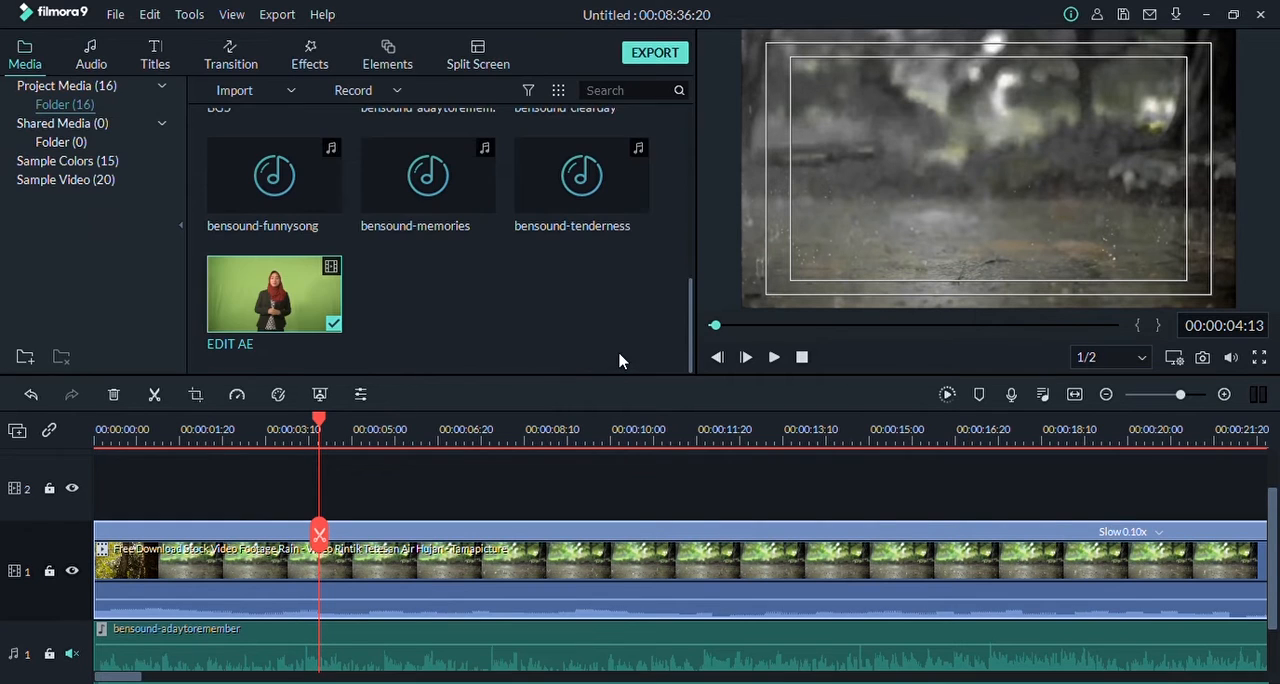
# Step: Scrub through the slowed rain clip, then undo its speed change and the image's duration change
pyautogui.moveTo(319, 424); pyautogui.dragTo(270, 426)
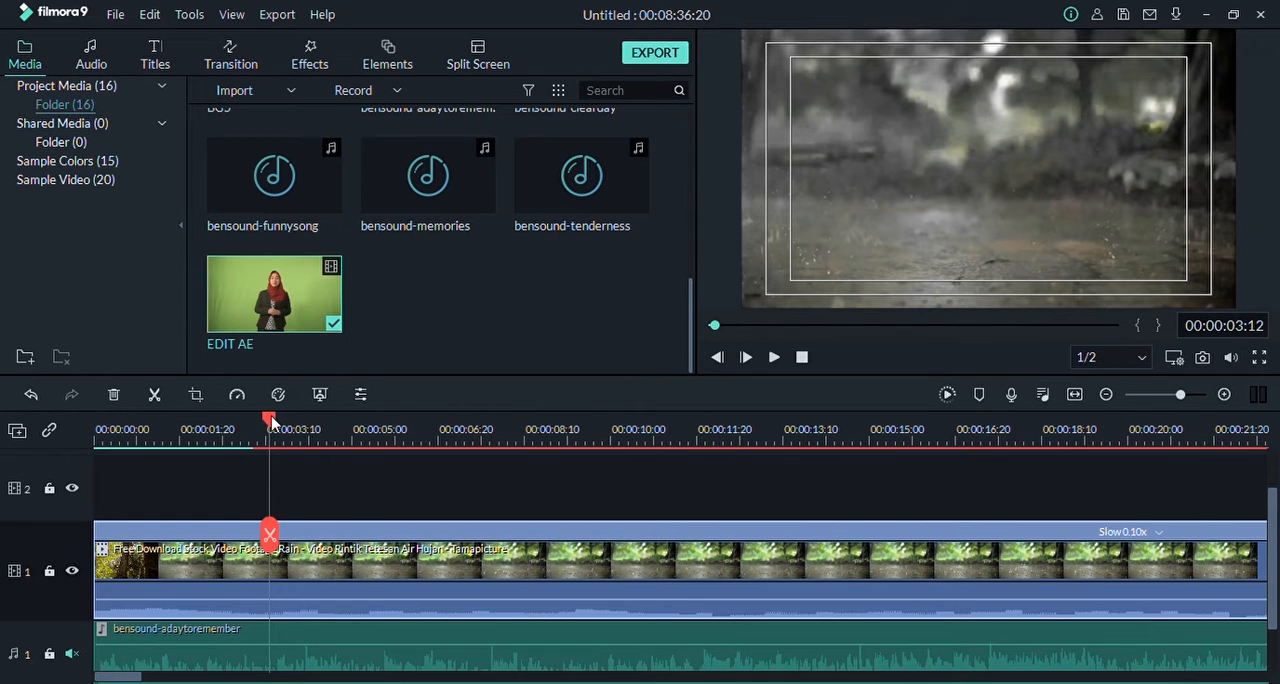
pyautogui.moveTo(271, 420); pyautogui.dragTo(426, 420)
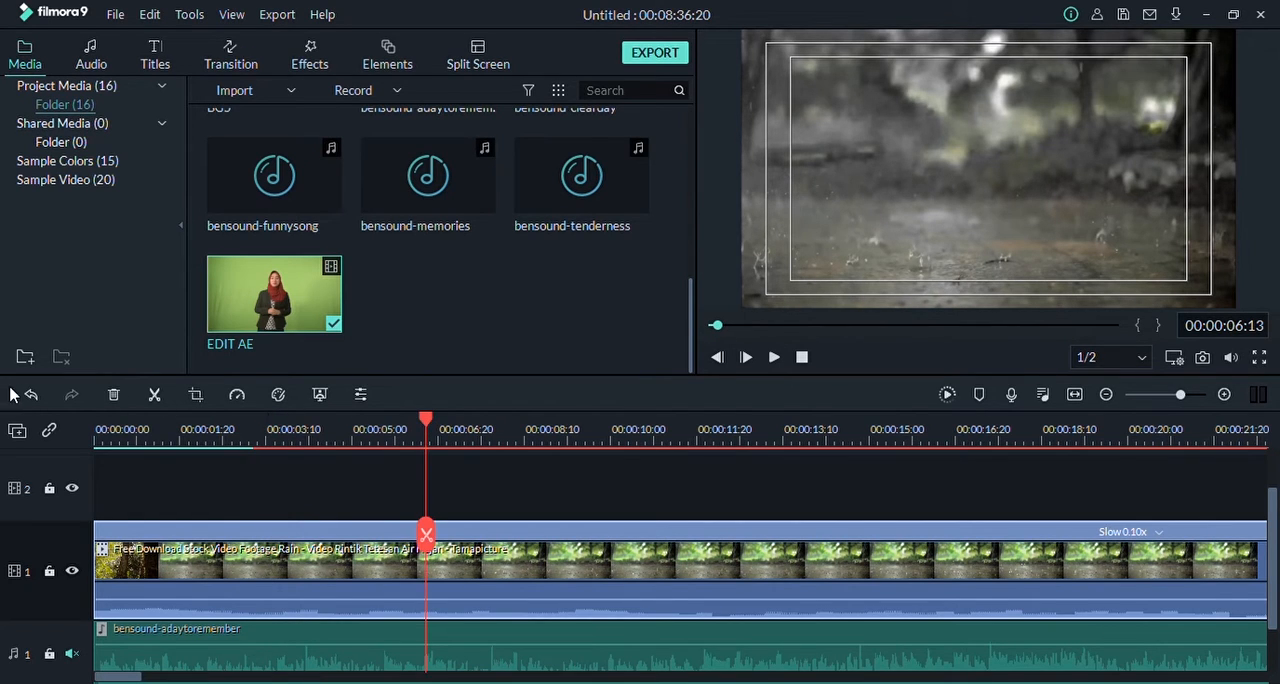
pyautogui.click(33, 396)
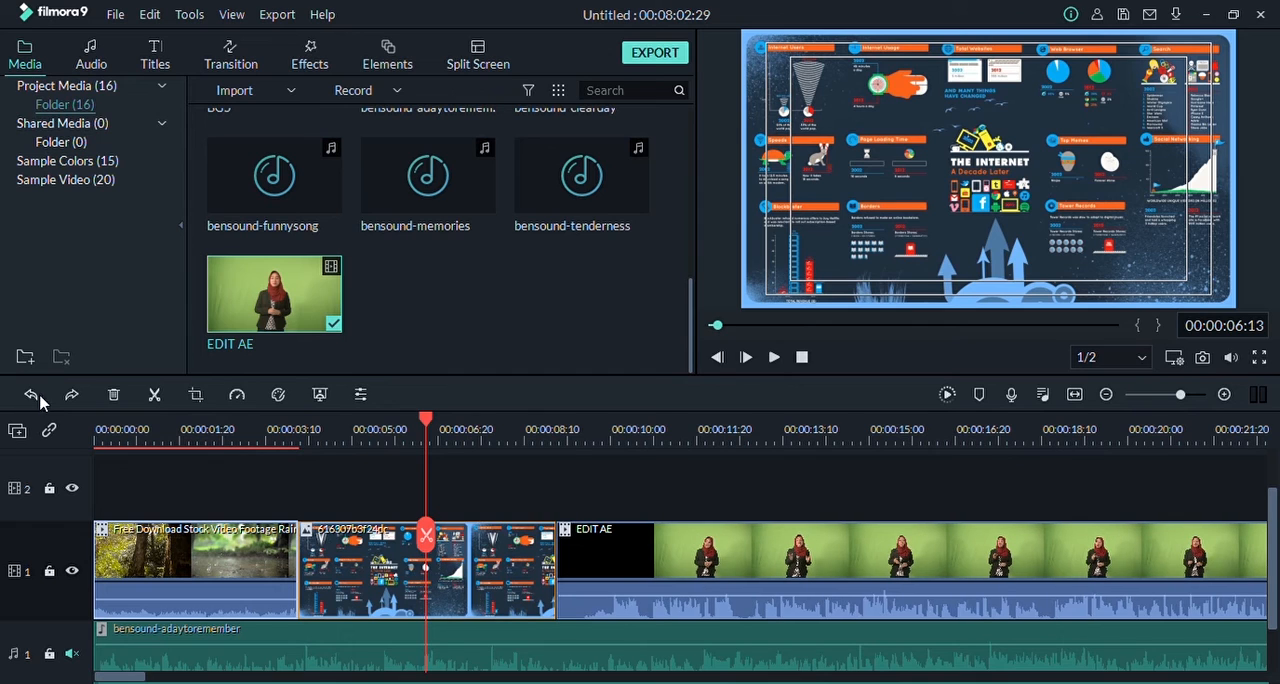
# Step: Add a timeline marker at 00:00:10:24, return the playhead to it from 00:00:11:19 and colour the marker green
pyautogui.moveTo(426, 421); pyautogui.dragTo(654, 432)
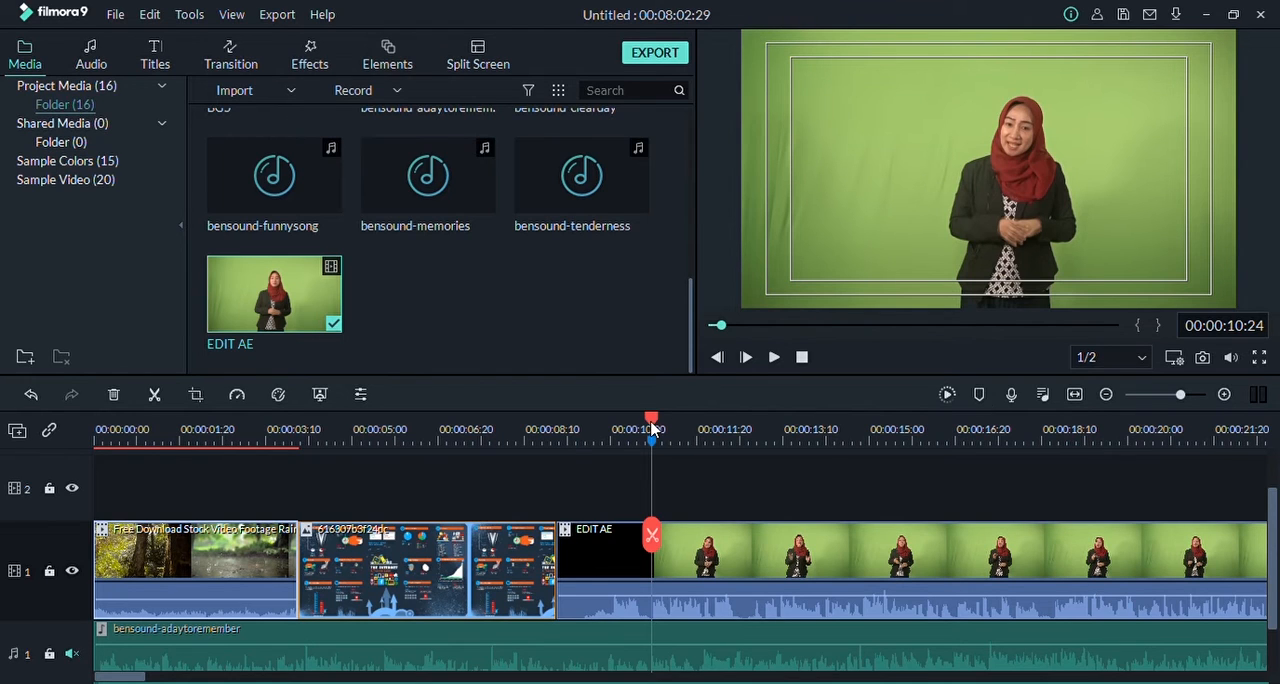
pyautogui.moveTo(652, 426); pyautogui.dragTo(697, 425)
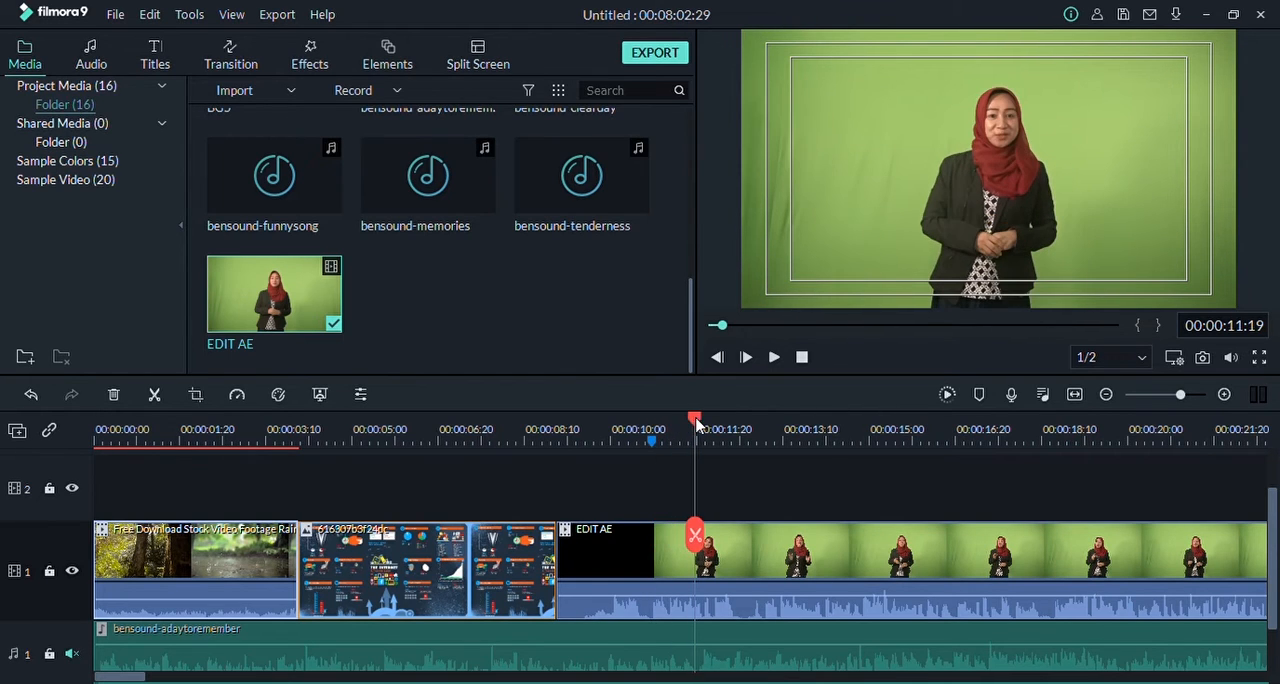
pyautogui.click(652, 440)
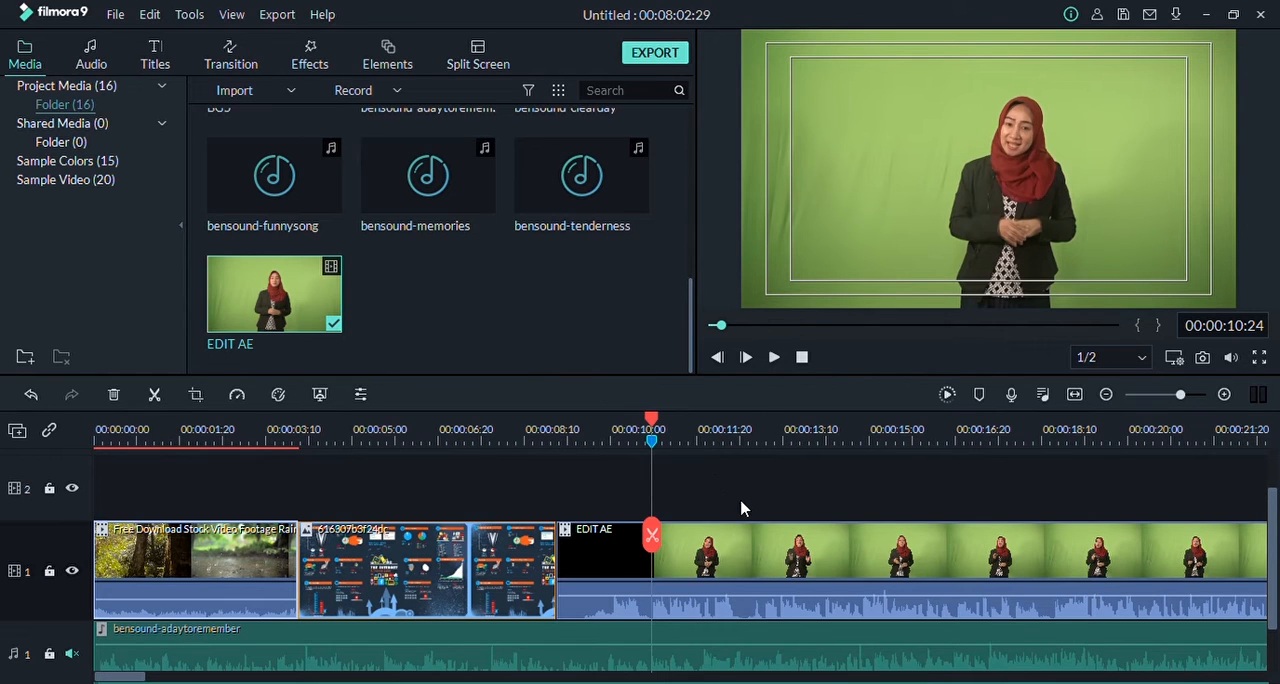
# Step: Add timeline markers at 00:00:12:10 and 00:00:14:04 and jump the playhead to each of them
pyautogui.moveTo(651, 421); pyautogui.dragTo(731, 422)
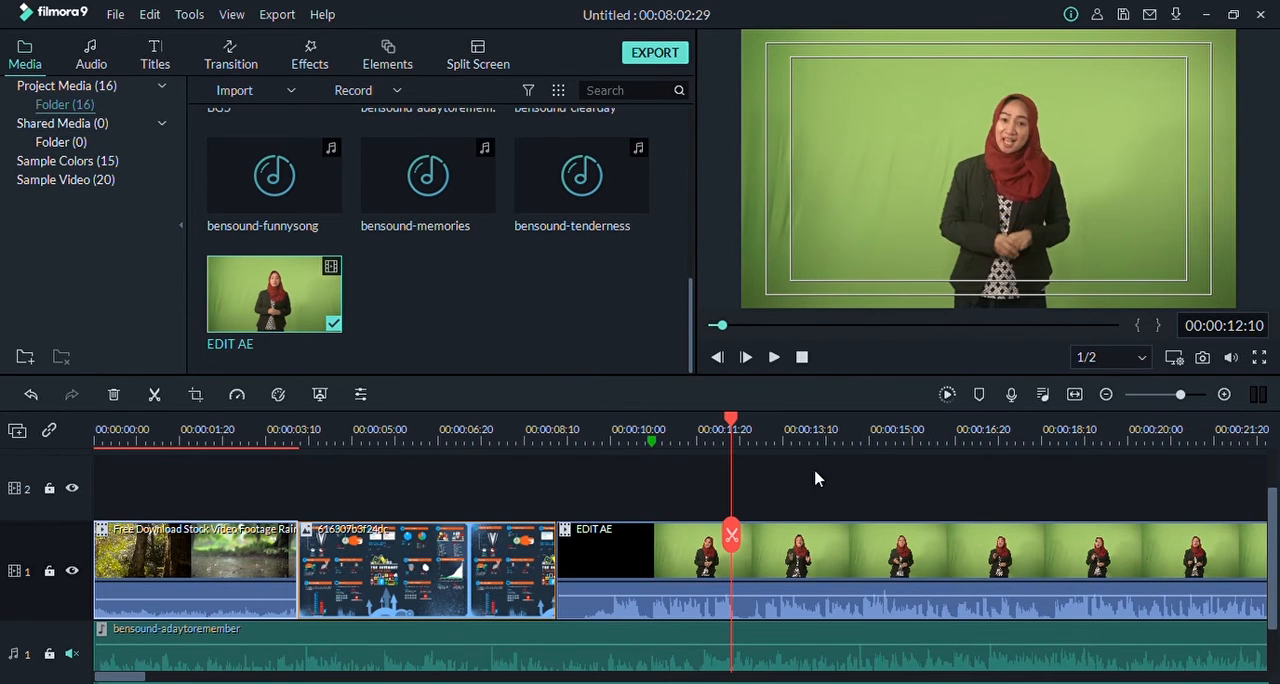
pyautogui.click(979, 394)
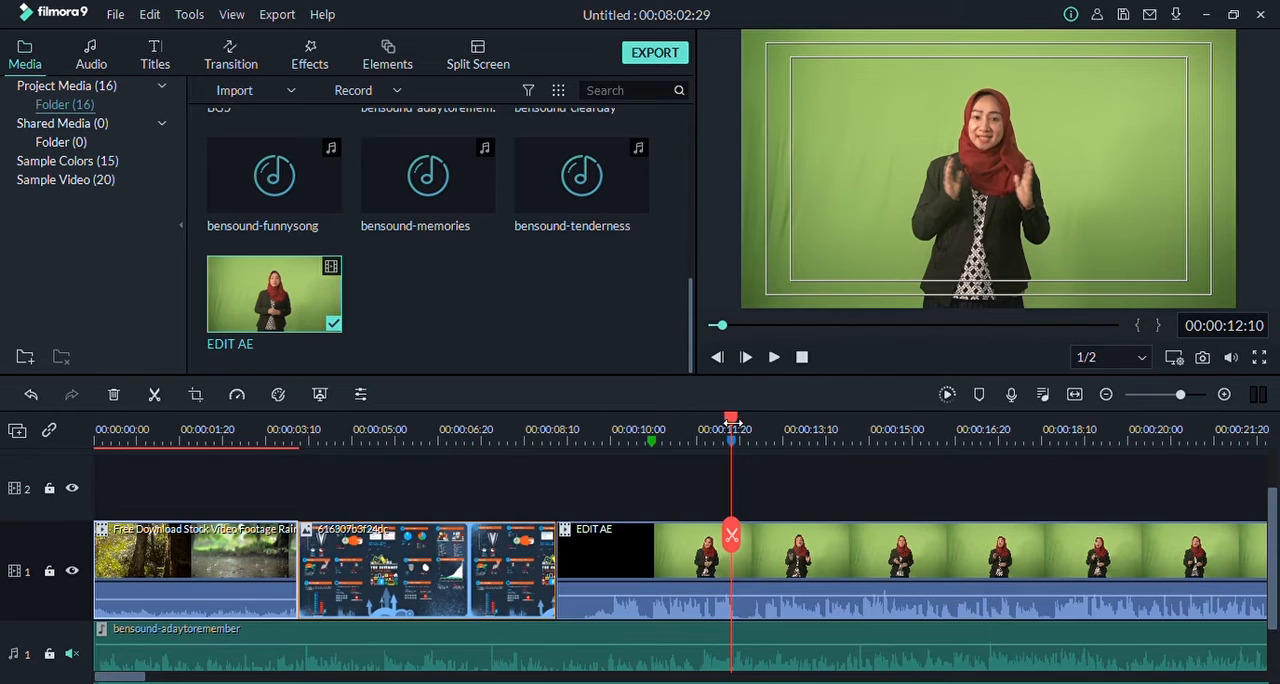
pyautogui.click(977, 397)
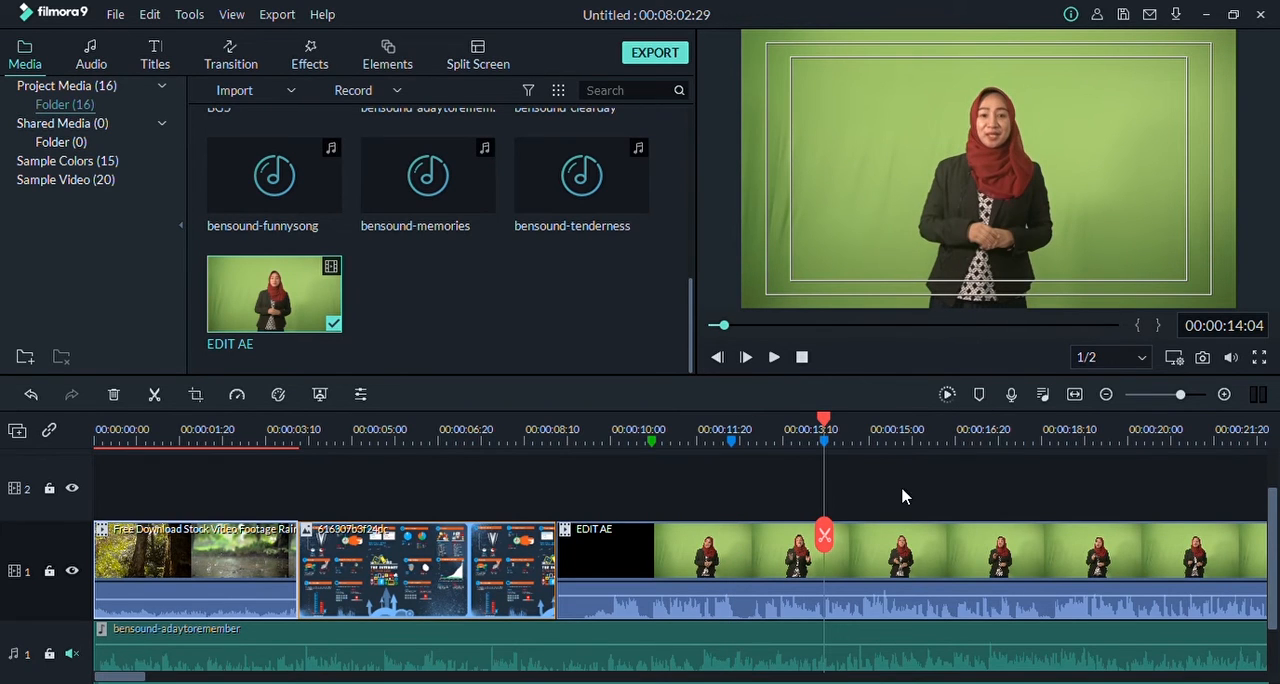
pyautogui.click(731, 441)
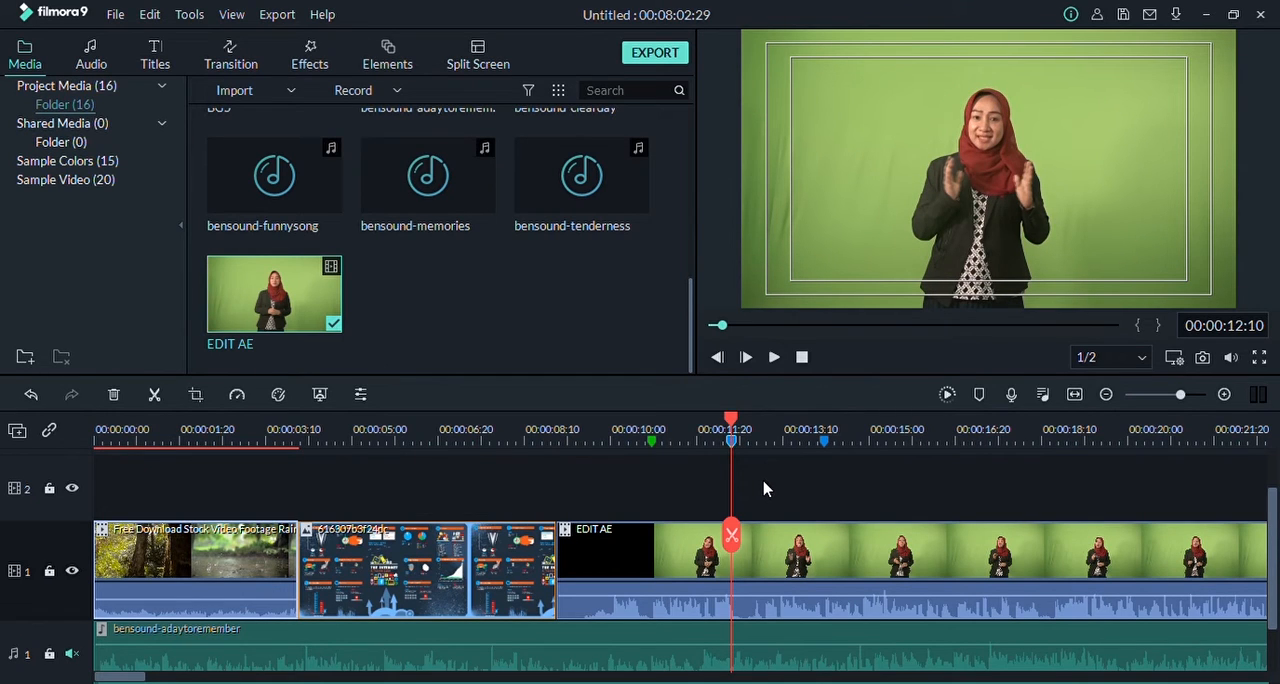
pyautogui.click(824, 441)
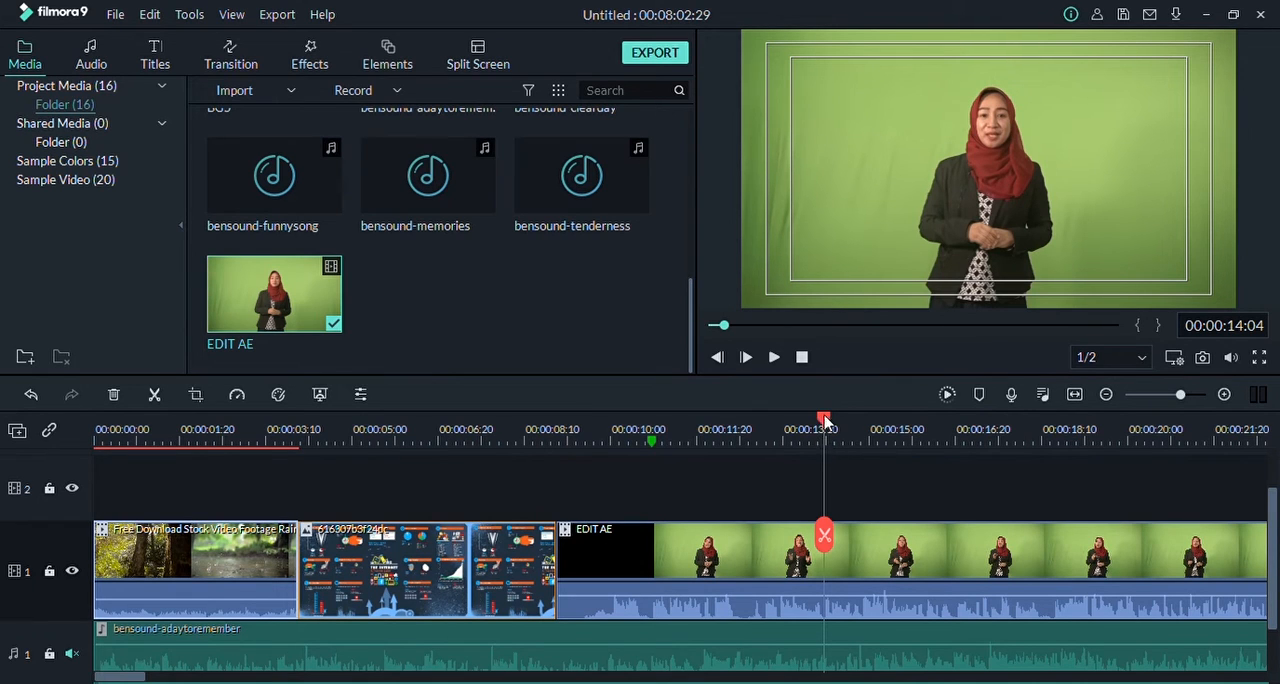
# Step: Record a voice-over onto audio track 1 from about 00:00:12 to 00:00:19:25
pyautogui.moveTo(826, 440); pyautogui.dragTo(474, 436)
pyautogui.moveTo(631, 433); pyautogui.dragTo(705, 432)
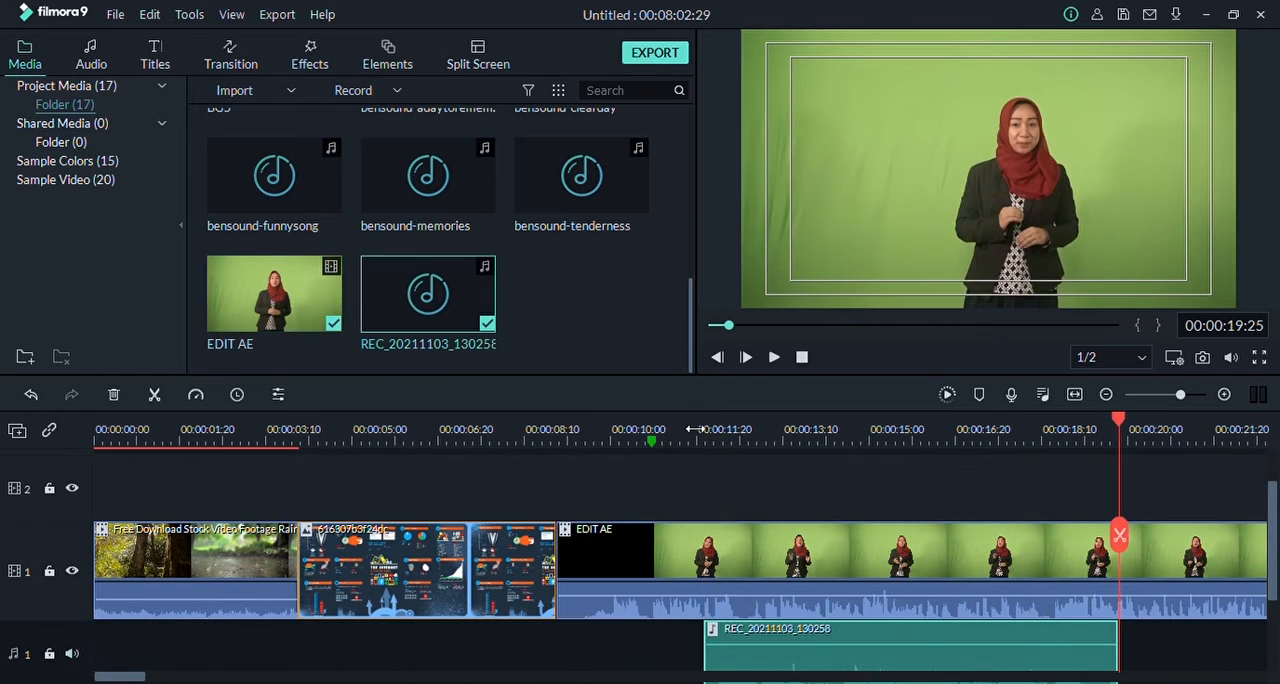
pyautogui.scroll(-1, 1275, 537)
pyautogui.scroll(-2, 1275, 537)
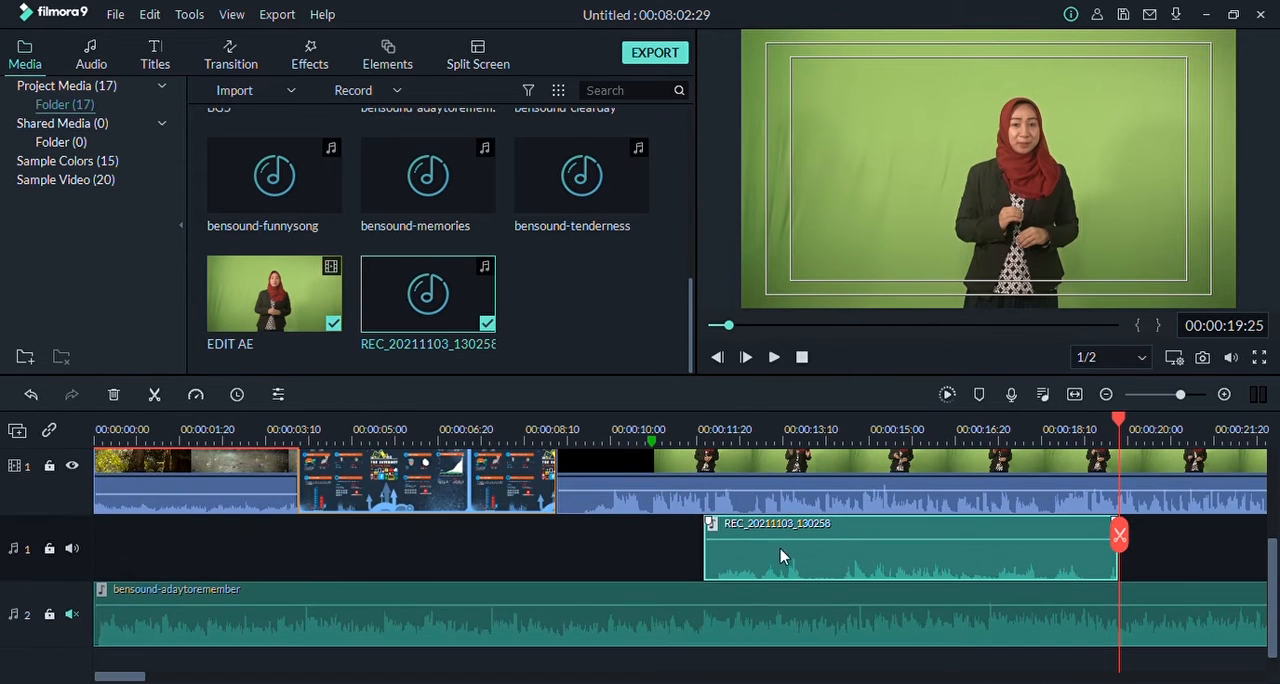
# Step: Play back the recorded voice-over from 00:00:12:16 to 00:00:14:24
pyautogui.click(740, 426)
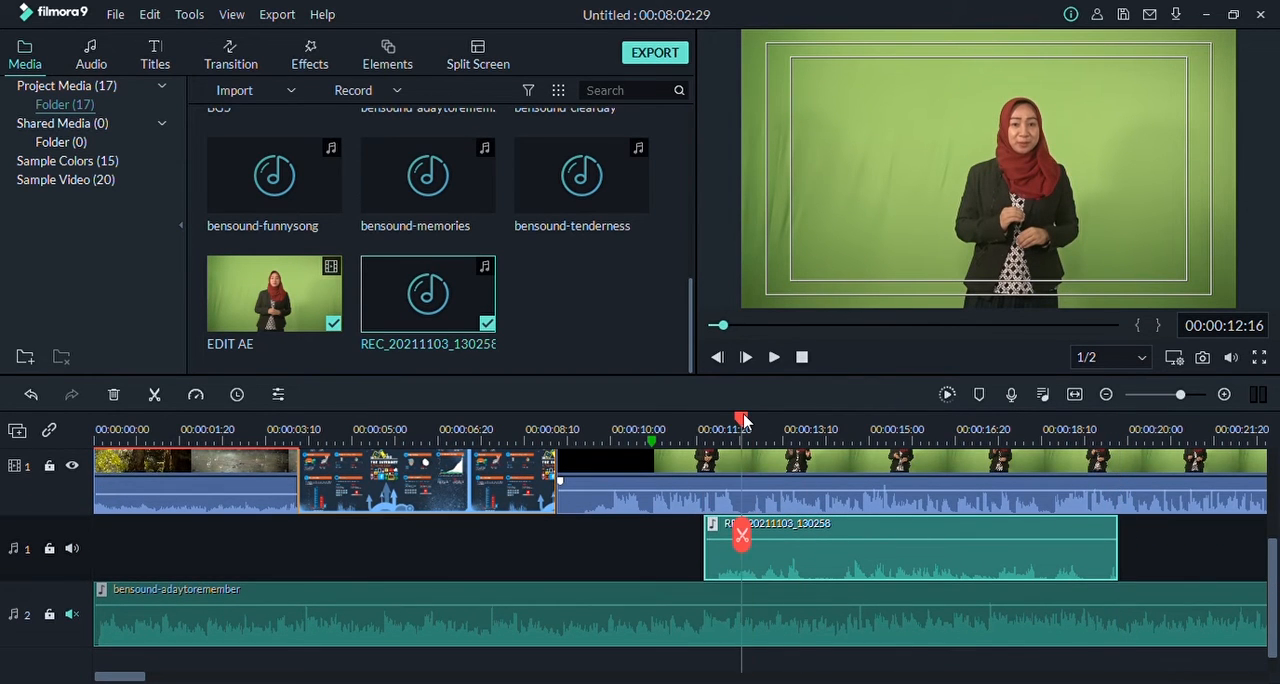
pyautogui.press('space')
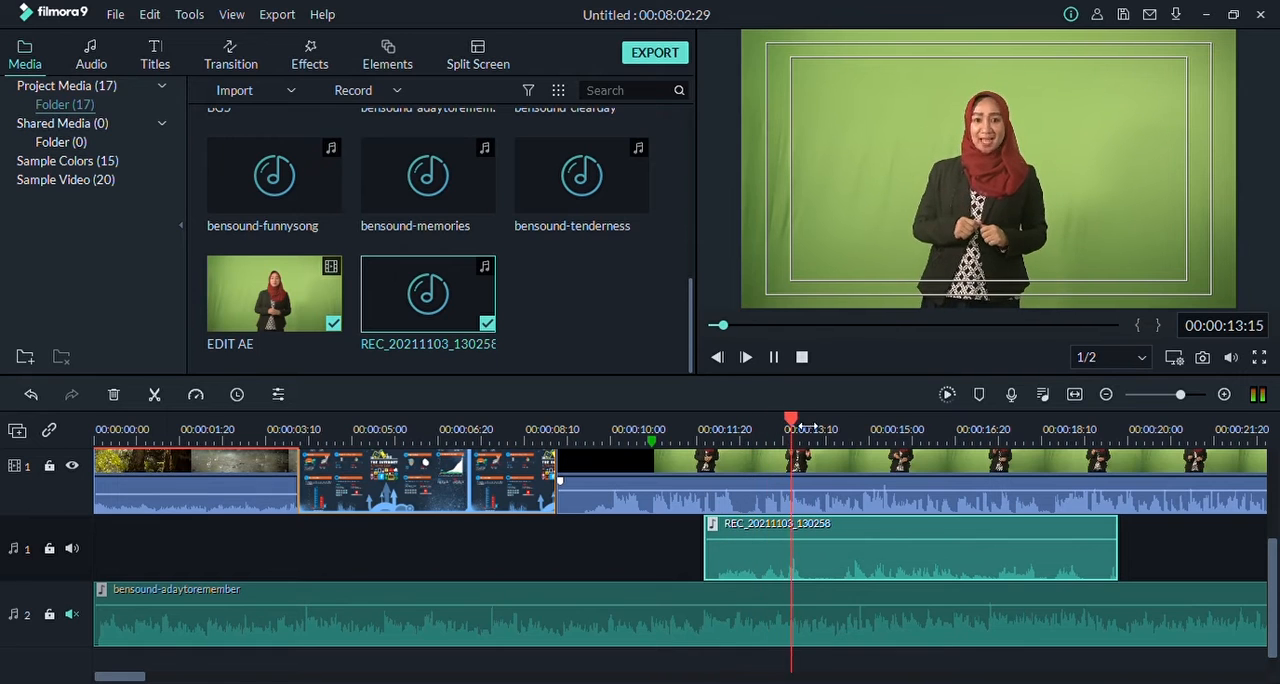
pyautogui.press('space')
# Step: Fit the whole project into the timeline's width and reduce the timeline scale slightly
pyautogui.scroll(3, 1050, 530)
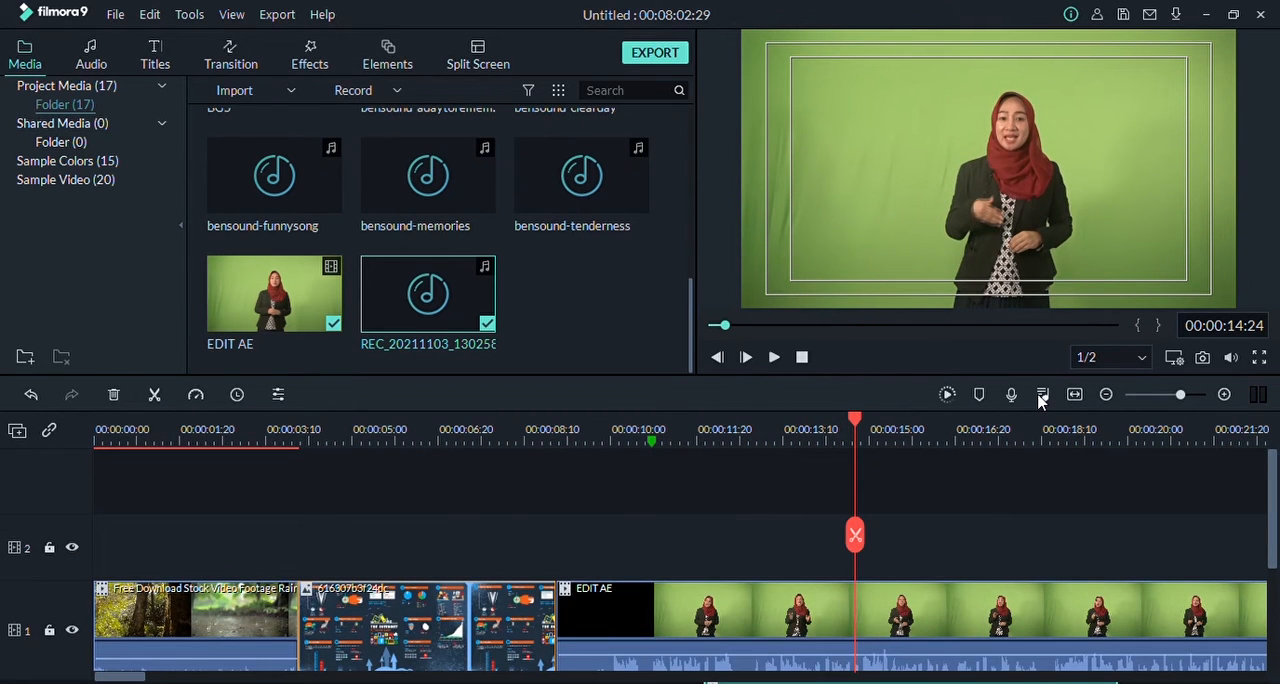
pyautogui.scroll(-1, 1090, 513)
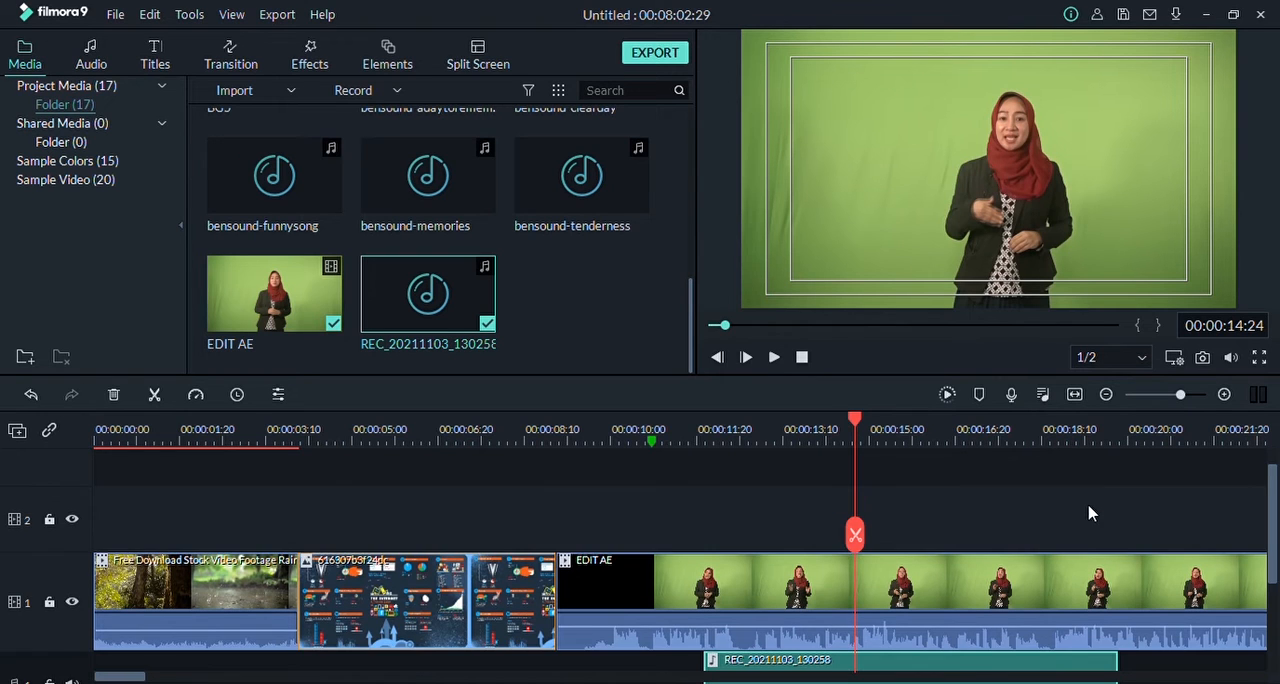
pyautogui.scroll(-1, 1092, 510)
pyautogui.scroll(-1, 1058, 504)
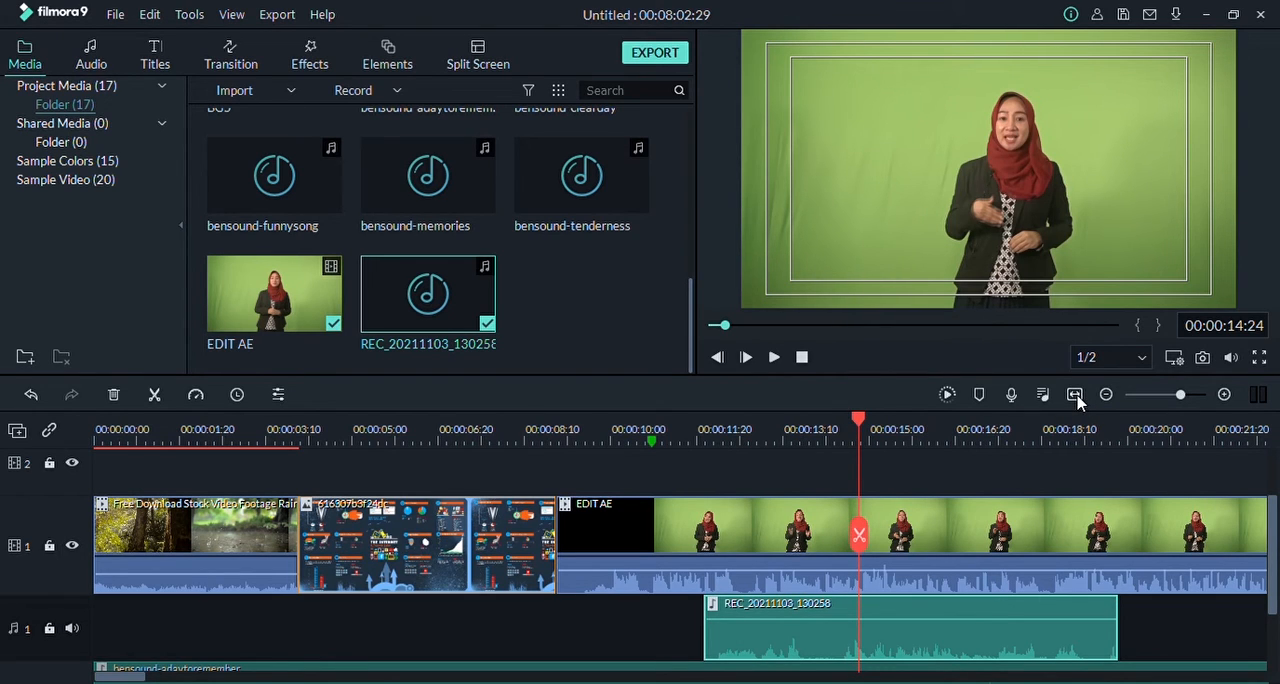
pyautogui.click(1074, 394)
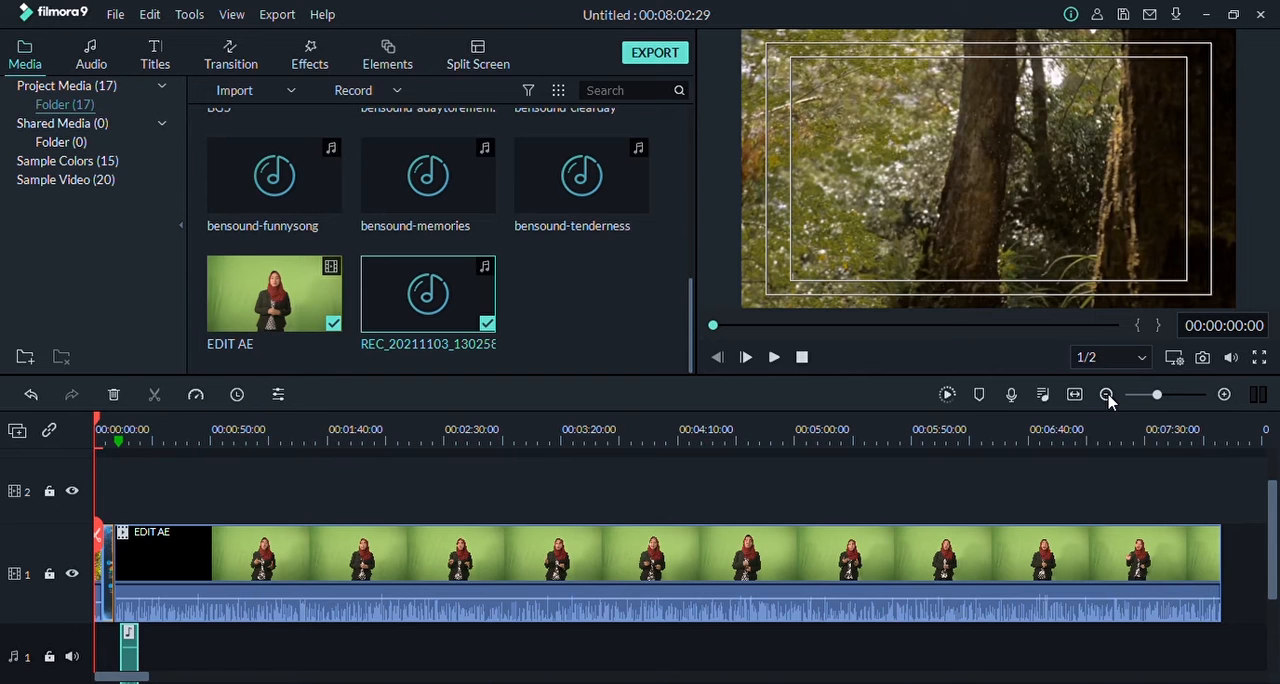
pyautogui.moveTo(1158, 396)
pyautogui.mouseDown()
pyautogui.moveTo(1192, 400)
pyautogui.moveTo(1157, 400)
pyautogui.mouseUp()
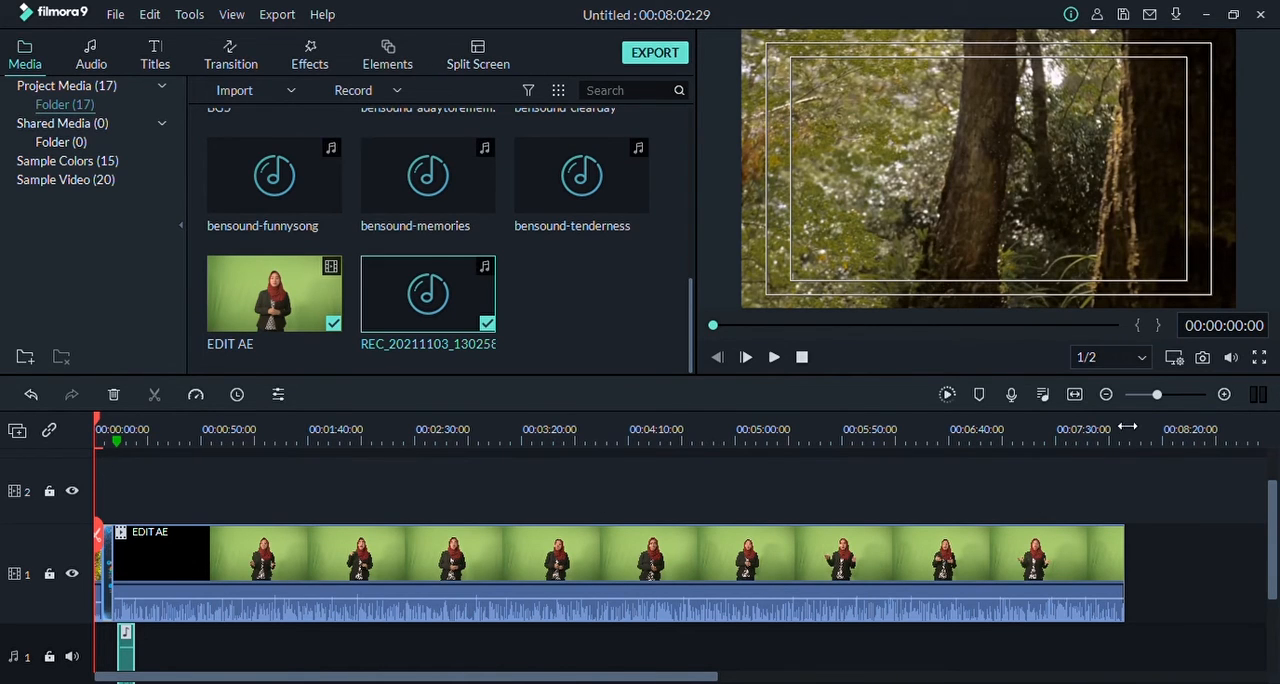
# Step: Play the EDIT AE clip from about 00:02:04 and pause at 00:02:10:00
pyautogui.moveTo(97, 418); pyautogui.dragTo(359, 428)
pyautogui.press('space')
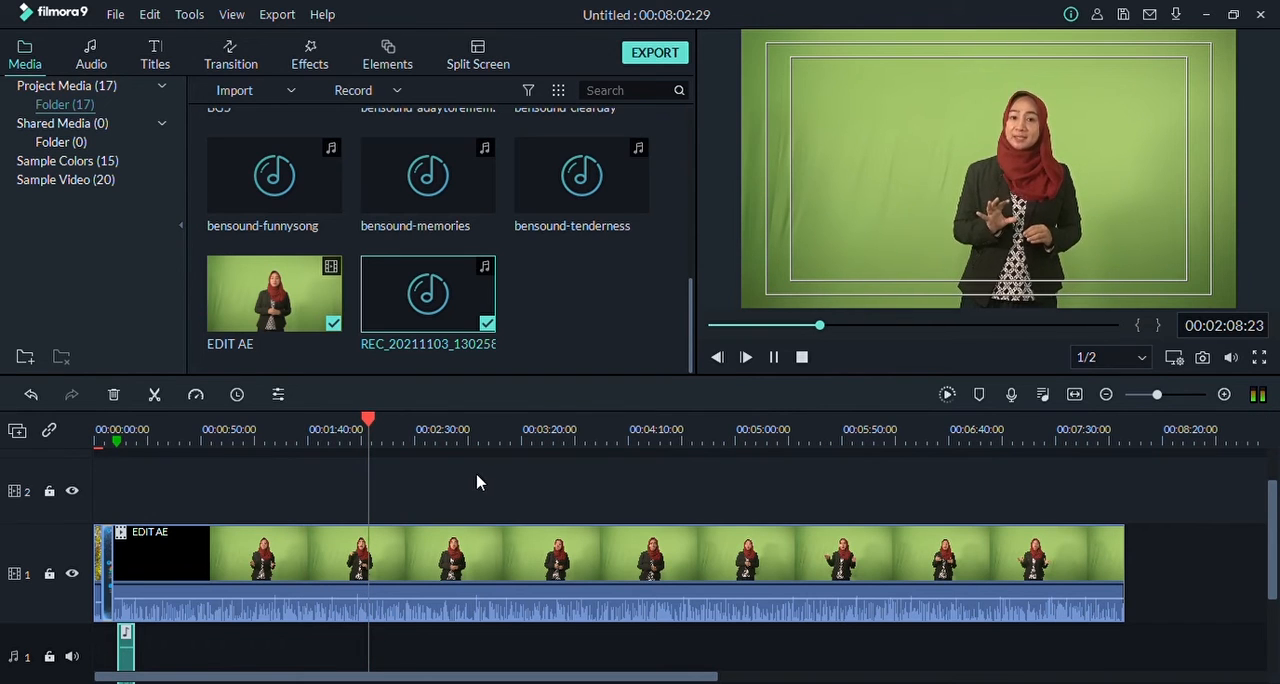
pyautogui.press('space')
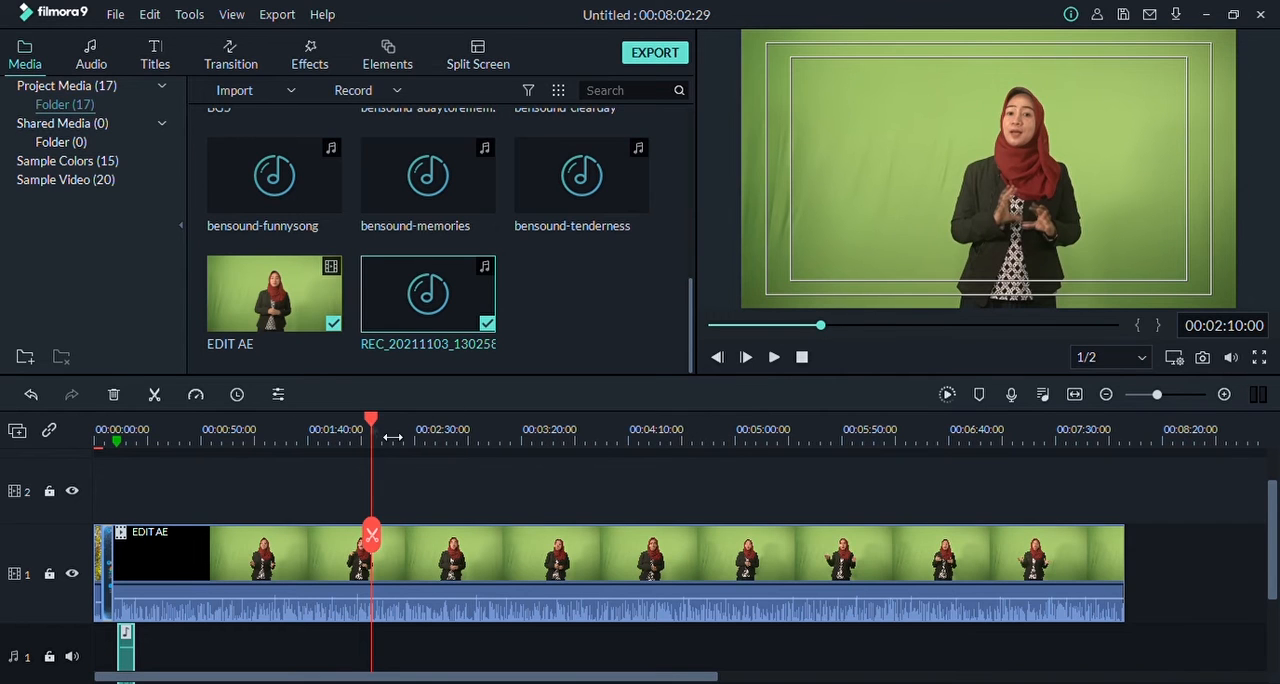
# Step: Return the playhead to 00:00:00:00 and stretch the time ruler to enlarge the opening clips
pyautogui.moveTo(372, 425); pyautogui.dragTo(94, 438)
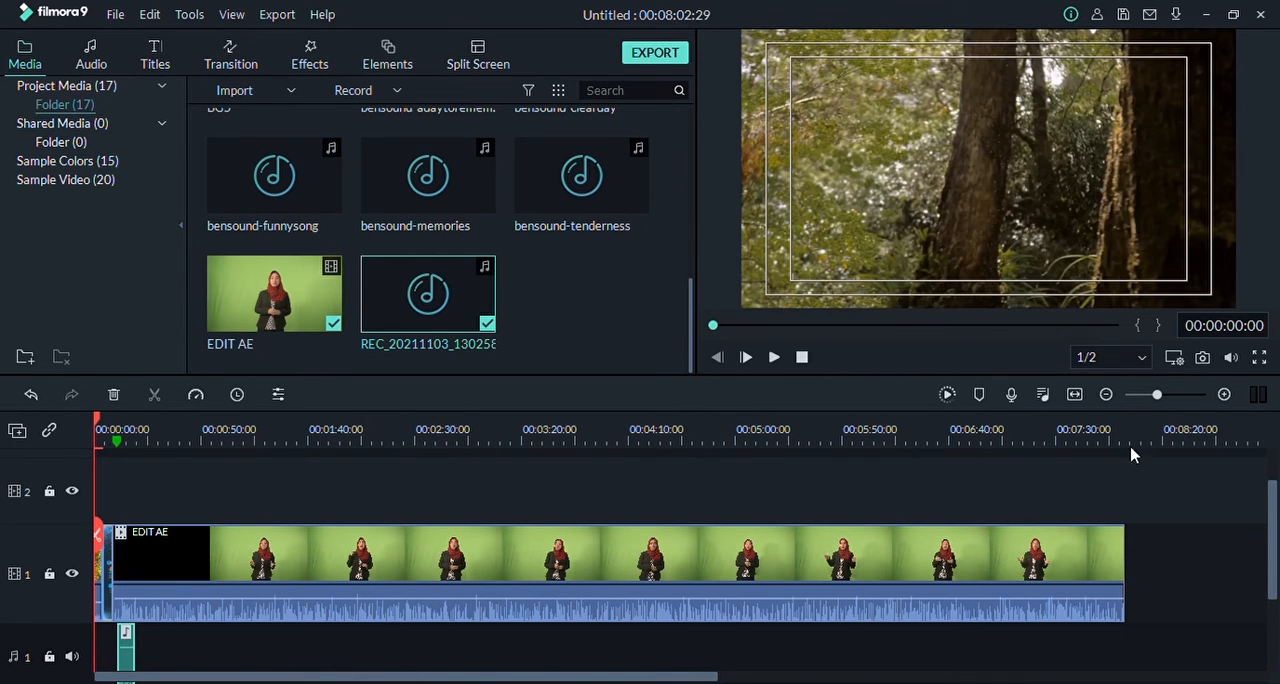
pyautogui.moveTo(427, 434); pyautogui.dragTo(1245, 470)
pyautogui.moveTo(221, 435); pyautogui.dragTo(798, 457)
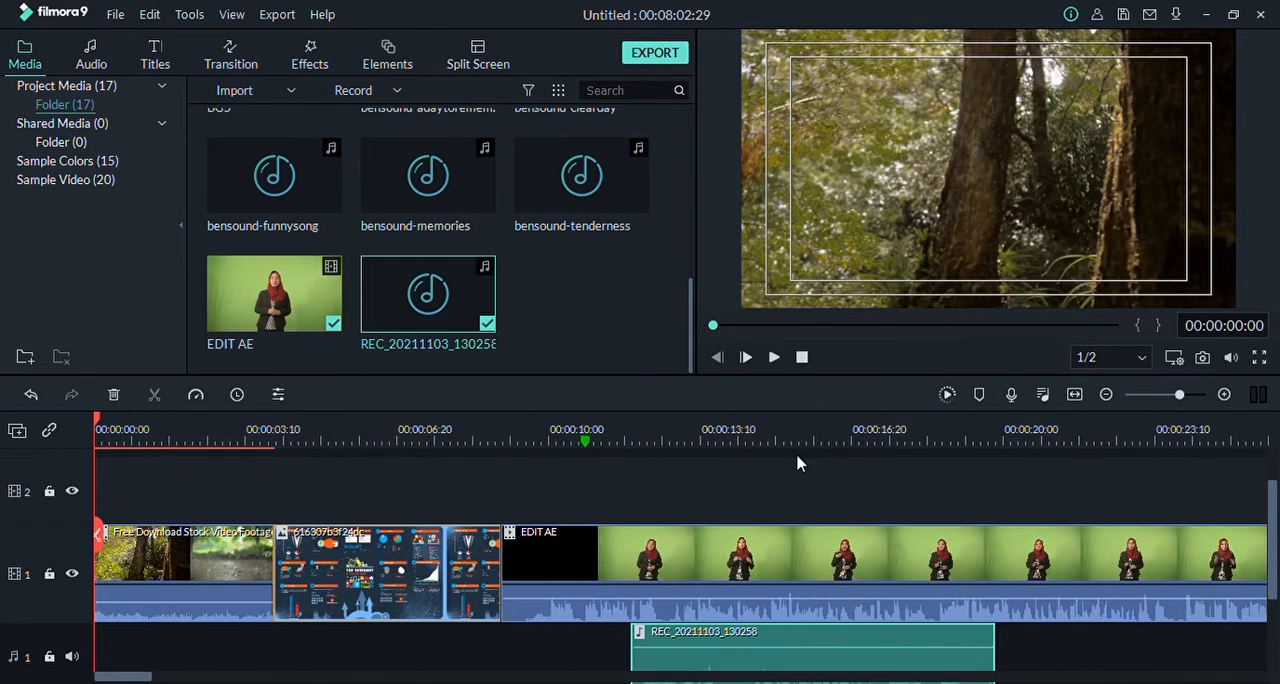
pyautogui.moveTo(441, 433); pyautogui.dragTo(600, 432)
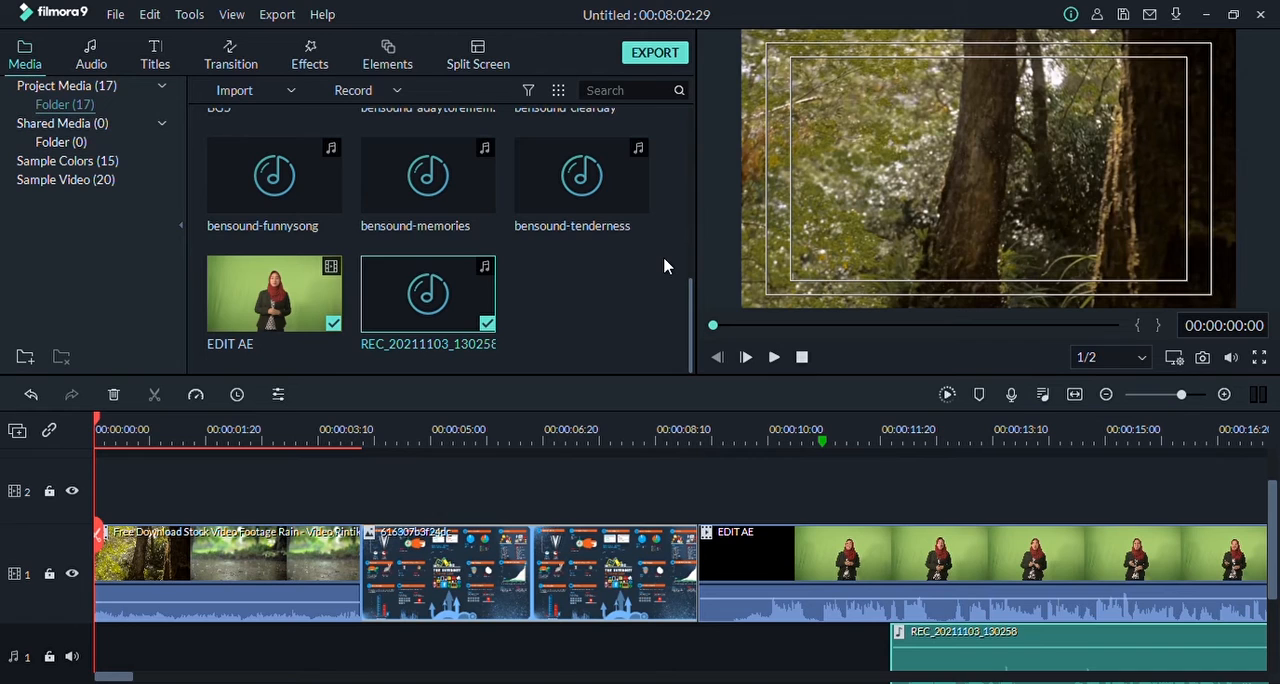
# Step: Open the export settings for saving the project as a local video file
pyautogui.click(656, 56)
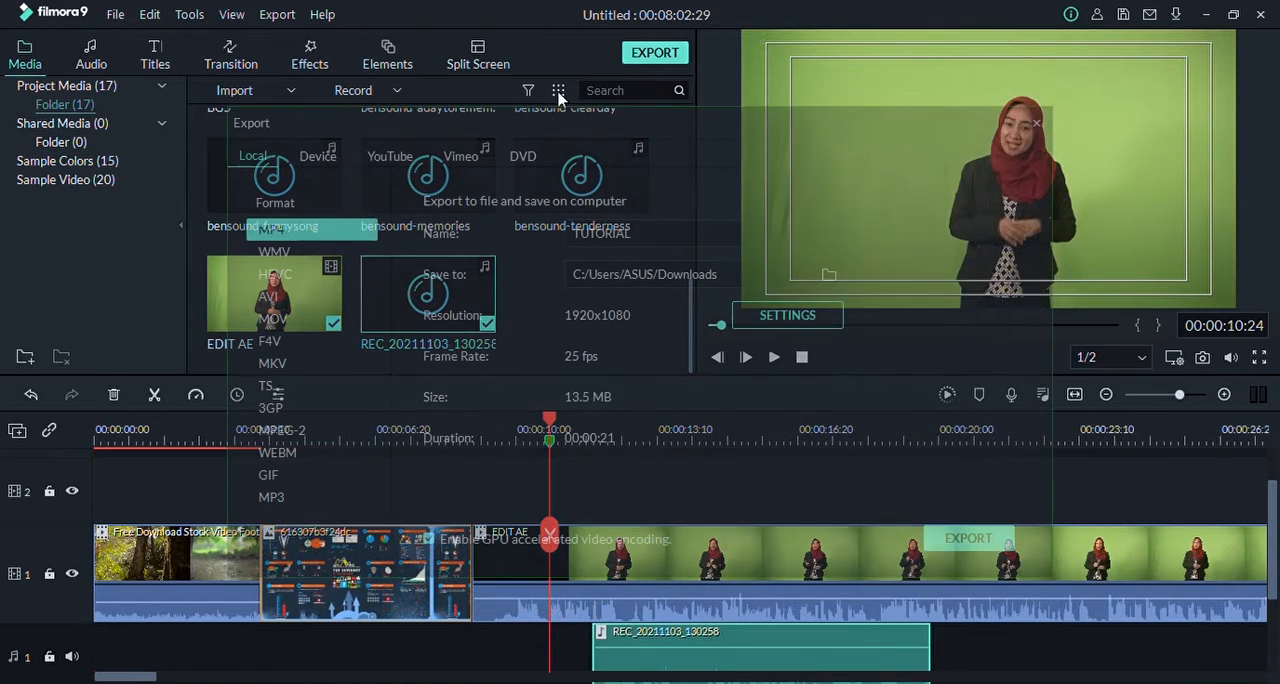